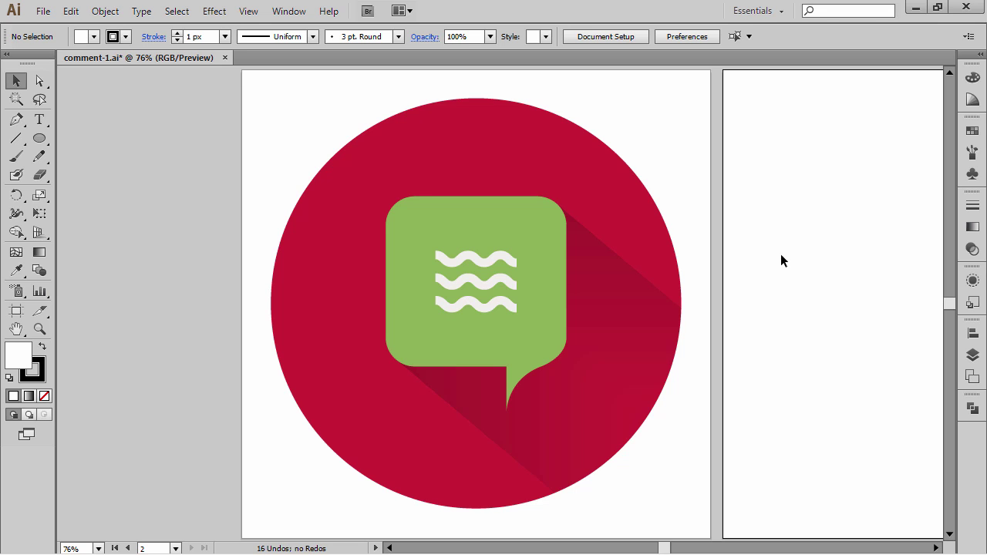
Pan to the empty second artboard and target Layer 2 for new artwork
{"action": "left_click_drag", "start_coordinate": [849, 213], "coordinate": [408, 209]}
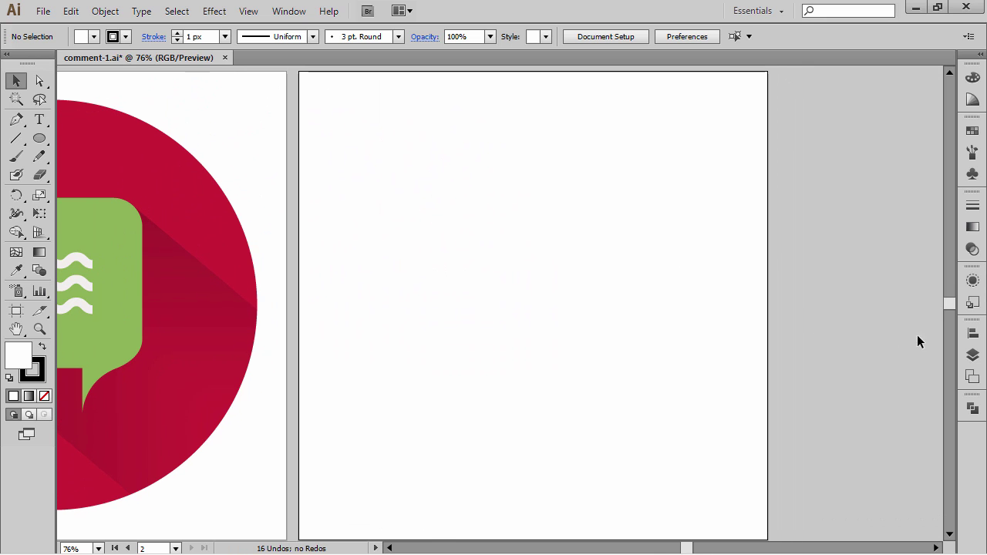
{"action": "left_click", "coordinate": [973, 355]}
{"action": "left_click", "coordinate": [933, 344]}
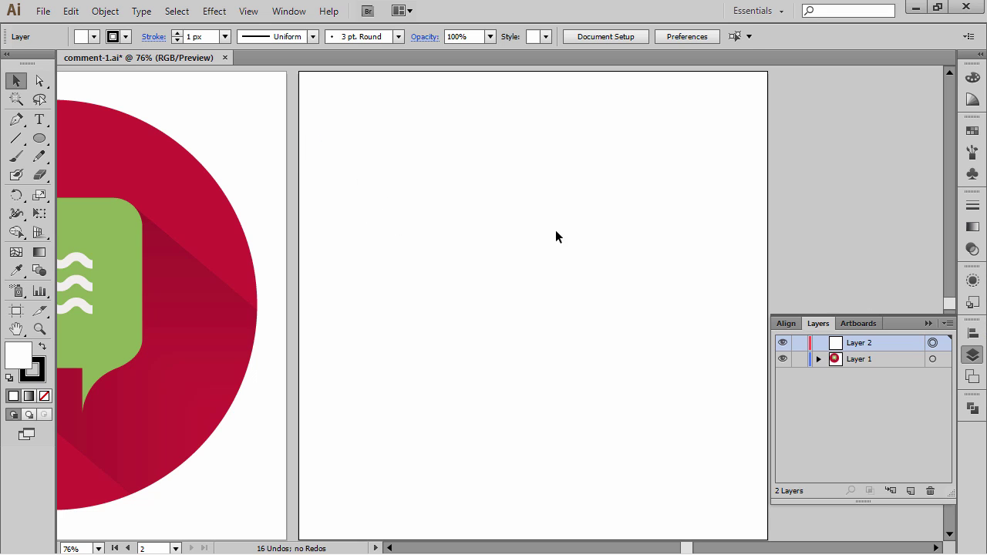
Draw a rounded square with reduced corner radius on the second artboard
{"action": "left_click", "coordinate": [929, 323]}
{"action": "left_click_drag", "start_coordinate": [314, 270], "coordinate": [516, 273]}
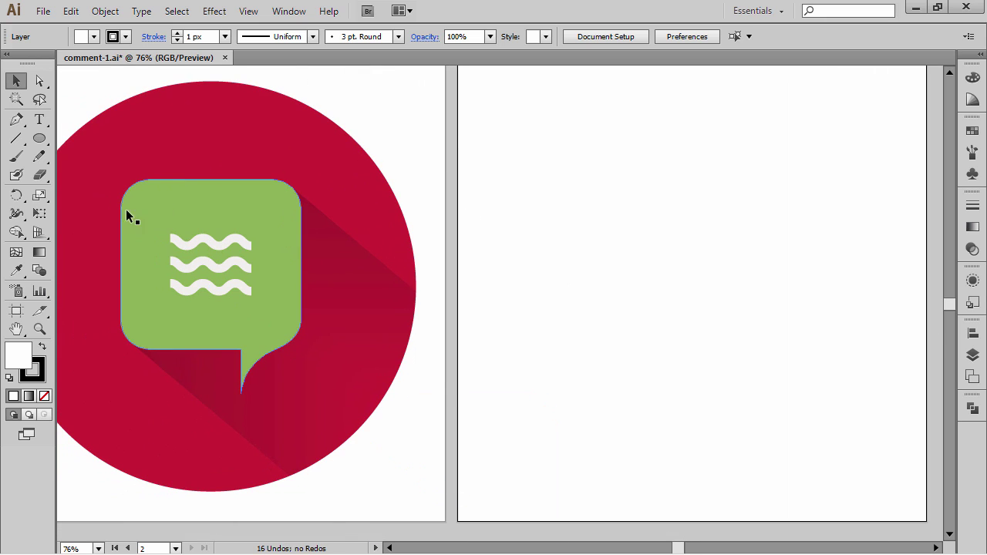
{"action": "left_click", "coordinate": [41, 138]}
{"action": "left_click_drag", "start_coordinate": [43, 135], "coordinate": [147, 158]}
{"action": "left_click_drag", "start_coordinate": [732, 224], "coordinate": [620, 229]}
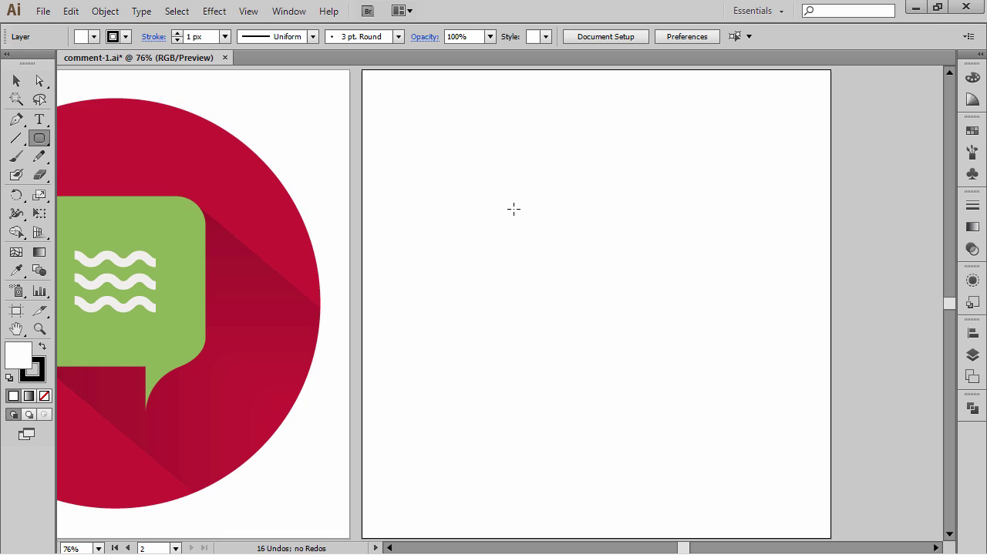
{"action": "left_click_drag", "start_coordinate": [511, 208], "coordinate": [659, 328]}
{"action": "key", "text": "Down"}
{"action": "key", "text": "Down"}
{"action": "key", "text": "Down"}
{"action": "key", "text": "Down"}
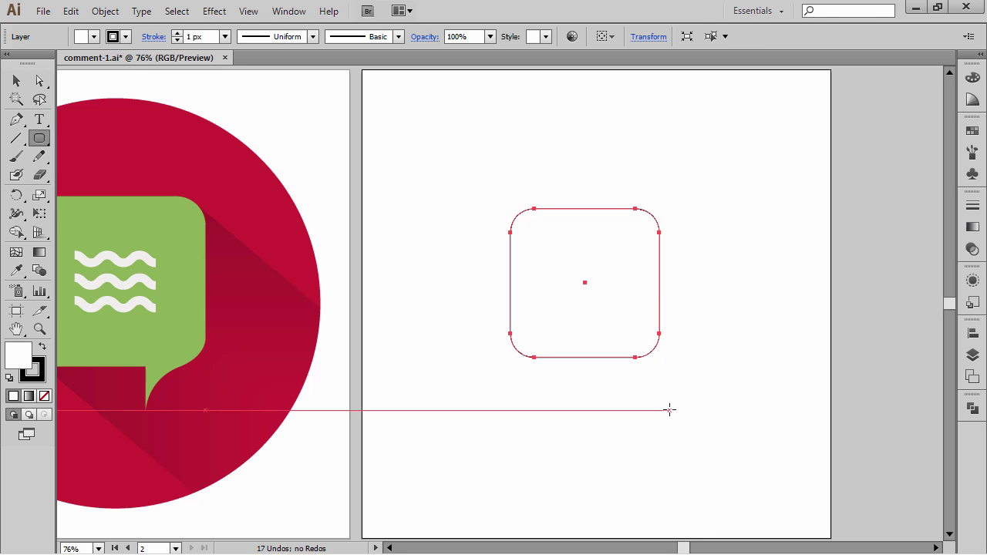
Deselect the finished rounded square and pan around the artboard to review it
{"action": "left_click", "coordinate": [509, 396], "text": "ctrl"}
{"action": "scroll", "coordinate": [533, 334], "scroll_direction": "down", "scroll_amount": 2}
{"action": "scroll", "coordinate": [533, 335], "scroll_direction": "left", "scroll_amount": 3}
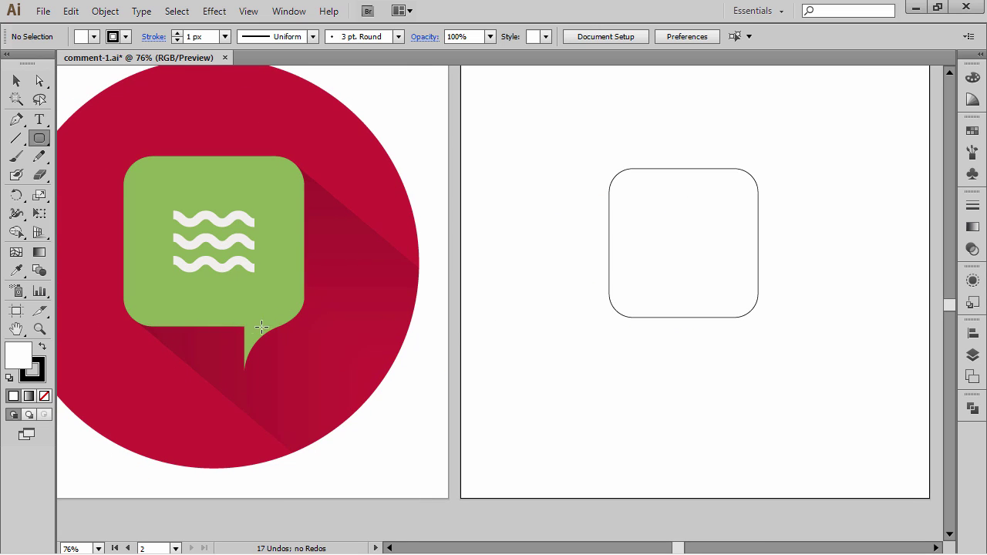
{"action": "scroll", "coordinate": [609, 359], "scroll_direction": "right", "scroll_amount": 3}
{"action": "scroll", "coordinate": [540, 374], "scroll_direction": "up", "scroll_amount": 1}
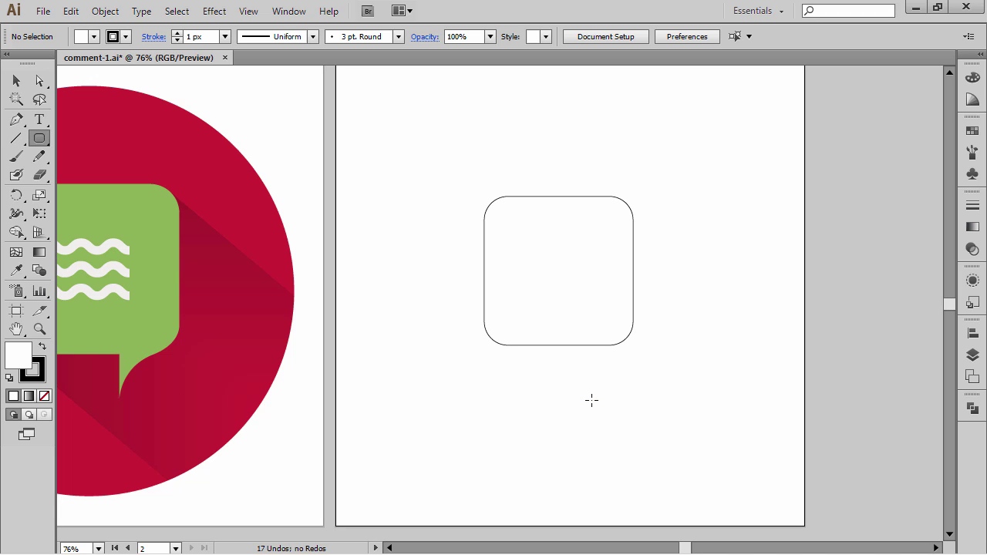
{"action": "key", "text": "p"}
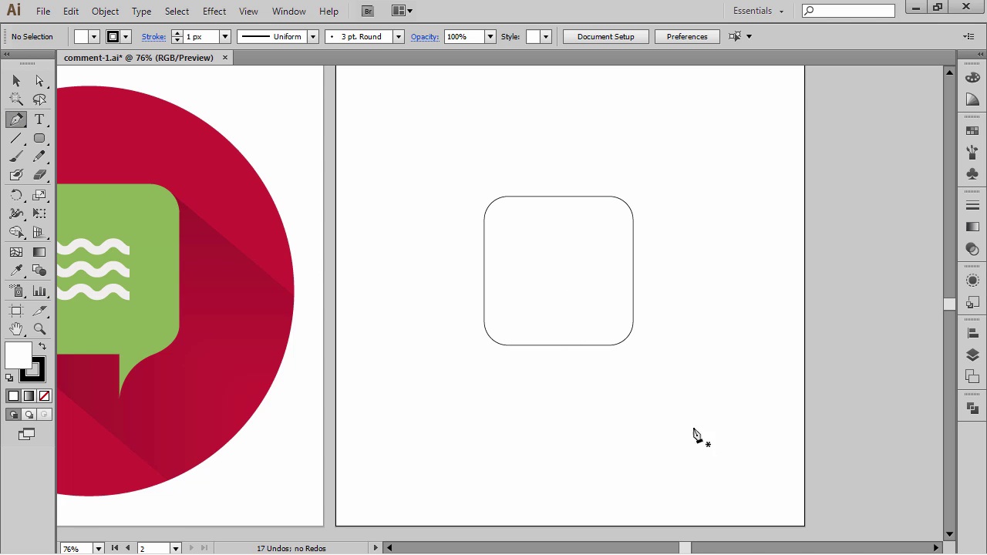
Draw the tail path below the square from a vertical line, horizontal line and closing curve
{"action": "left_click_drag", "start_coordinate": [679, 385], "coordinate": [422, 147]}
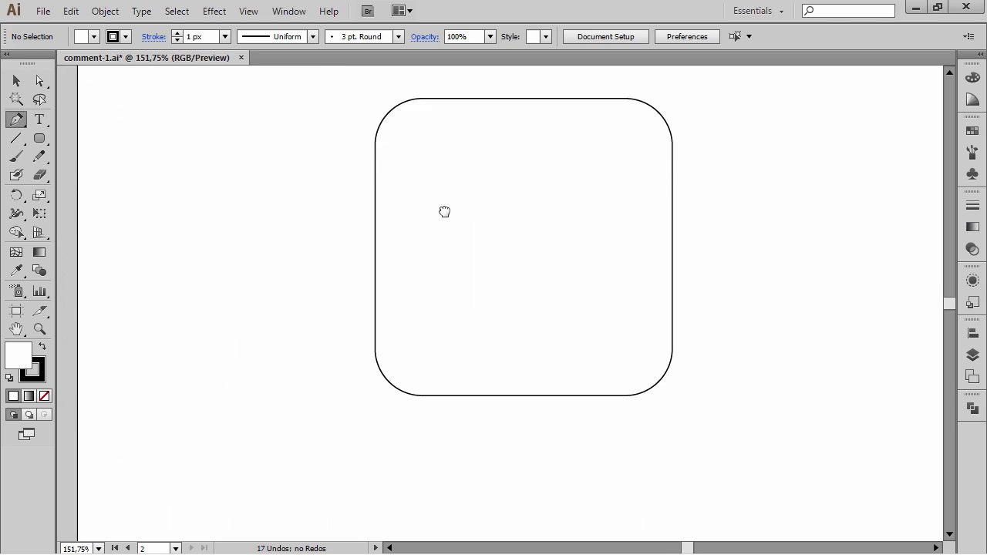
{"action": "scroll", "coordinate": [569, 432], "scroll_direction": "down", "scroll_amount": 2}
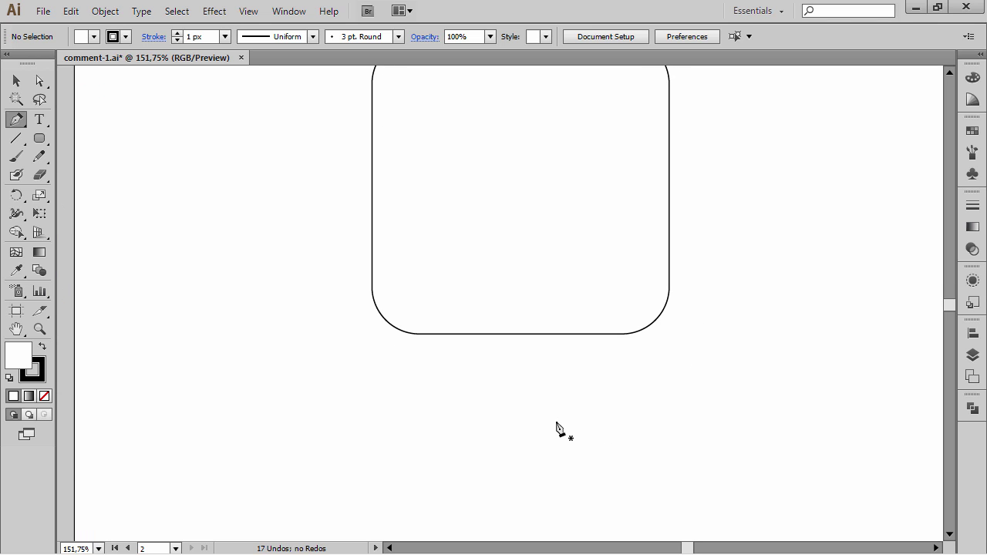
{"action": "left_click", "coordinate": [556, 421]}
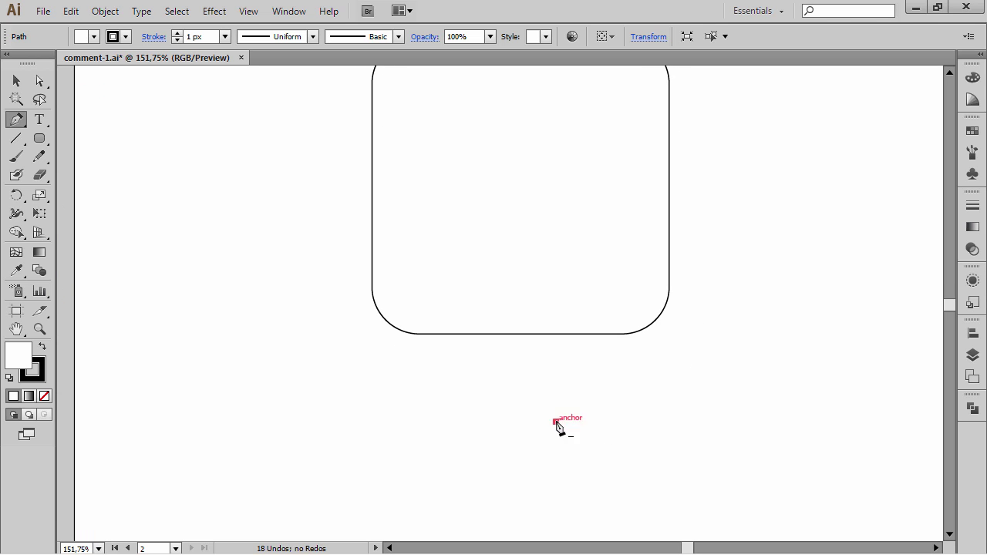
{"action": "left_click", "coordinate": [556, 317]}
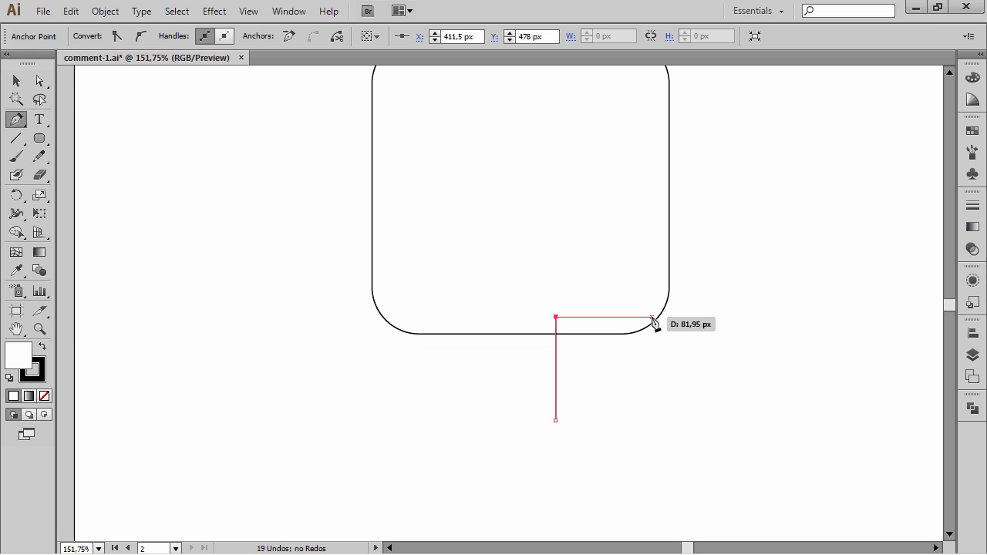
{"action": "left_click", "coordinate": [652, 317]}
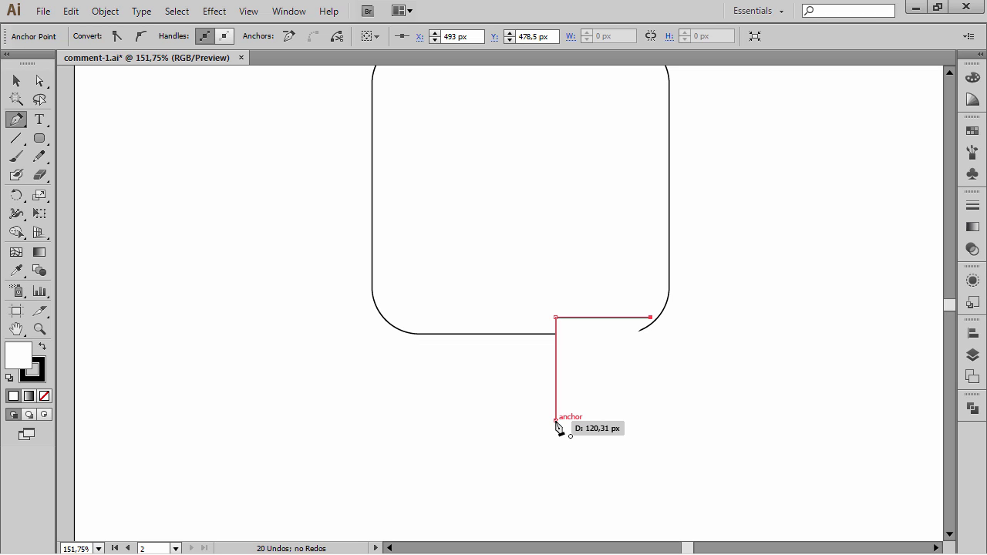
{"action": "mouse_move", "coordinate": [556, 421]}
{"action": "left_mouse_down"}
{"action": "mouse_move", "coordinate": [557, 529]}
{"action": "mouse_move", "coordinate": [564, 506]}
{"action": "left_mouse_up"}
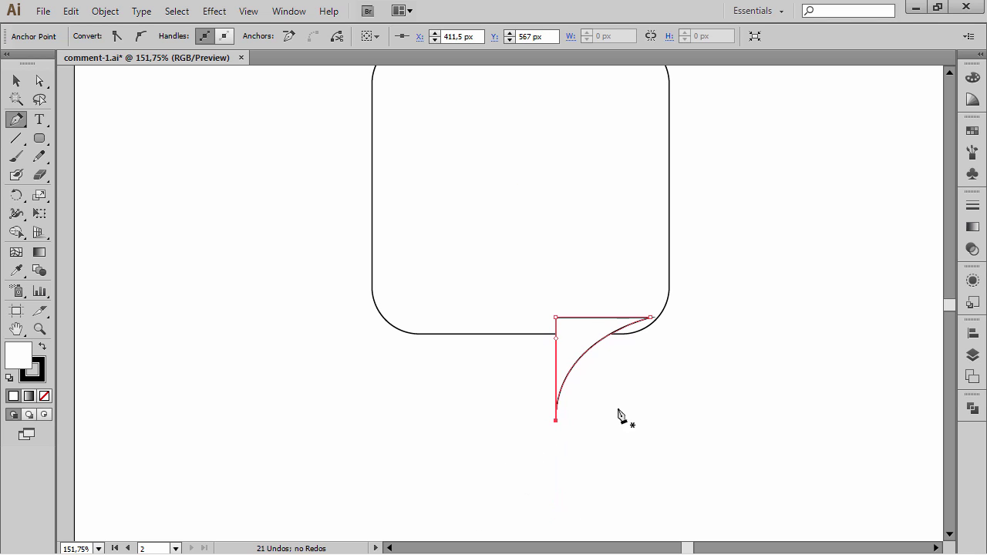
{"action": "left_click", "coordinate": [702, 399], "text": "ctrl"}
Move the tail under the square's bottom edge and nudge its curve slightly right
{"action": "left_click_drag", "start_coordinate": [587, 351], "coordinate": [553, 371]}
{"action": "left_click", "coordinate": [661, 398], "text": "ctrl"}
{"action": "left_click_drag", "start_coordinate": [660, 398], "coordinate": [453, 300]}
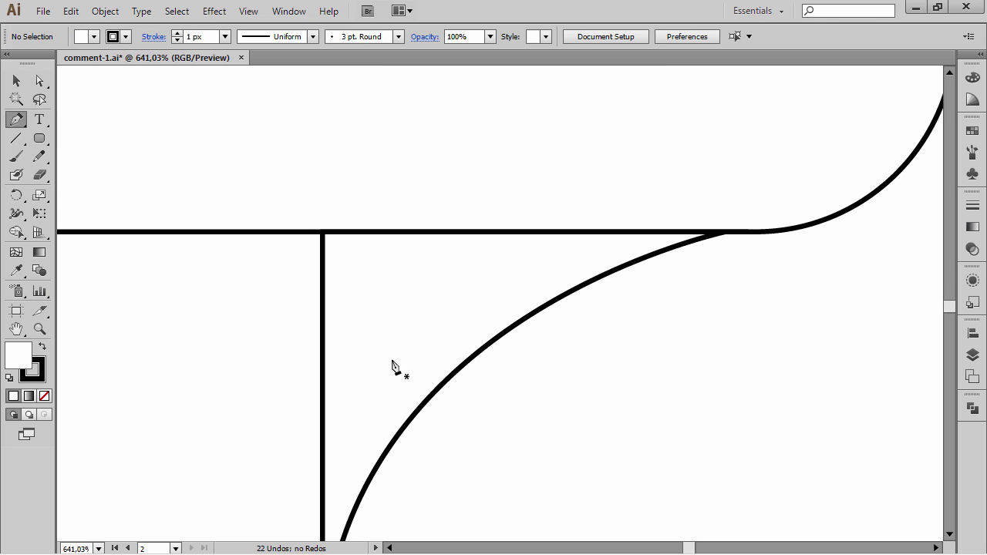
{"action": "left_click_drag", "start_coordinate": [708, 332], "coordinate": [659, 367]}
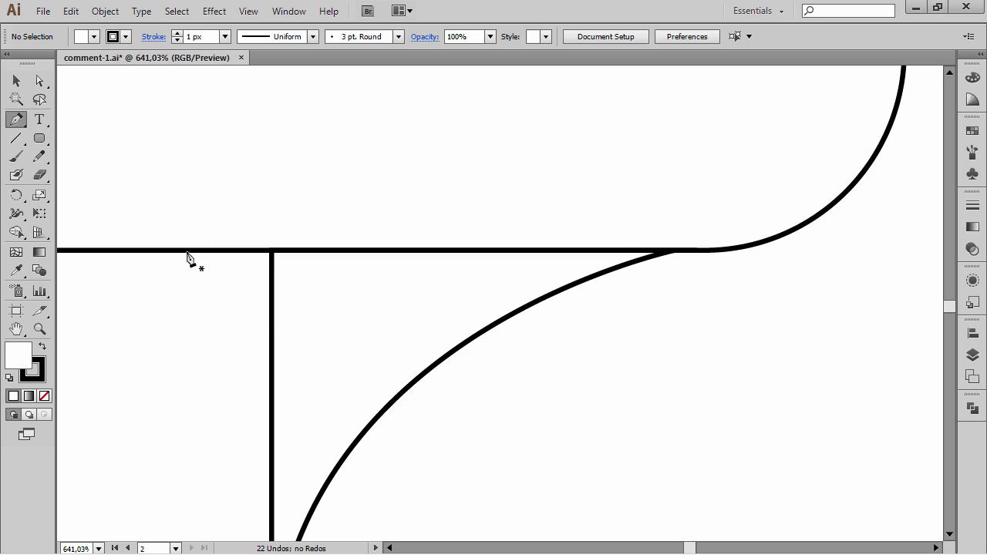
{"action": "left_click_drag", "start_coordinate": [559, 294], "coordinate": [595, 296]}
{"action": "left_click", "coordinate": [822, 366], "text": "ctrl"}
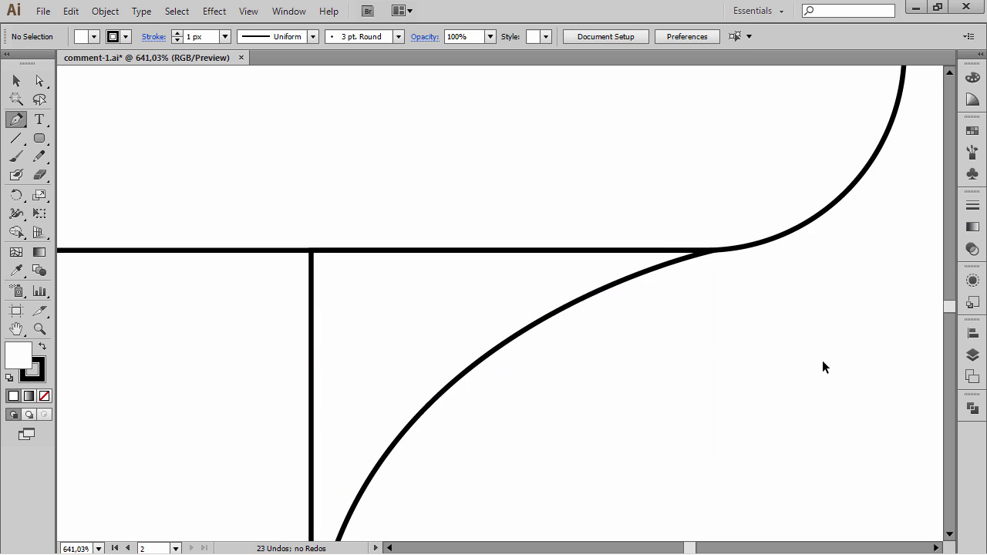
{"action": "key", "text": "ctrl+0"}
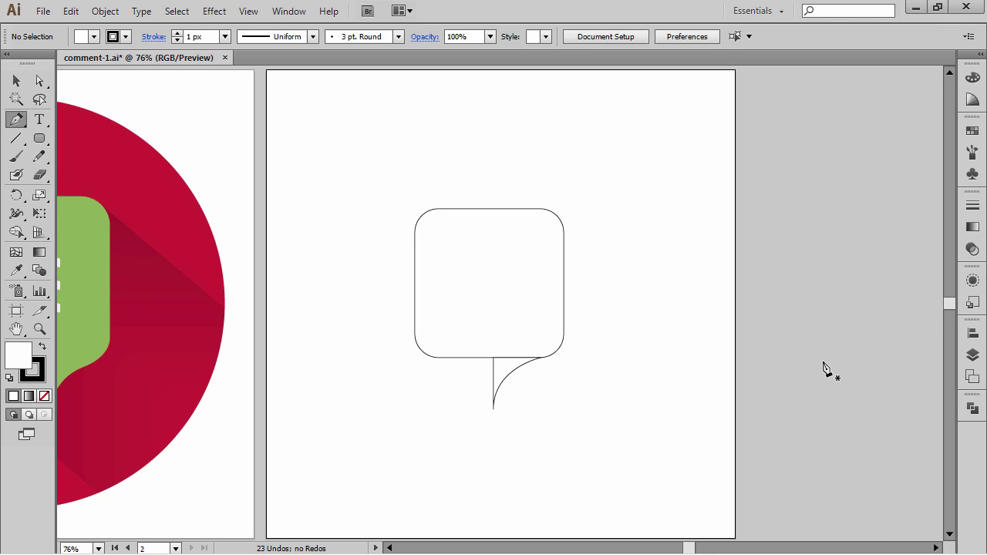
Select the rounded square and tail and unite them with Pathfinder into one shape
{"action": "key", "text": "ctrl+space"}
{"action": "left_click_drag", "start_coordinate": [619, 434], "coordinate": [391, 174]}
{"action": "scroll", "coordinate": [301, 200], "scroll_direction": "left", "scroll_amount": 2}
{"action": "left_click_drag", "start_coordinate": [748, 423], "coordinate": [295, 101]}
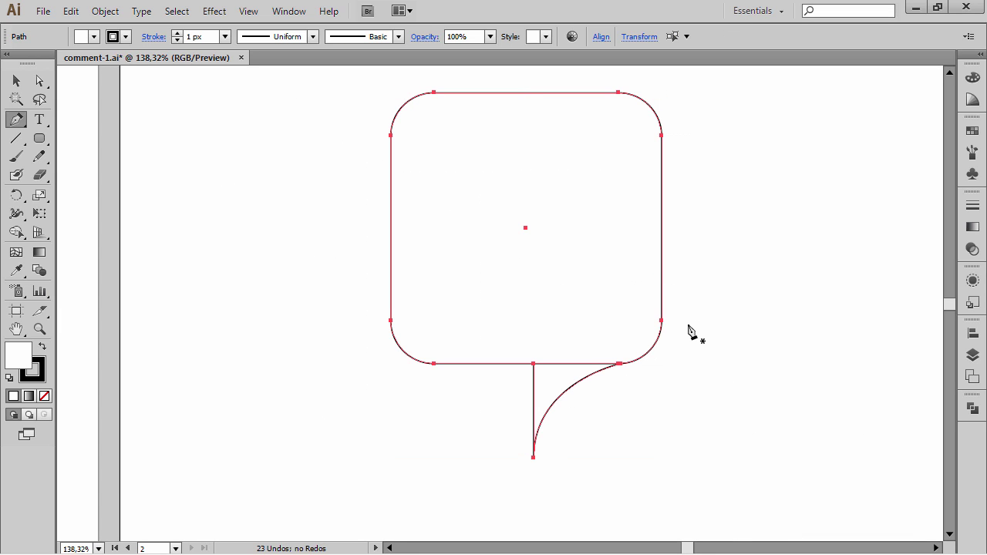
{"action": "left_click", "coordinate": [973, 409]}
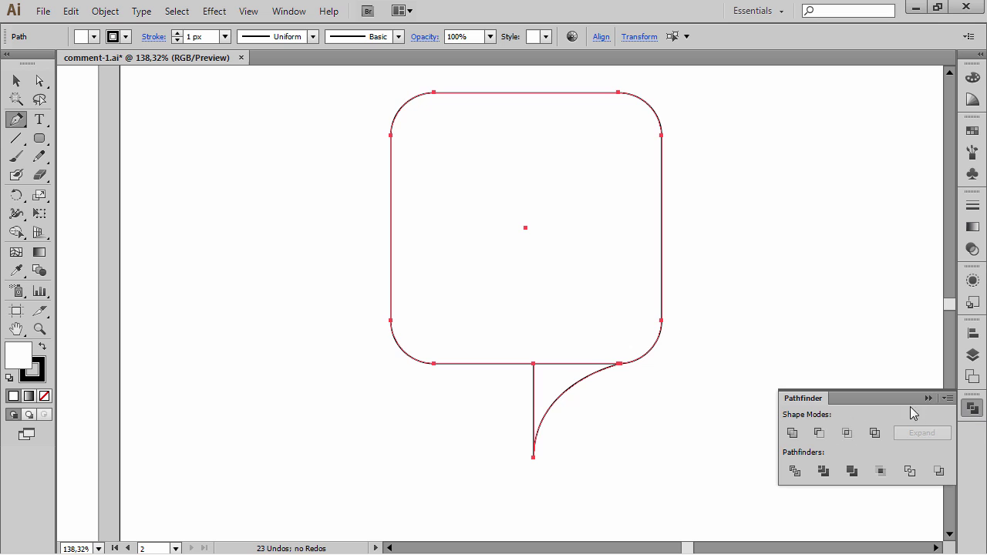
{"action": "left_click", "coordinate": [793, 435]}
{"action": "key", "text": "ctrl+shift+a"}
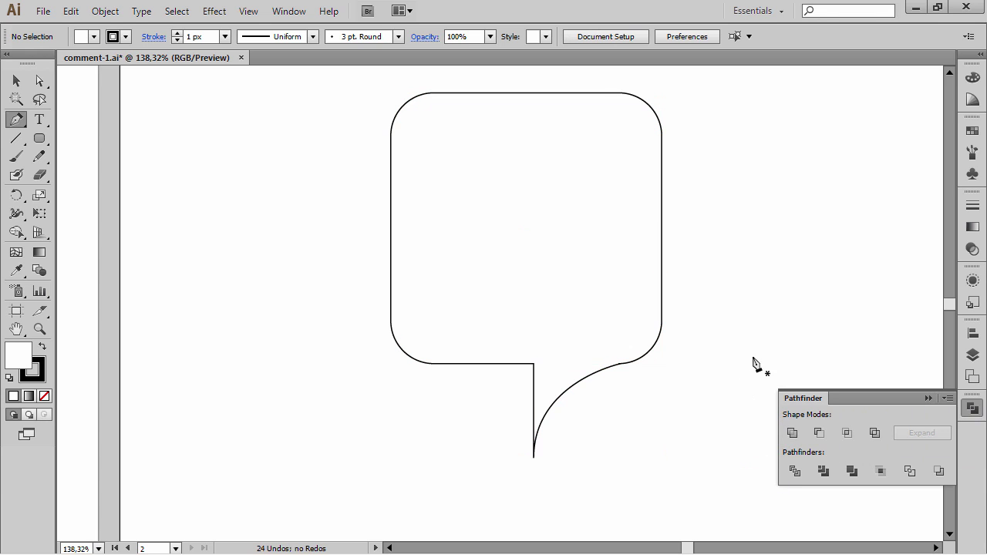
{"action": "left_click", "coordinate": [928, 398]}
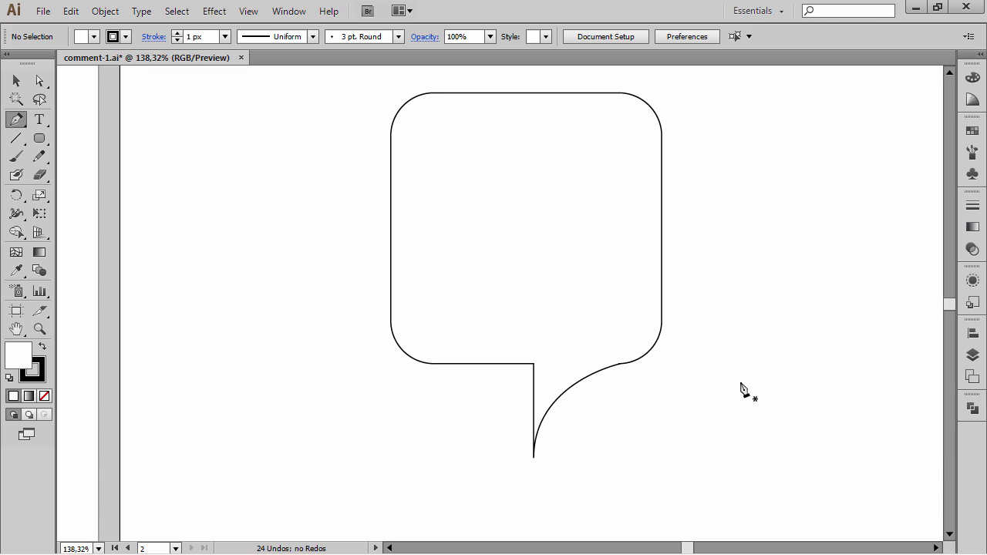
{"action": "key", "text": "ctrl+space"}
Delete the redundant extra anchor where the tail curve joins the bubble
{"action": "left_click_drag", "start_coordinate": [674, 402], "coordinate": [599, 344]}
{"action": "key", "text": "space"}
{"action": "left_click_drag", "start_coordinate": [457, 255], "coordinate": [550, 278]}
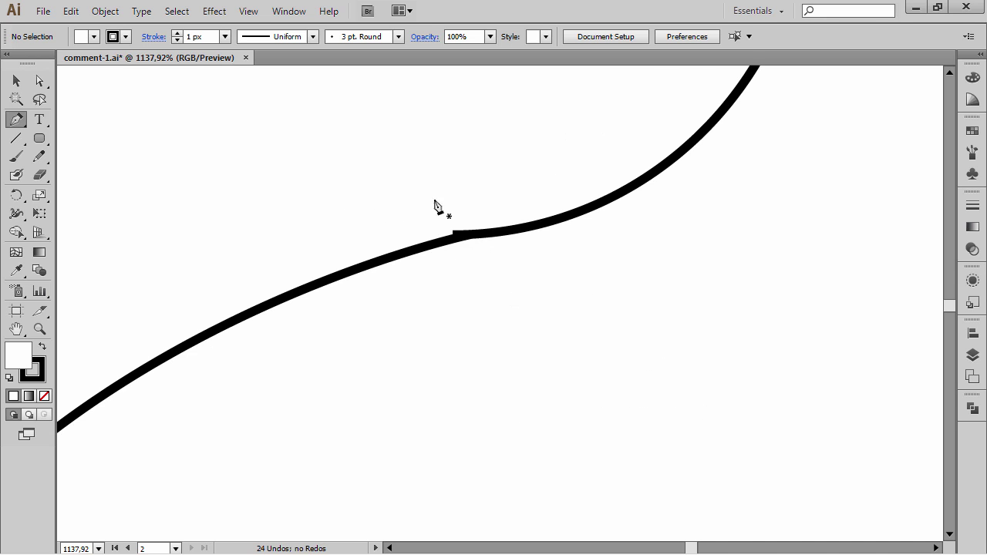
{"action": "key", "text": "a"}
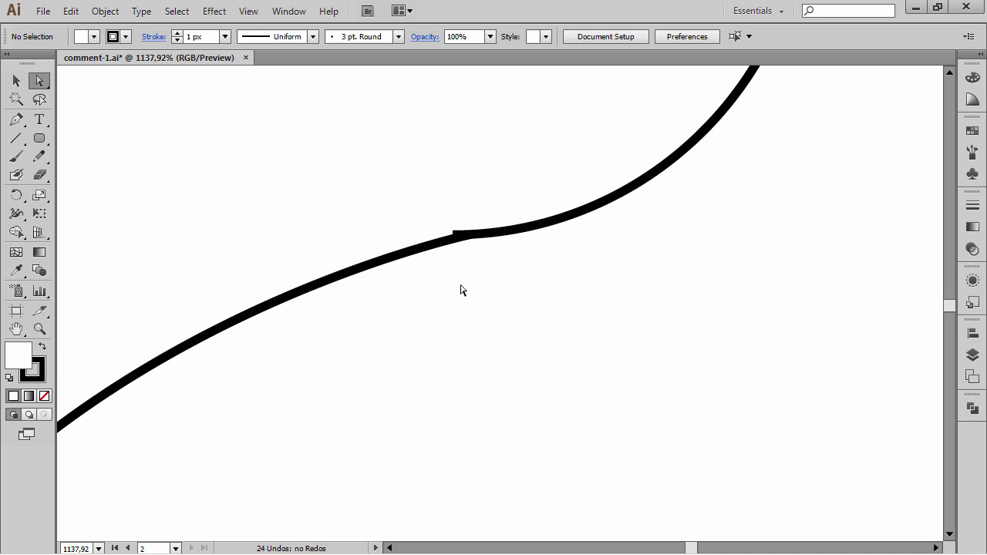
{"action": "left_click", "coordinate": [541, 226]}
{"action": "left_click", "coordinate": [463, 236]}
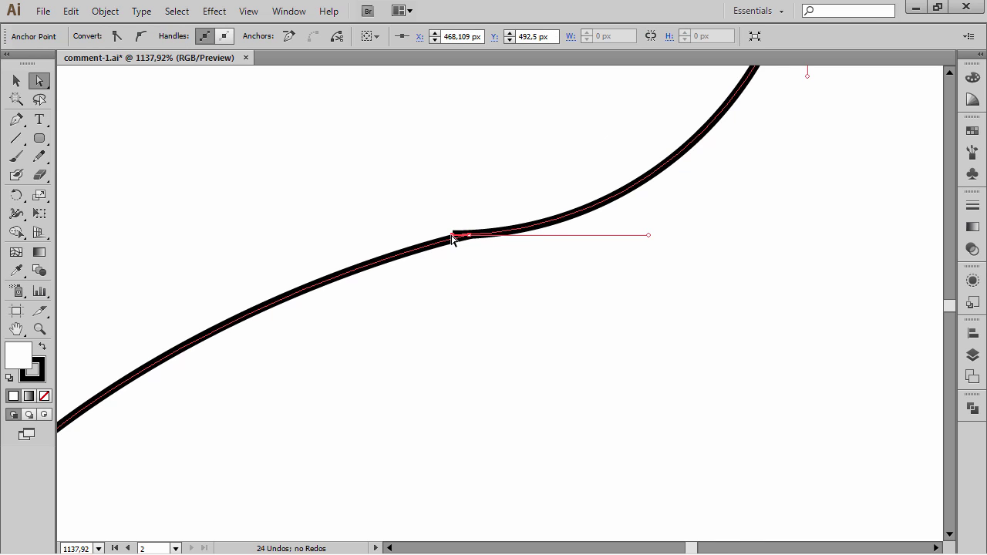
{"action": "left_click", "coordinate": [452, 238]}
{"action": "left_click", "coordinate": [290, 37]}
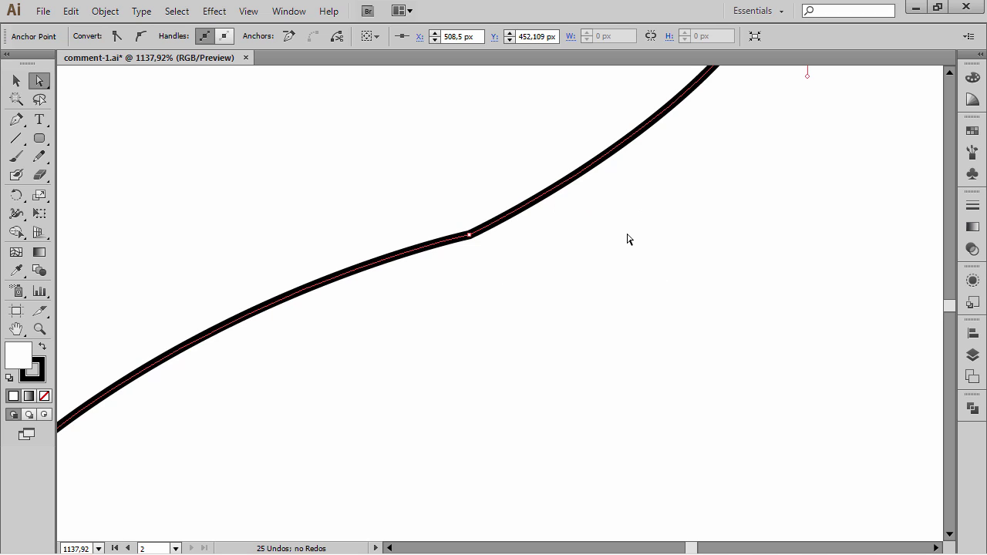
{"action": "key", "text": "ctrl+0"}
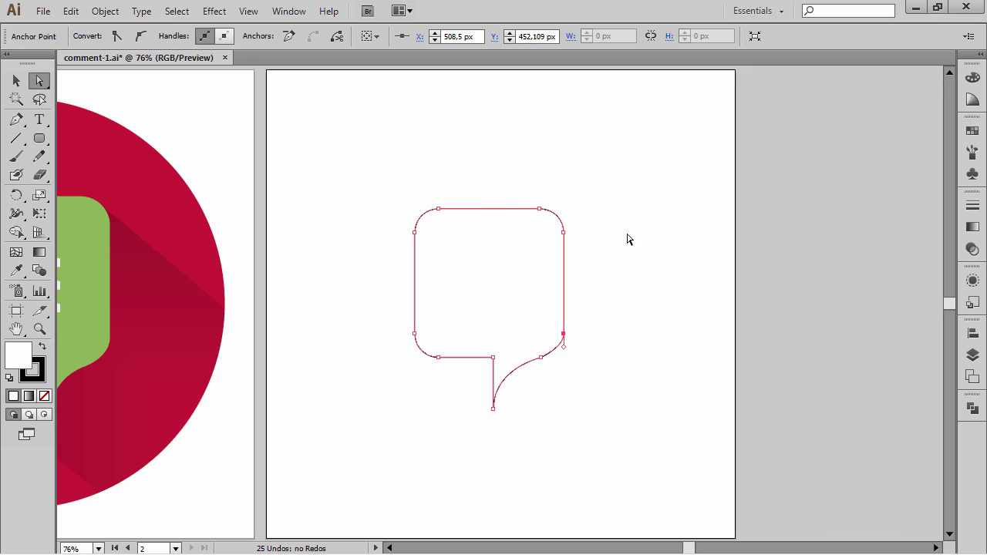
Convert the tail curve's corner anchor to smooth so it flows as one S-curve
{"action": "left_click", "coordinate": [586, 374]}
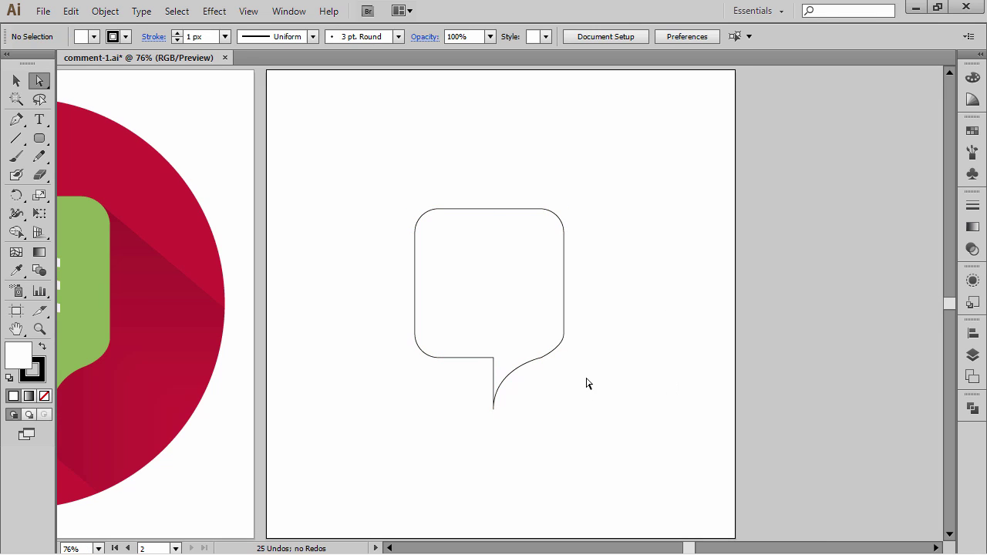
{"action": "left_click_drag", "start_coordinate": [565, 373], "coordinate": [511, 335]}
{"action": "key", "text": "ctrl+minus"}
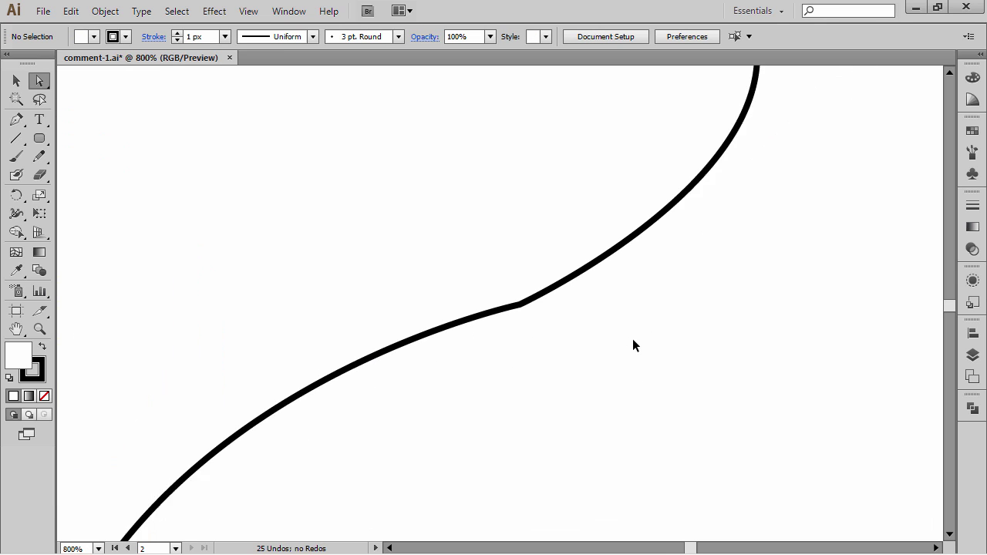
{"action": "key", "text": "ctrl+minus"}
{"action": "left_click_drag", "start_coordinate": [542, 324], "coordinate": [508, 248]}
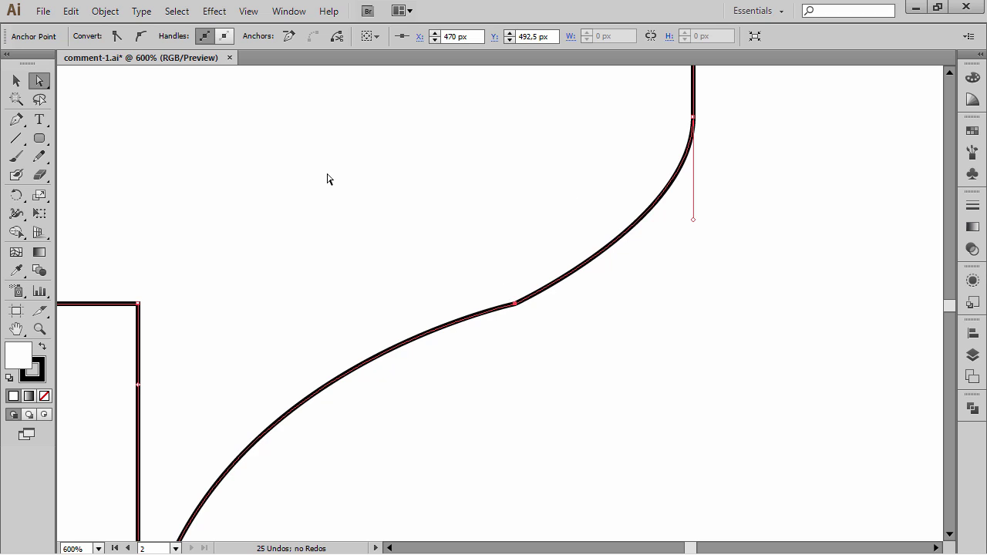
{"action": "left_click", "coordinate": [140, 36]}
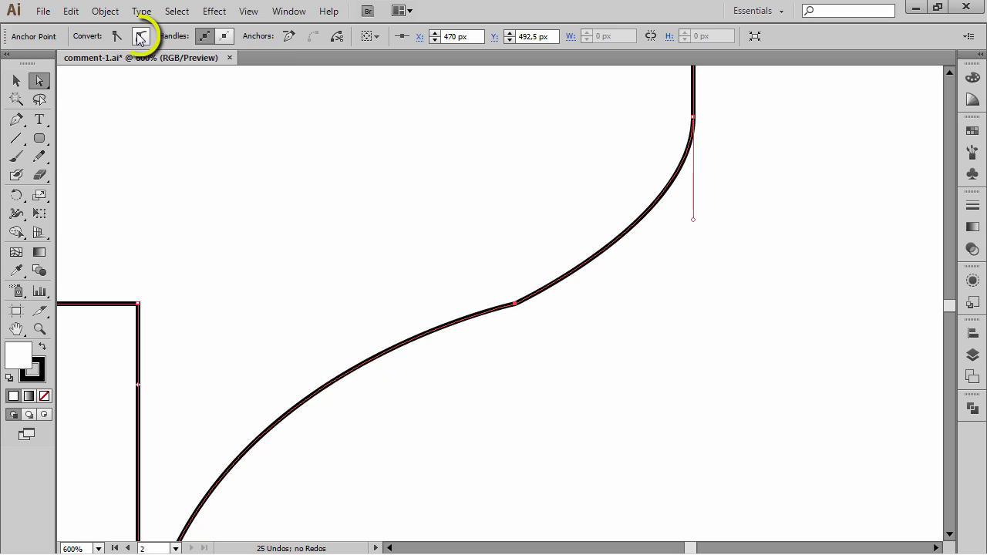
{"action": "left_click", "coordinate": [657, 383]}
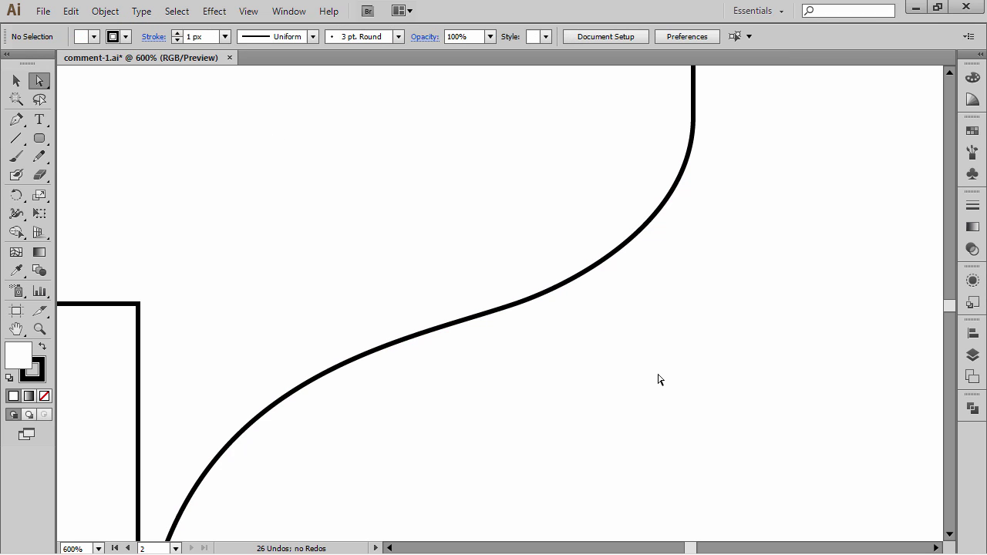
{"action": "key", "text": "ctrl+minus"}
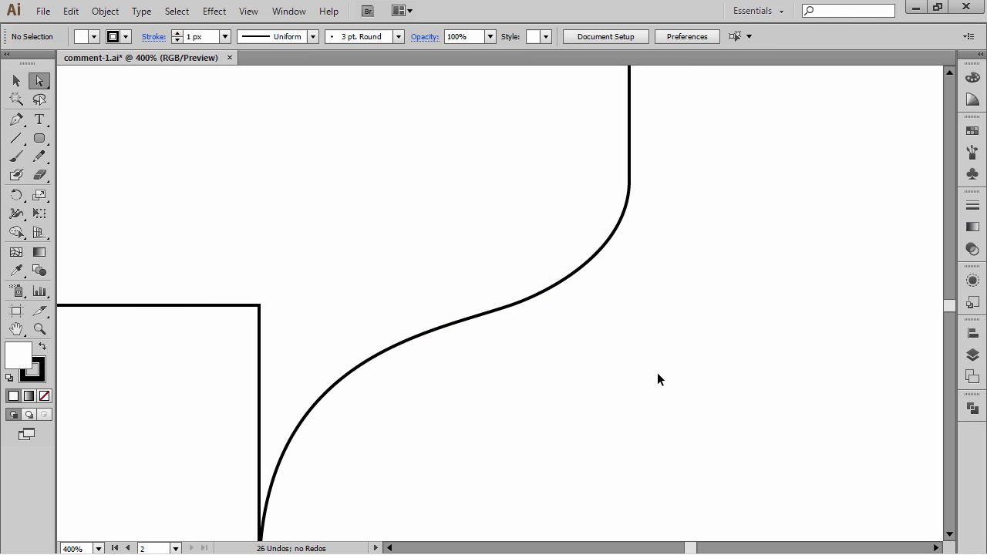
{"action": "key", "text": "ctrl+0"}
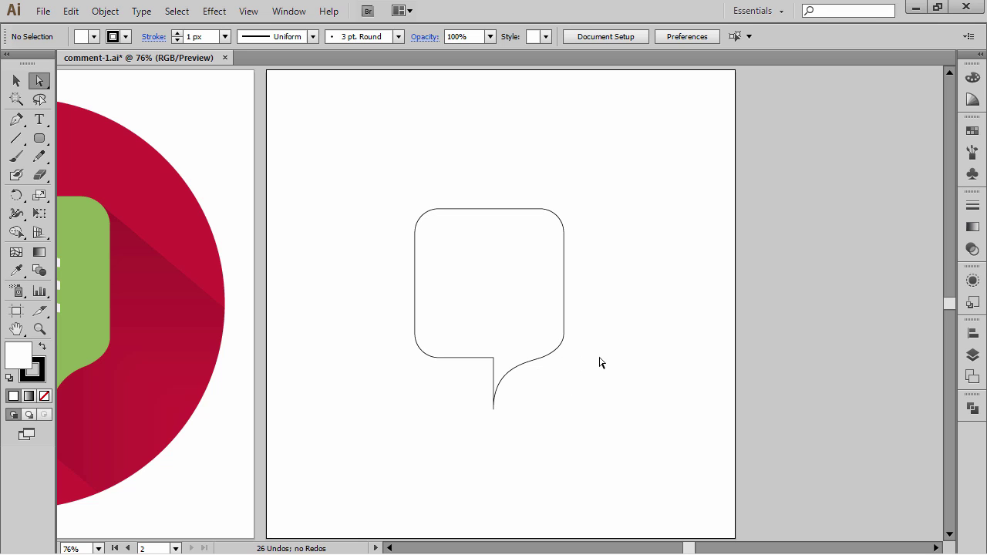
{"action": "scroll", "coordinate": [640, 302], "scroll_direction": "left", "scroll_amount": 3}
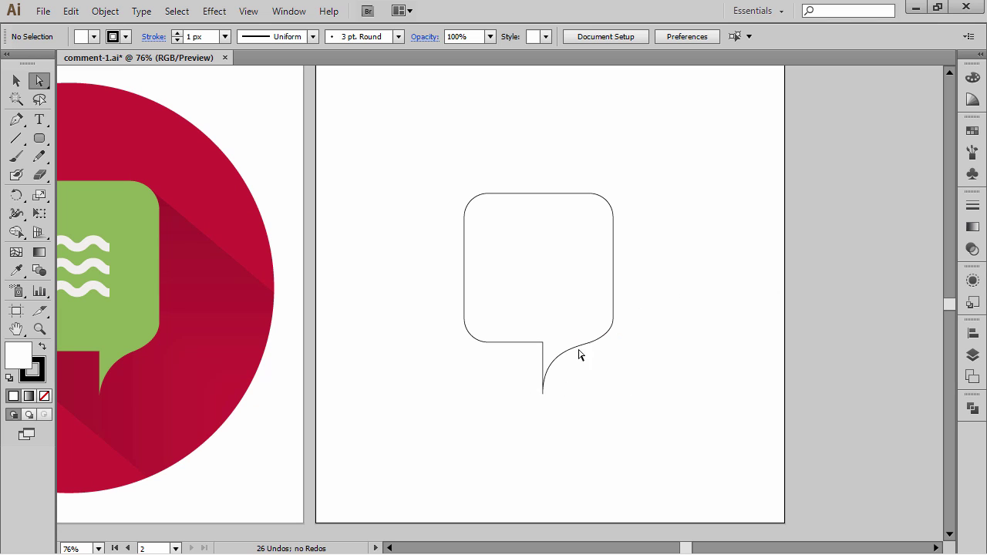
{"action": "scroll", "coordinate": [672, 239], "scroll_direction": "left", "scroll_amount": 2}
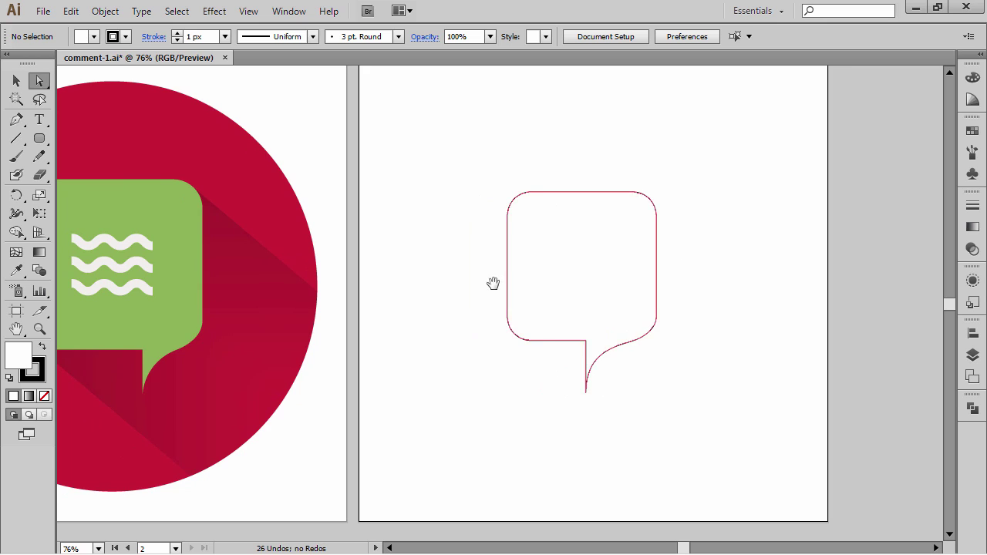
{"action": "scroll", "coordinate": [493, 283], "scroll_direction": "left", "scroll_amount": 1}
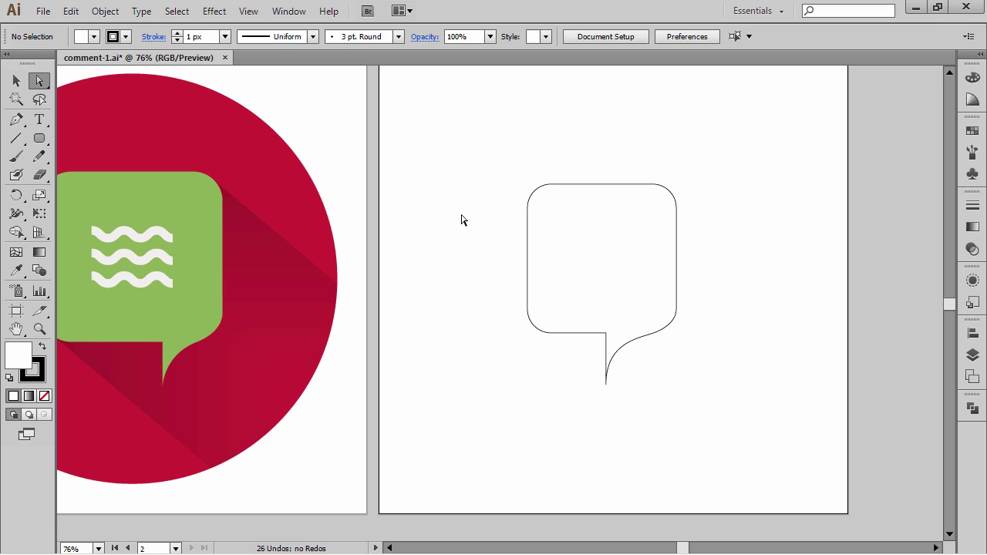
{"action": "key", "text": "backslash"}
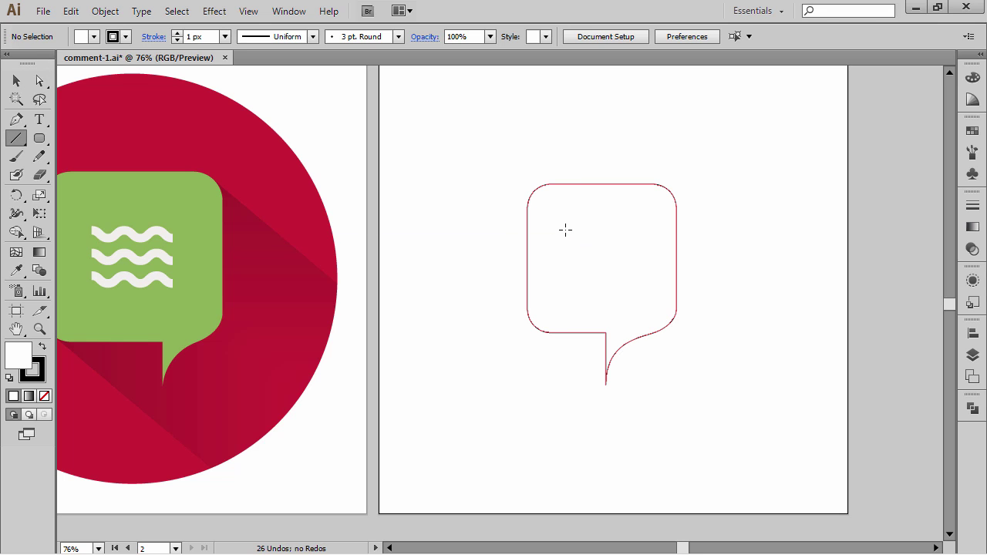
Draw a horizontal line in the bubble's top half and duplicate it twice, about 29 px apart
{"action": "mouse_move", "coordinate": [568, 234]}
{"action": "left_mouse_down"}
{"action": "mouse_move", "coordinate": [642, 249]}
{"action": "mouse_move", "coordinate": [631, 250]}
{"action": "left_mouse_up"}
{"action": "mouse_move", "coordinate": [728, 421]}
{"action": "left_mouse_down"}
{"action": "mouse_move", "coordinate": [665, 370]}
{"action": "mouse_move", "coordinate": [480, 146]}
{"action": "left_mouse_up"}
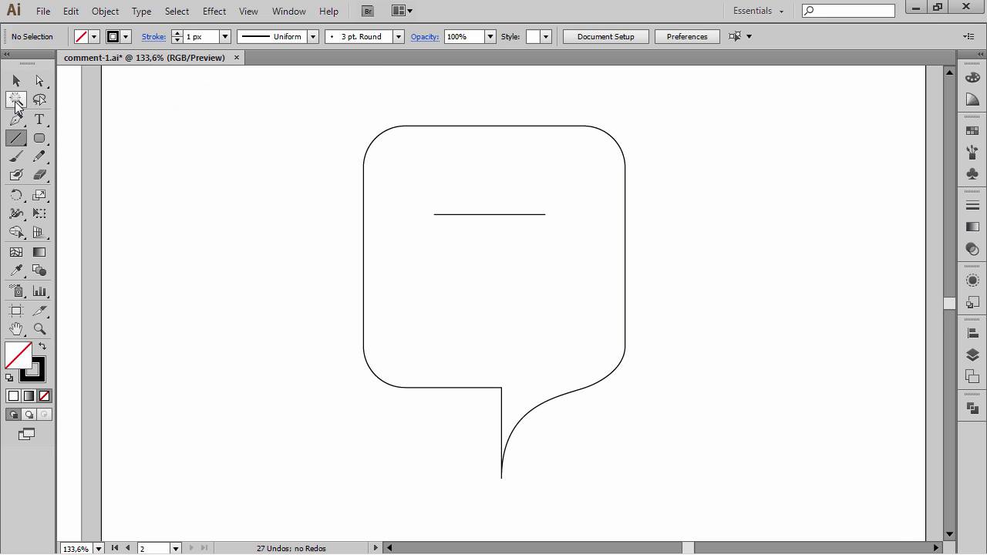
{"action": "left_click", "coordinate": [12, 82]}
{"action": "left_click_drag", "start_coordinate": [486, 219], "coordinate": [484, 247]}
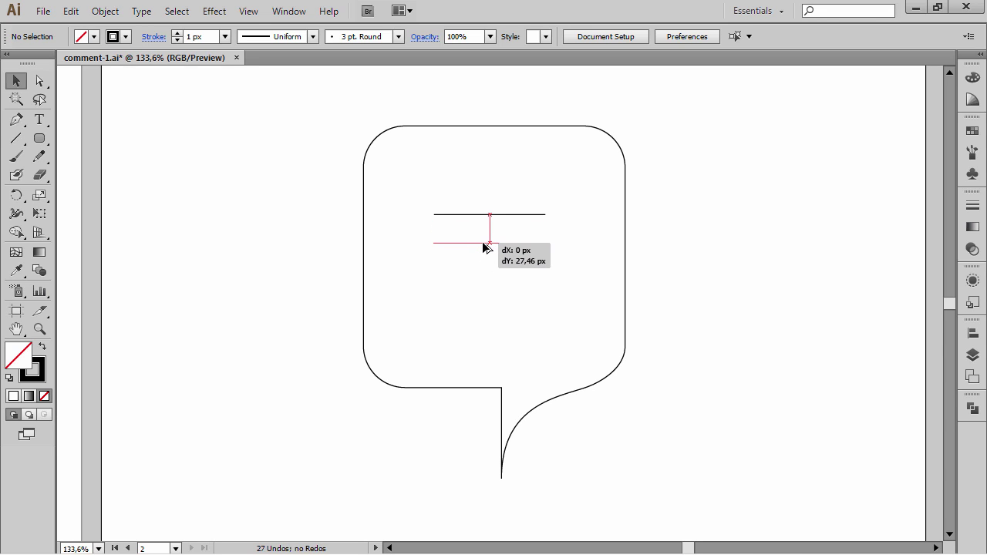
{"action": "mouse_move", "coordinate": [484, 247]}
{"action": "left_mouse_down"}
{"action": "mouse_move", "coordinate": [484, 255]}
{"action": "mouse_move", "coordinate": [487, 243]}
{"action": "left_mouse_up"}
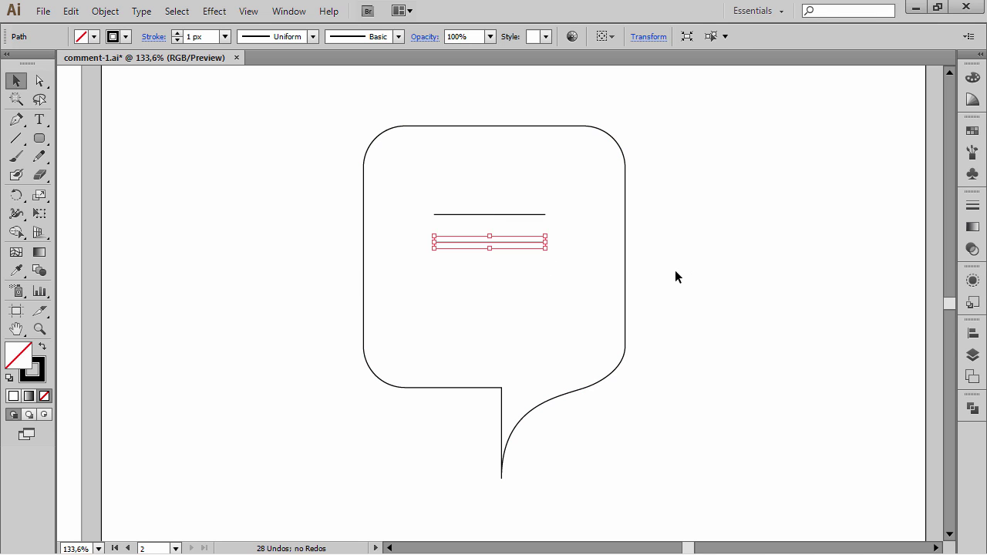
{"action": "key", "text": "ctrl+d"}
Select all three horizontal lines together
{"action": "left_click", "coordinate": [705, 235]}
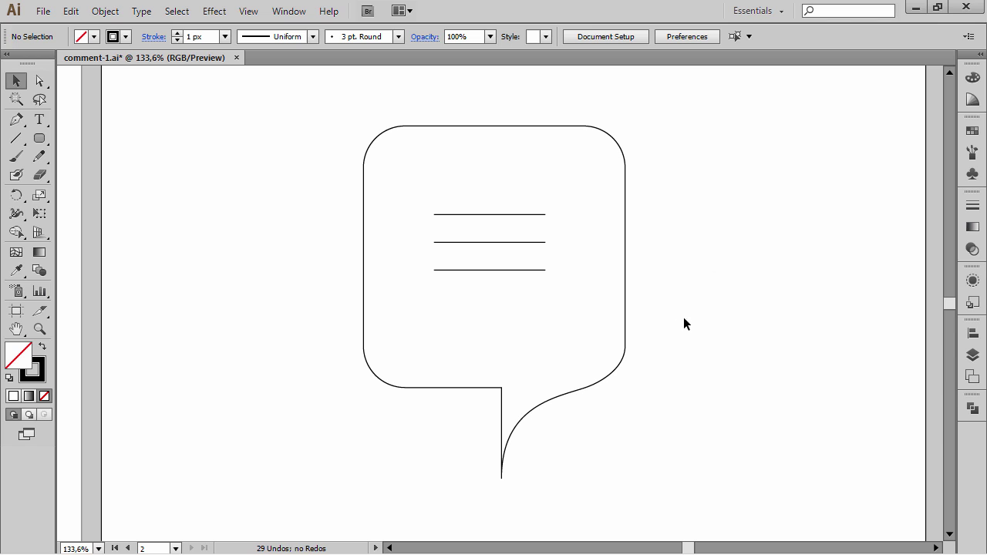
{"action": "left_click", "coordinate": [520, 214]}
{"action": "left_click", "coordinate": [518, 242], "text": "shift"}
{"action": "left_click", "coordinate": [506, 270], "text": "shift"}
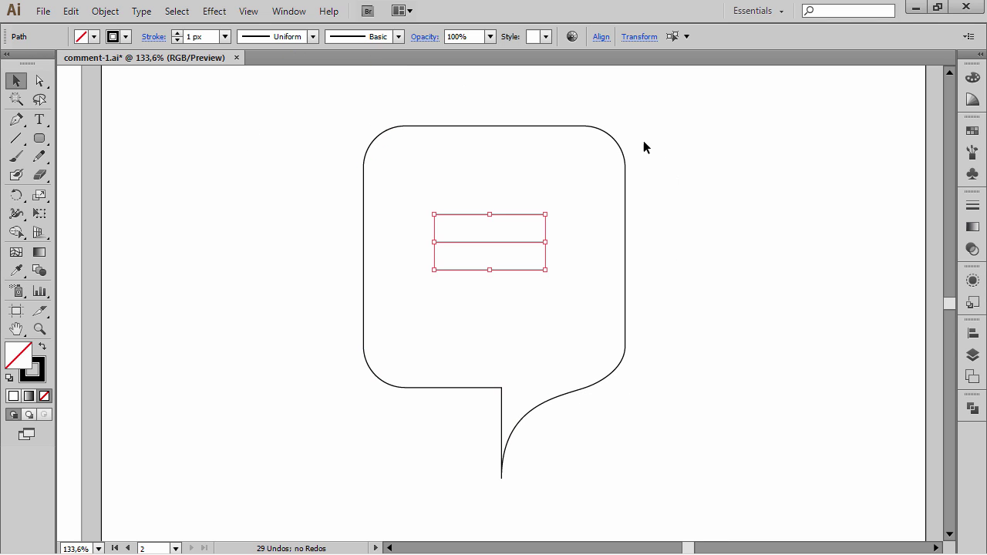
Group the three lines and centre them horizontally and vertically in the bubble
{"action": "left_click", "coordinate": [105, 11]}
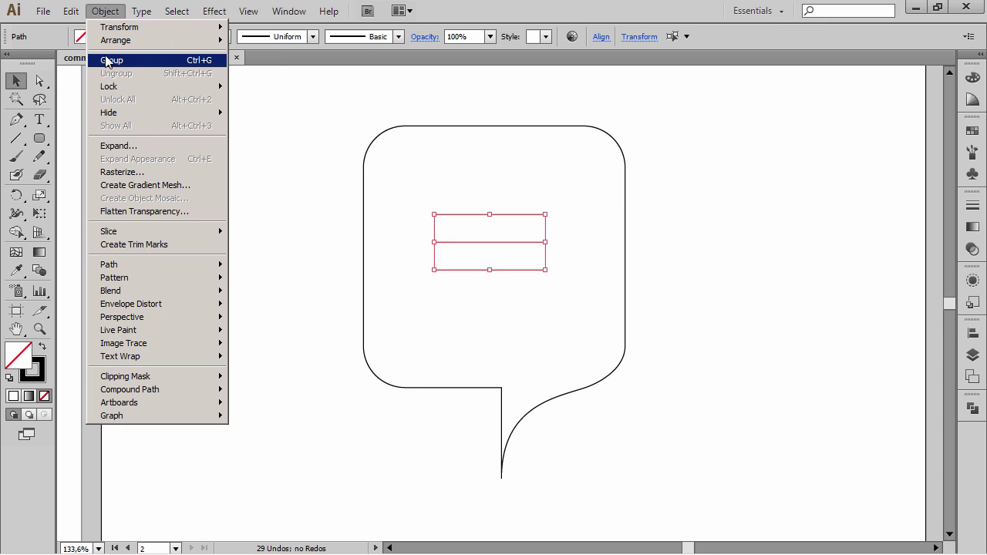
{"action": "left_click", "coordinate": [112, 60]}
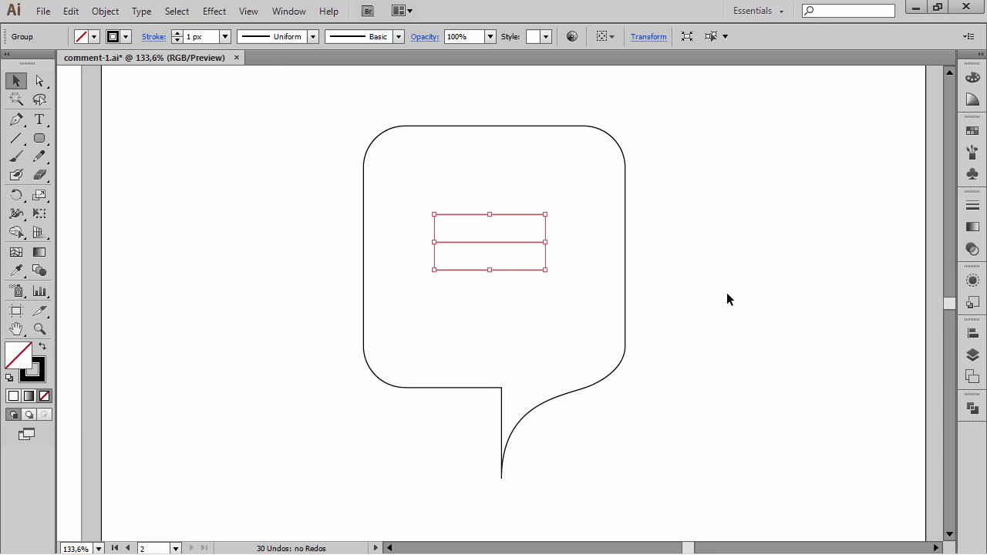
{"action": "left_click_drag", "start_coordinate": [696, 374], "coordinate": [304, 113]}
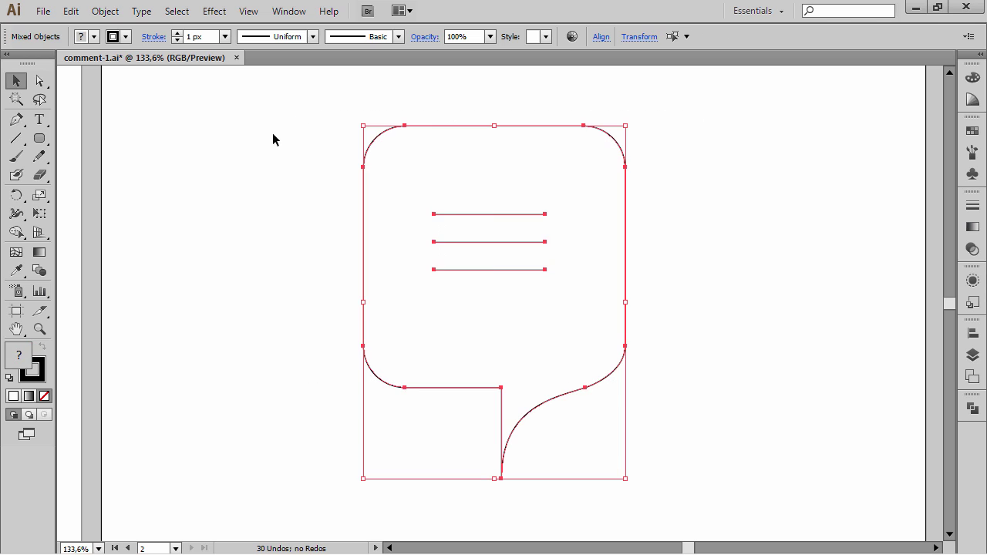
{"action": "left_click", "coordinate": [600, 37]}
{"action": "left_click", "coordinate": [589, 165]}
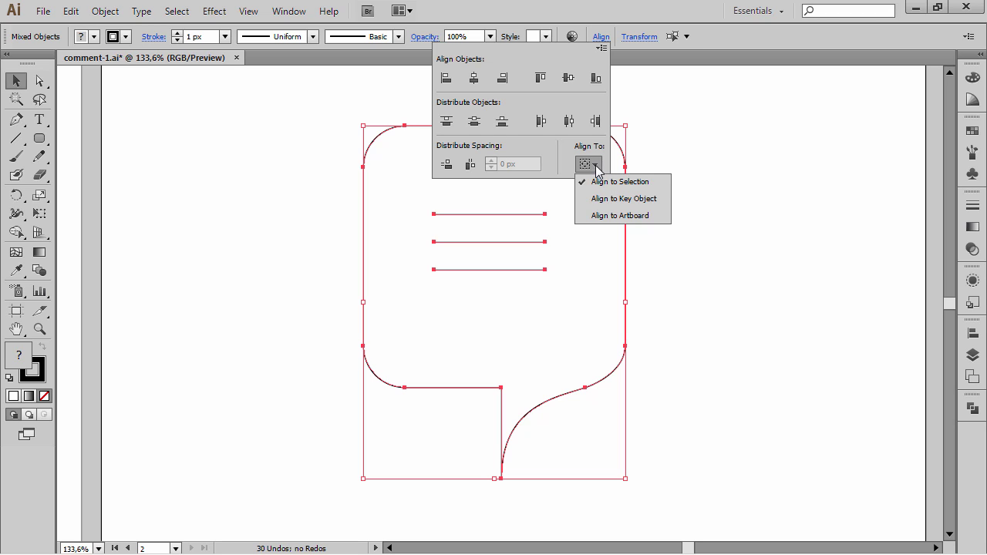
{"action": "left_click", "coordinate": [475, 78]}
{"action": "left_click", "coordinate": [474, 78]}
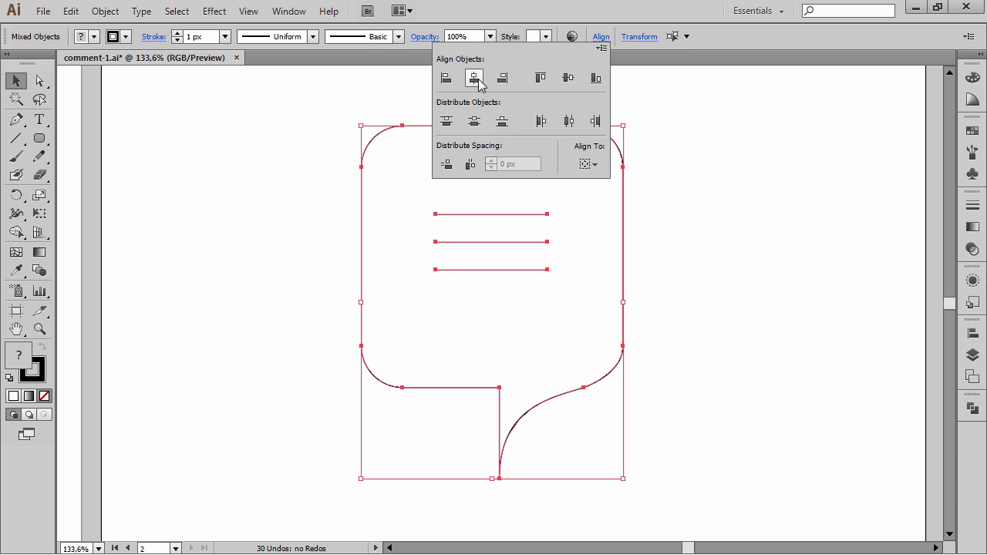
{"action": "left_click", "coordinate": [569, 78]}
{"action": "left_click", "coordinate": [742, 206]}
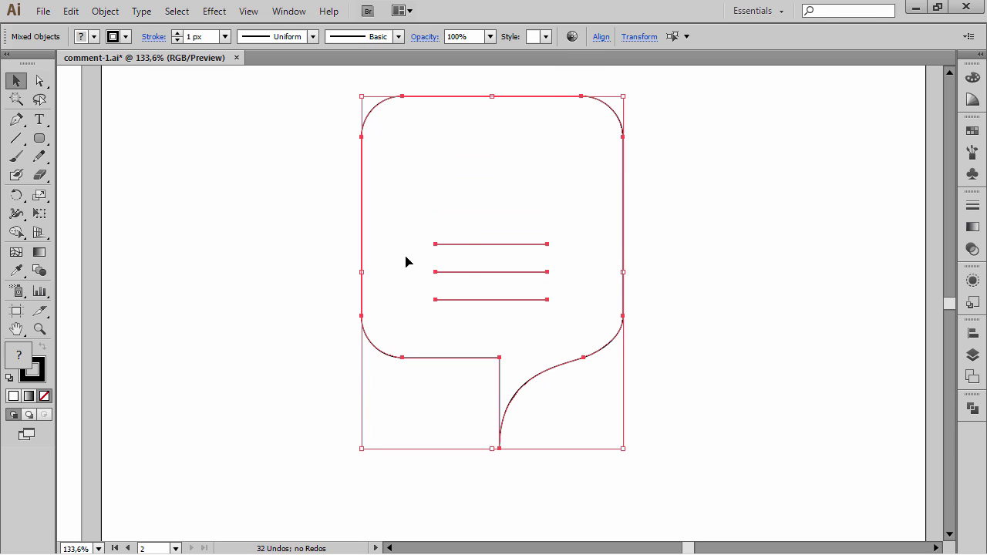
{"action": "left_click", "coordinate": [710, 214]}
Draw a rectangle over the bubble's square body, centre the lines on it, and nudge both up
{"action": "scroll", "coordinate": [695, 185], "scroll_direction": "up", "scroll_amount": 1}
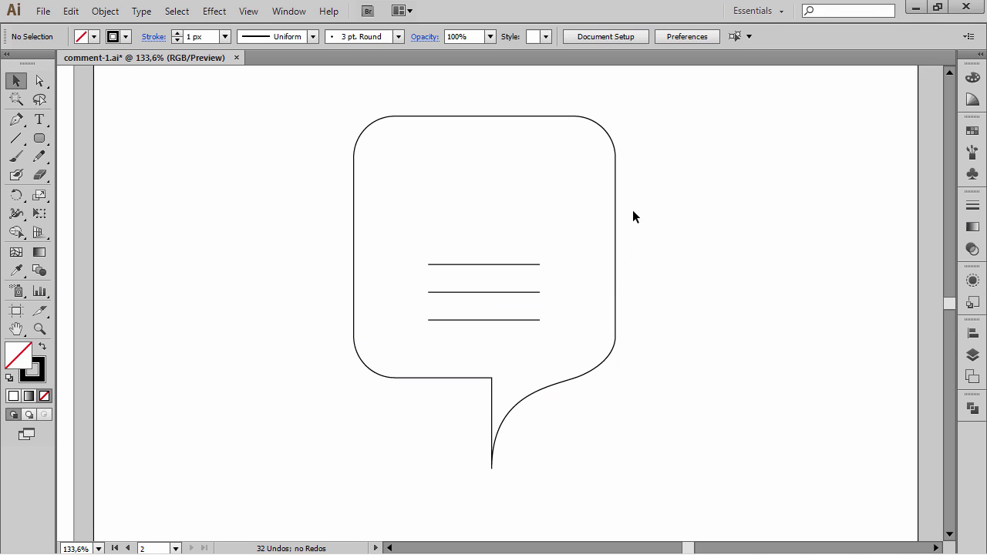
{"action": "key", "text": "m"}
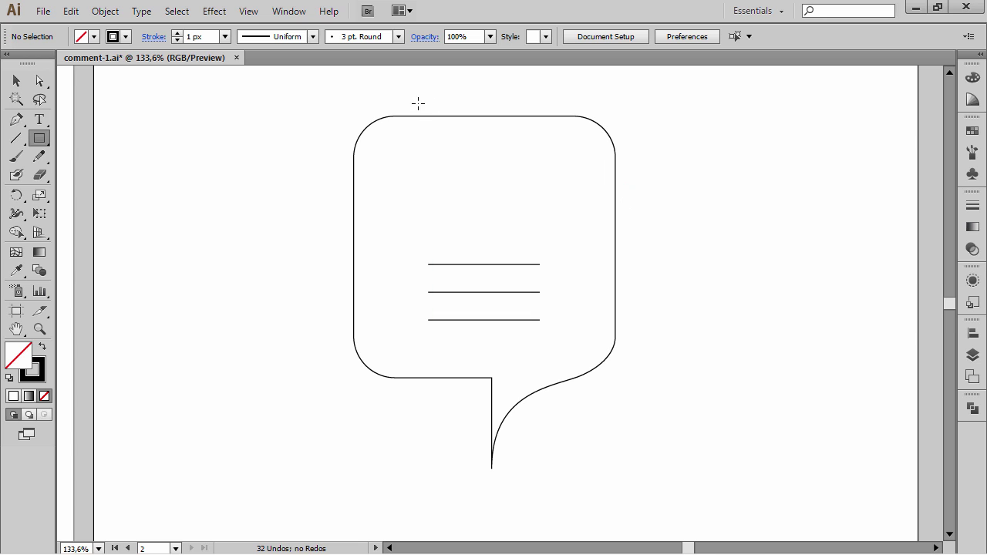
{"action": "left_click_drag", "start_coordinate": [353, 115], "coordinate": [615, 379]}
{"action": "key", "text": "ctrl"}
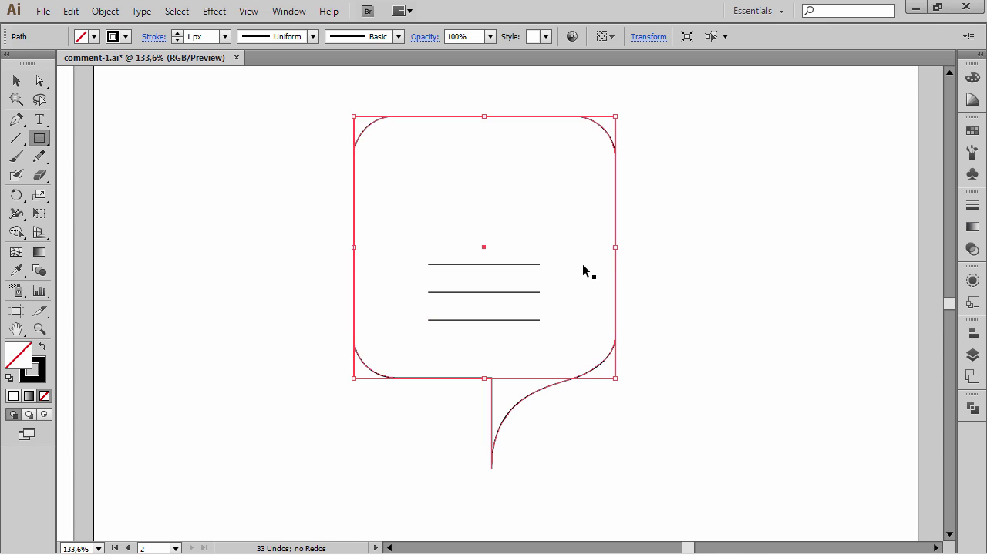
{"action": "left_click", "coordinate": [510, 263], "text": "ctrl+shift"}
{"action": "left_click", "coordinate": [601, 37]}
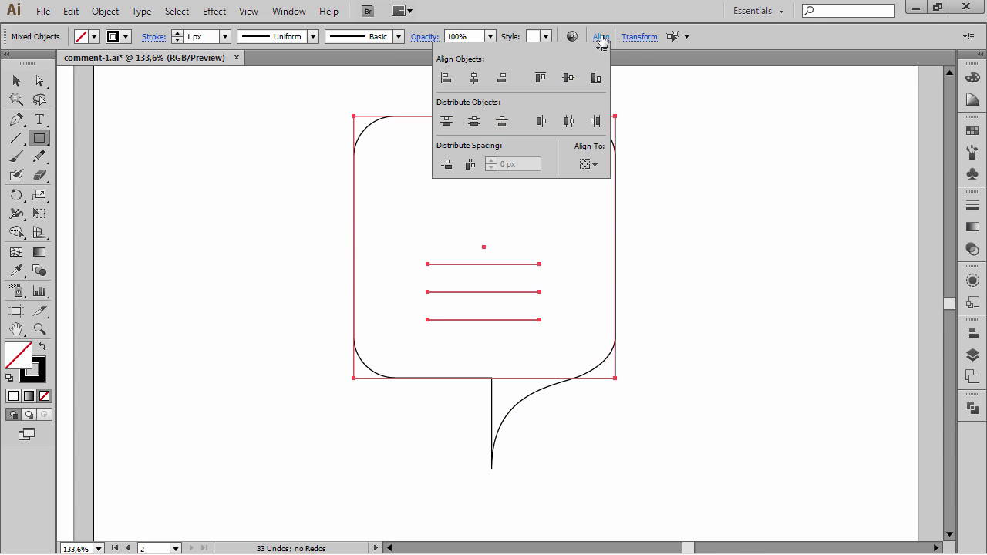
{"action": "left_click", "coordinate": [568, 77]}
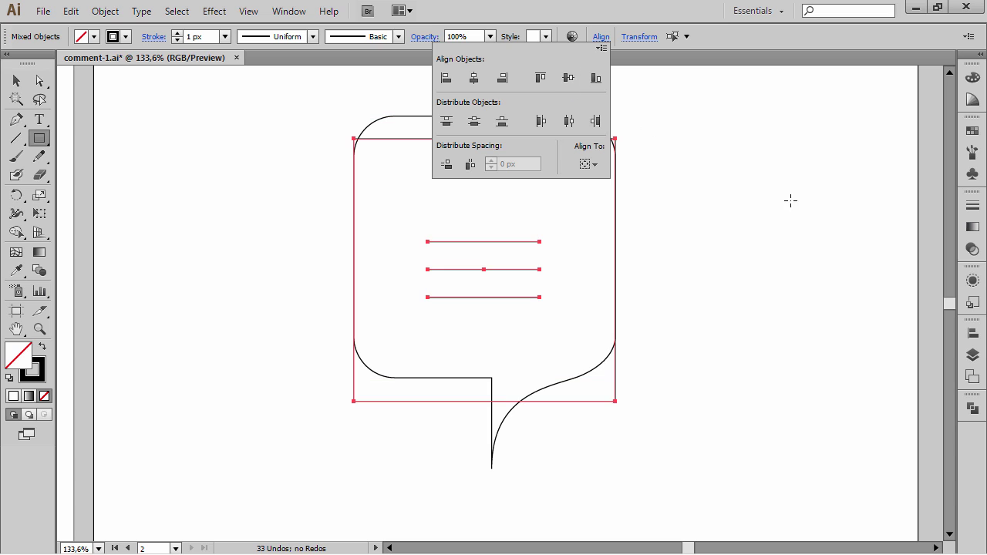
{"action": "left_click", "coordinate": [600, 37]}
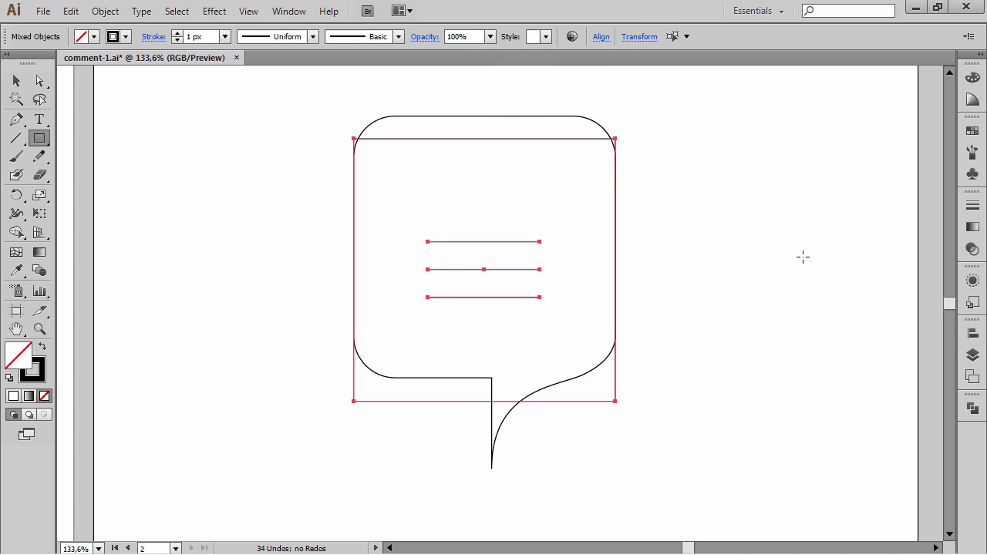
{"action": "key", "text": "shift+Up"}
{"action": "key", "text": "shift+Up"}
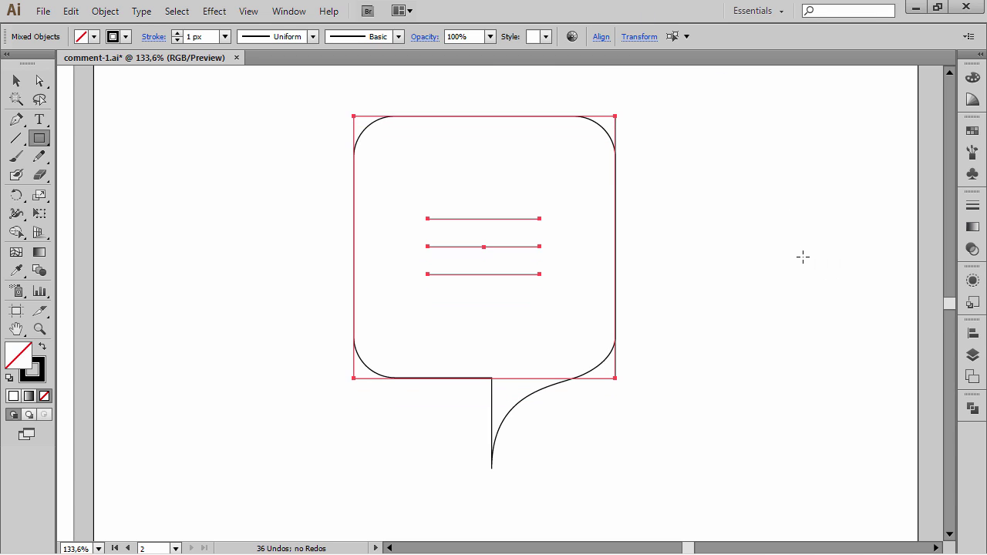
{"action": "left_click", "coordinate": [802, 257]}
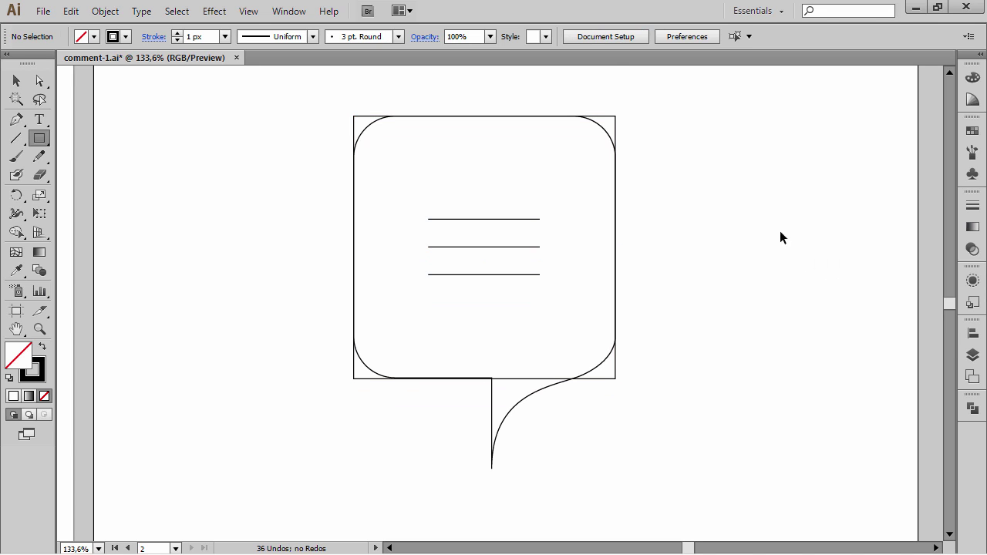
{"action": "left_click", "coordinate": [614, 124]}
{"action": "left_click", "coordinate": [614, 122]}
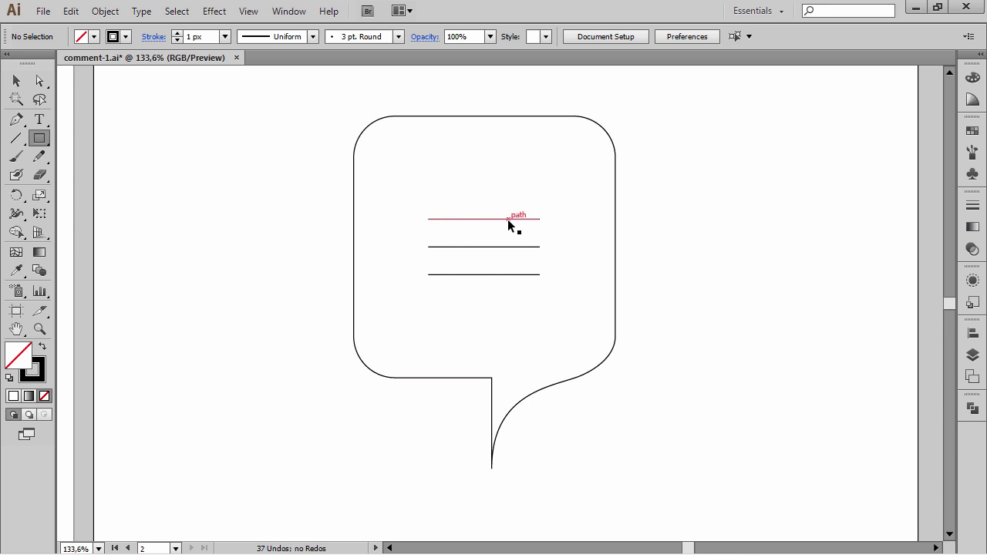
Scroll over to the finished coloured bubble for reference and back
{"action": "scroll", "coordinate": [217, 185], "scroll_direction": "left", "scroll_amount": 10}
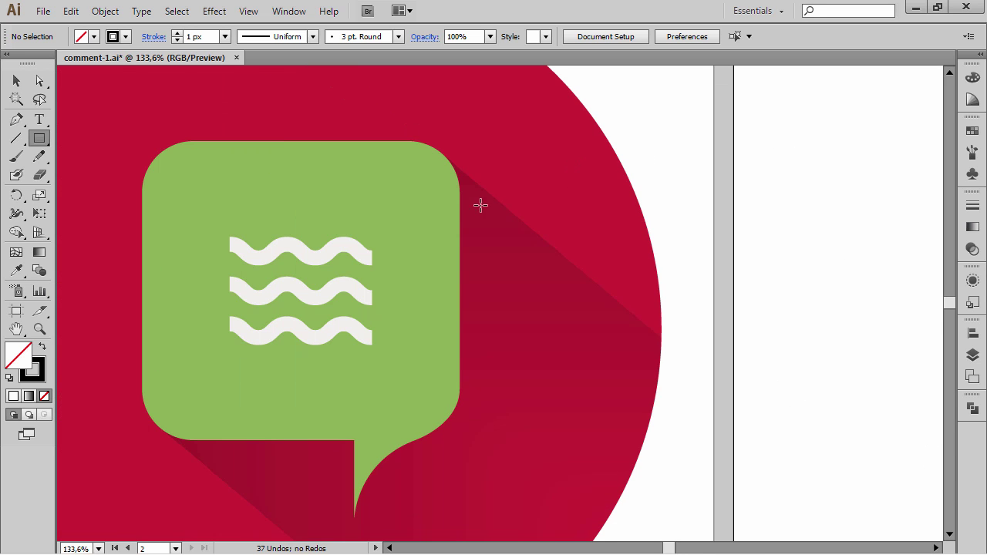
{"action": "scroll", "coordinate": [672, 209], "scroll_direction": "right", "scroll_amount": 5}
{"action": "scroll", "coordinate": [393, 221], "scroll_direction": "left", "scroll_amount": 2}
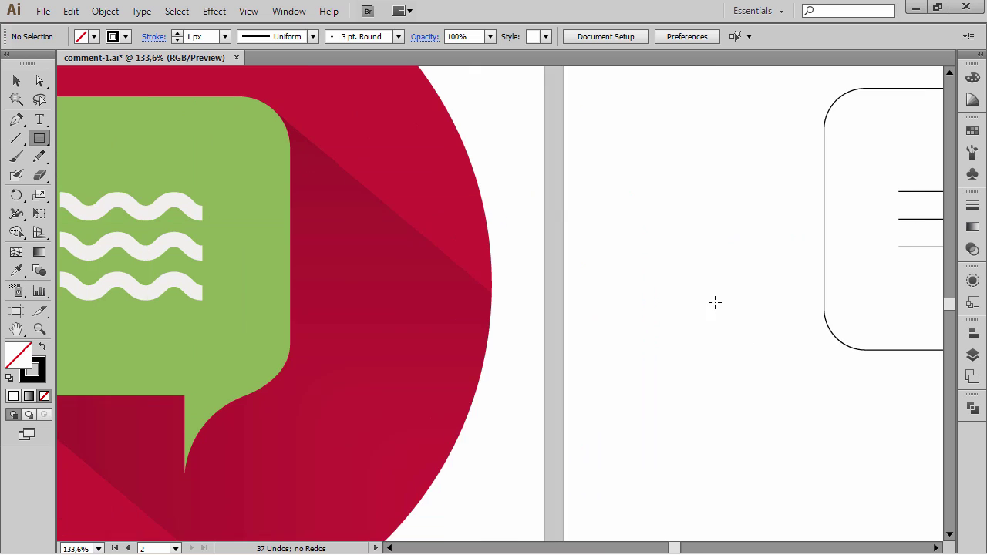
{"action": "scroll", "coordinate": [588, 322], "scroll_direction": "right", "scroll_amount": 10}
{"action": "left_click", "coordinate": [467, 179], "text": "ctrl"}
{"action": "left_click", "coordinate": [619, 194], "text": "ctrl"}
Ungroup the three-line group into separate lines with Object > Ungroup
{"action": "left_click", "coordinate": [434, 177], "text": "ctrl"}
{"action": "key", "text": "ctrl+shift+b"}
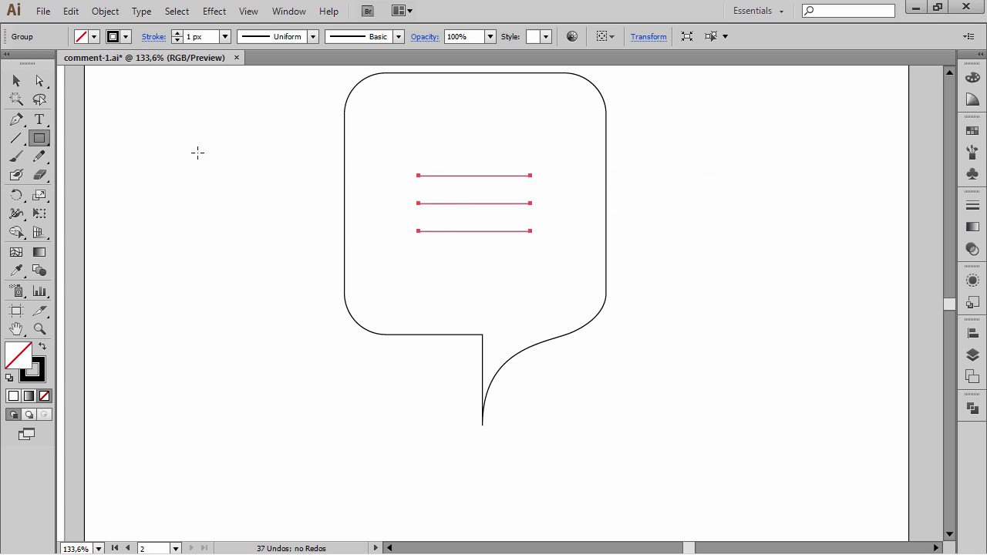
{"action": "left_click", "coordinate": [114, 11]}
{"action": "left_click", "coordinate": [116, 74]}
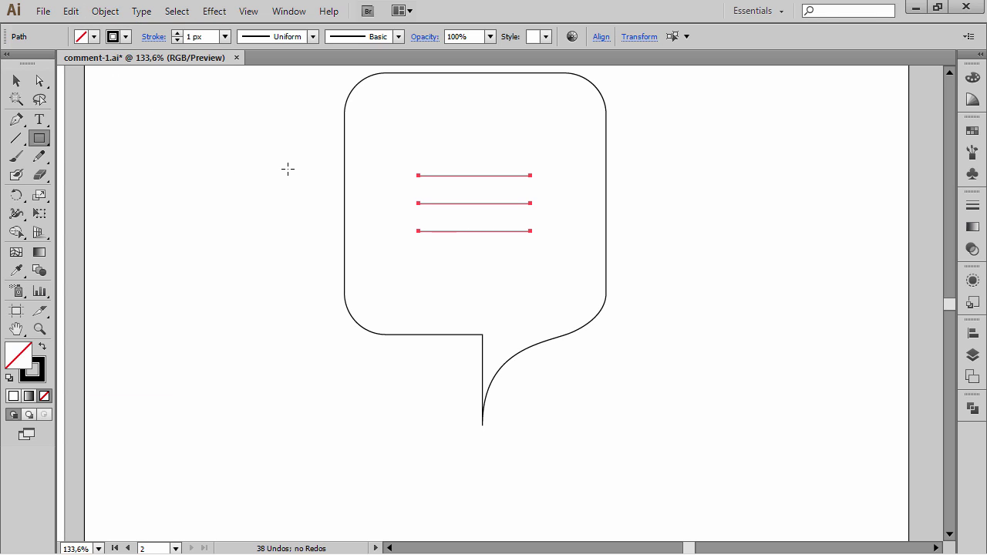
{"action": "left_click_drag", "start_coordinate": [300, 157], "coordinate": [302, 185]}
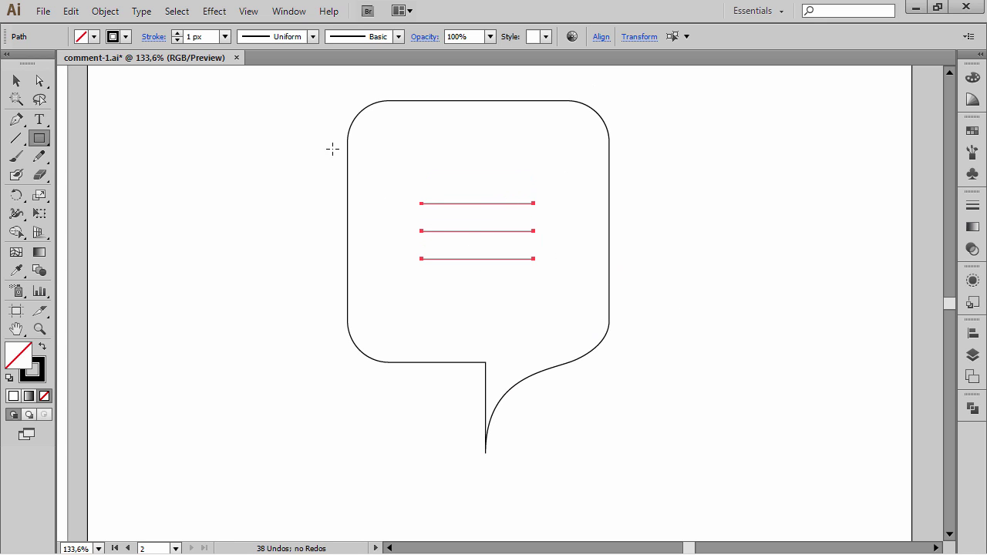
{"action": "left_click", "coordinate": [221, 14]}
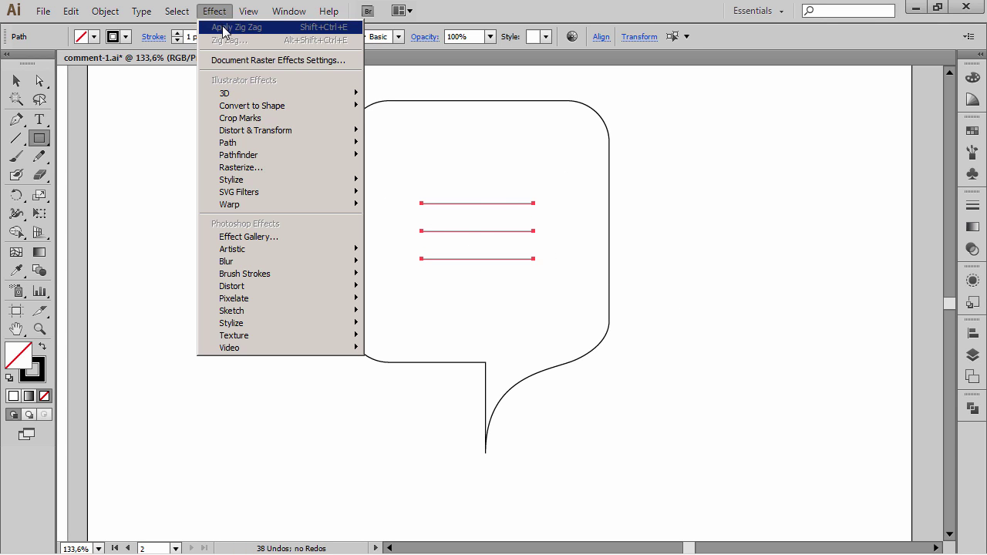
Apply a smooth Zig Zag effect with 8 px size to the three lines
{"action": "mouse_move", "coordinate": [272, 131]}
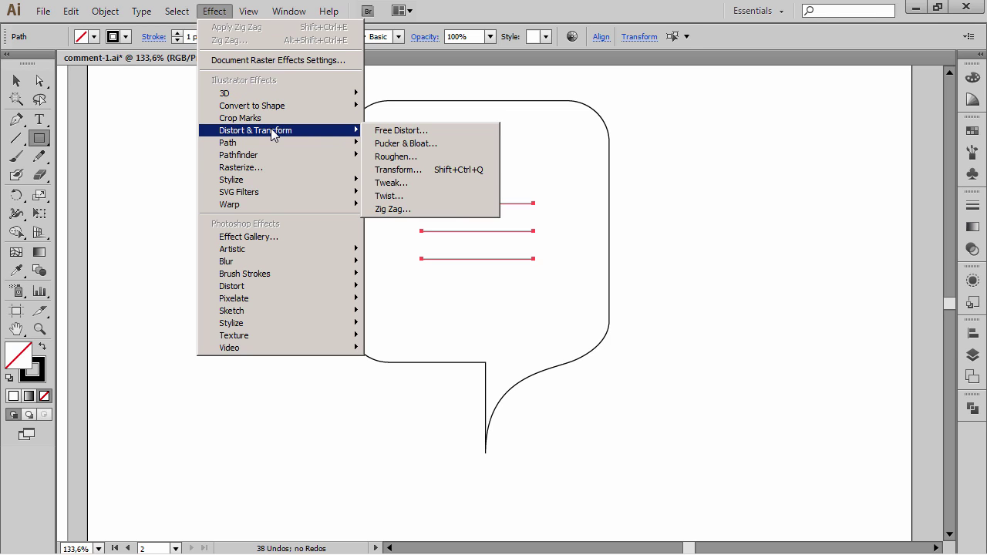
{"action": "left_click", "coordinate": [410, 209]}
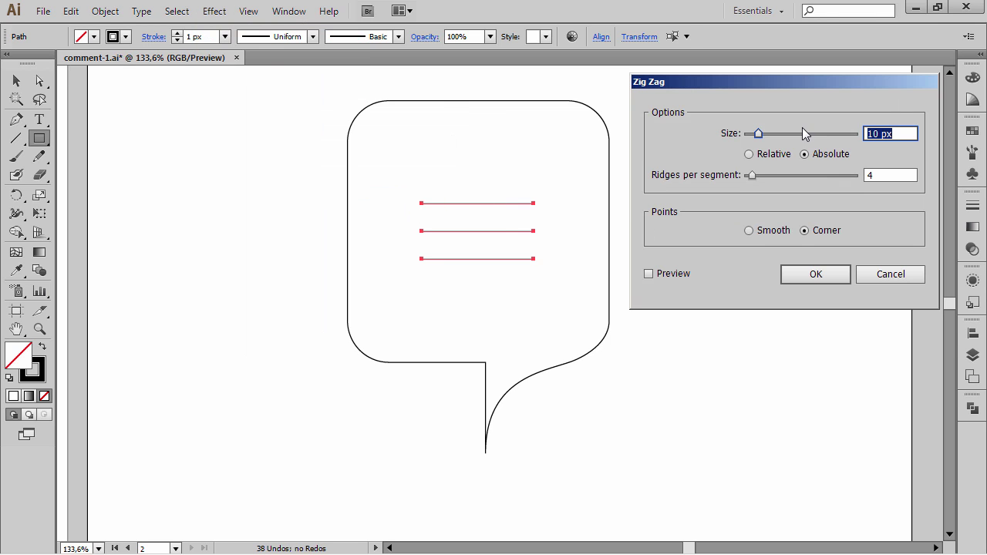
{"action": "left_click", "coordinate": [671, 275]}
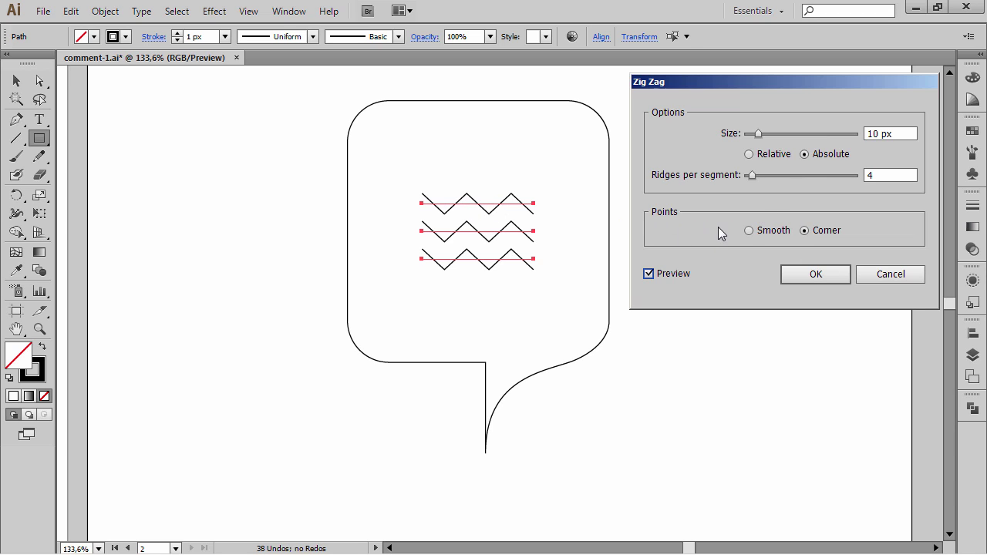
{"action": "left_click", "coordinate": [750, 231]}
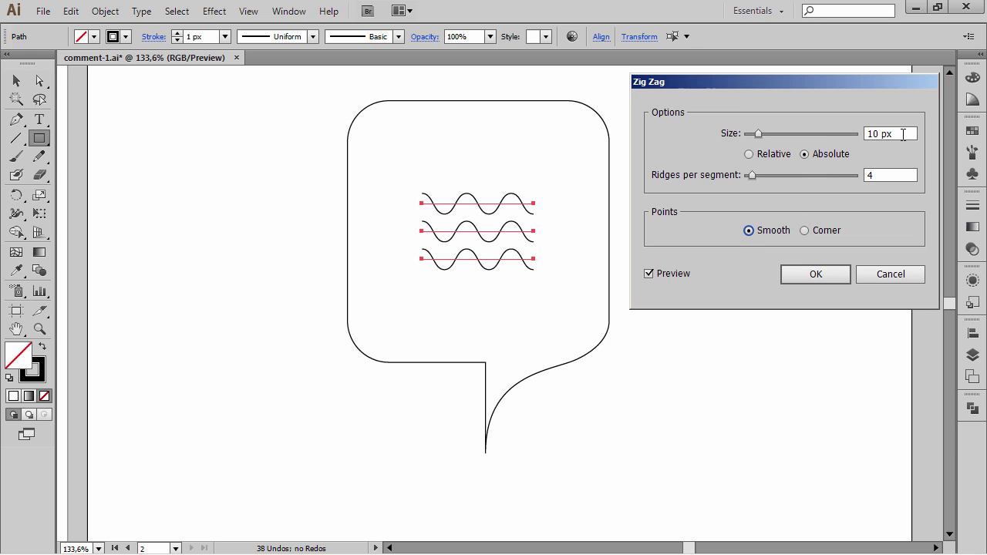
{"action": "left_click_drag", "start_coordinate": [903, 134], "coordinate": [858, 131]}
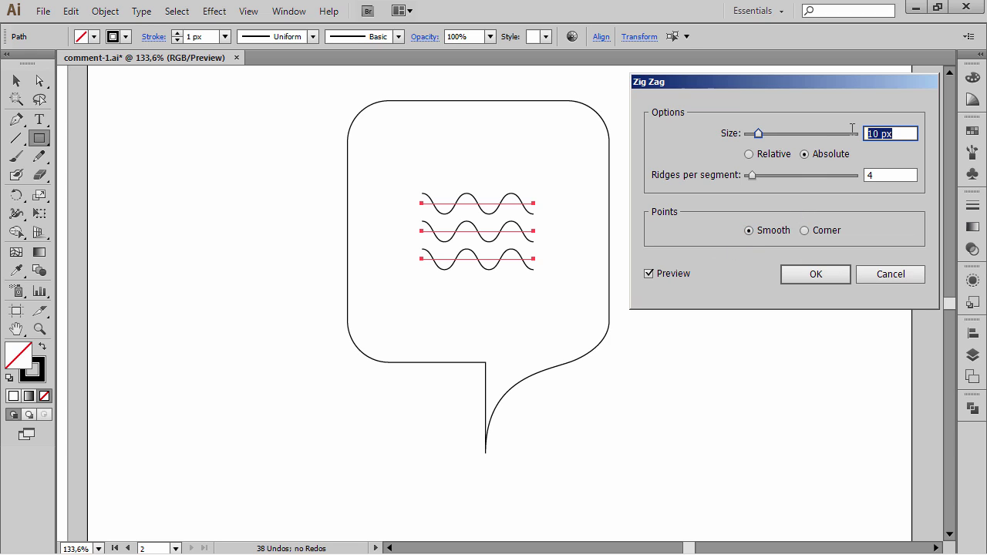
{"action": "key", "text": "Down"}
{"action": "key", "text": "Down"}
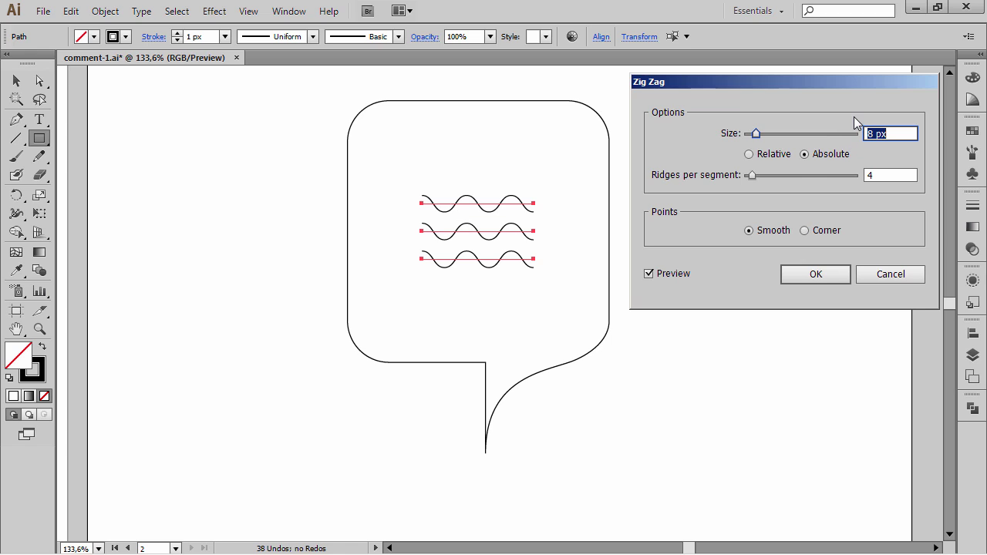
{"action": "left_click", "coordinate": [808, 276]}
{"action": "key", "text": "x"}
{"action": "key", "text": "F6"}
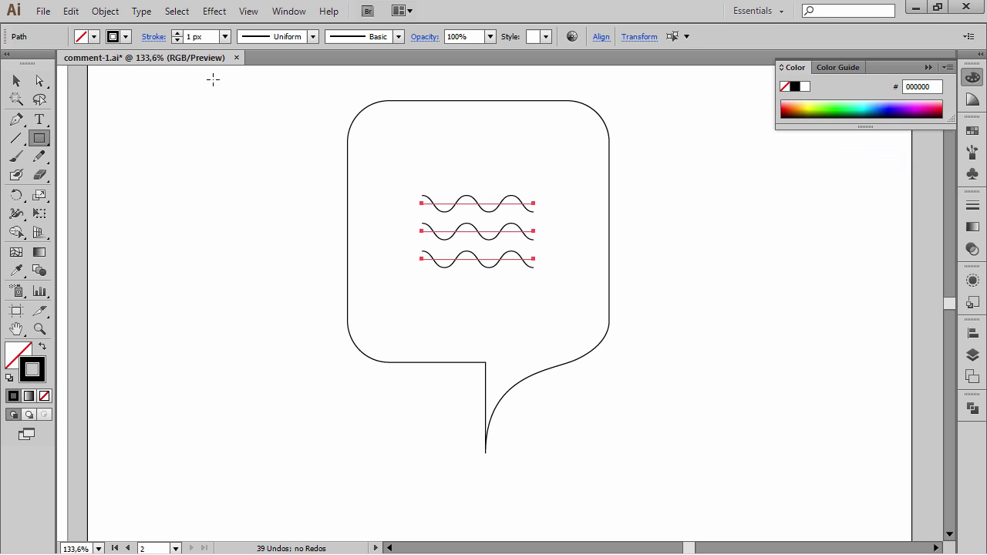
Give the waves a 10 px stroke and drag the top and middle waves to new heights
{"action": "left_click", "coordinate": [177, 34], "text": "shift"}
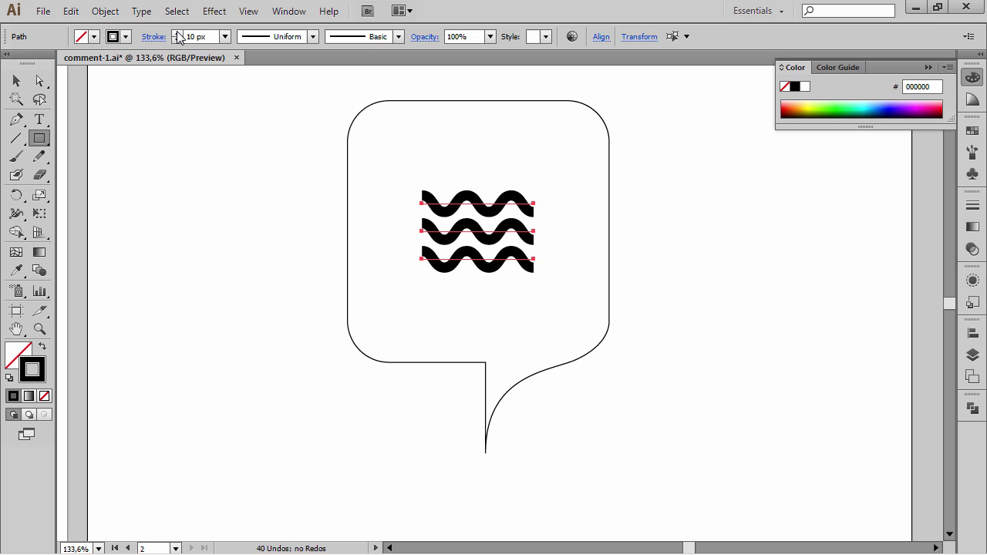
{"action": "left_click", "coordinate": [16, 80]}
{"action": "left_click", "coordinate": [770, 199]}
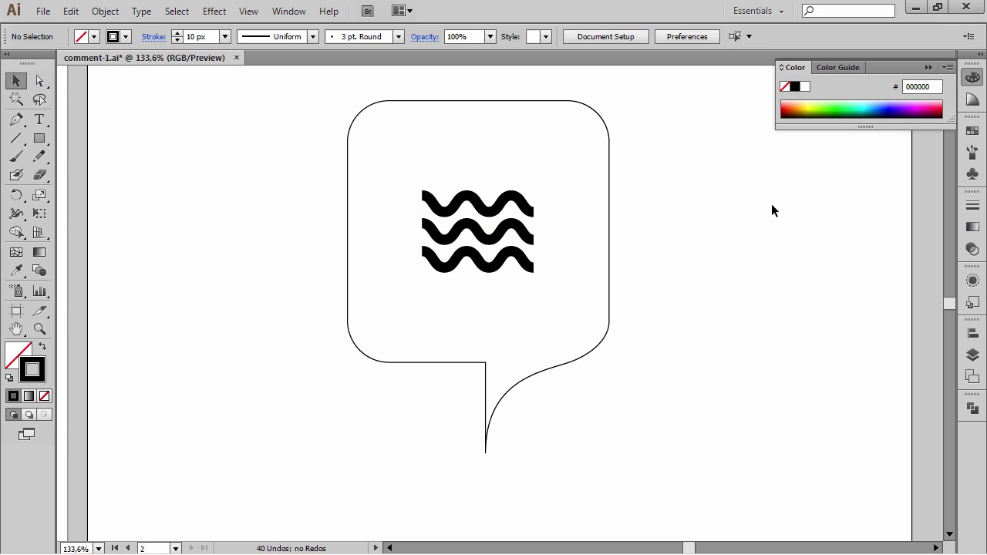
{"action": "left_click_drag", "start_coordinate": [474, 202], "coordinate": [475, 181]}
{"action": "mouse_move", "coordinate": [475, 263]}
{"action": "left_mouse_down"}
{"action": "mouse_move", "coordinate": [475, 283]}
{"action": "mouse_move", "coordinate": [478, 218]}
{"action": "left_mouse_up"}
{"action": "left_click", "coordinate": [754, 253]}
Select all three waves and distribute them evenly in the vertical direction
{"action": "left_click", "coordinate": [484, 194]}
{"action": "left_click", "coordinate": [486, 218], "text": "shift"}
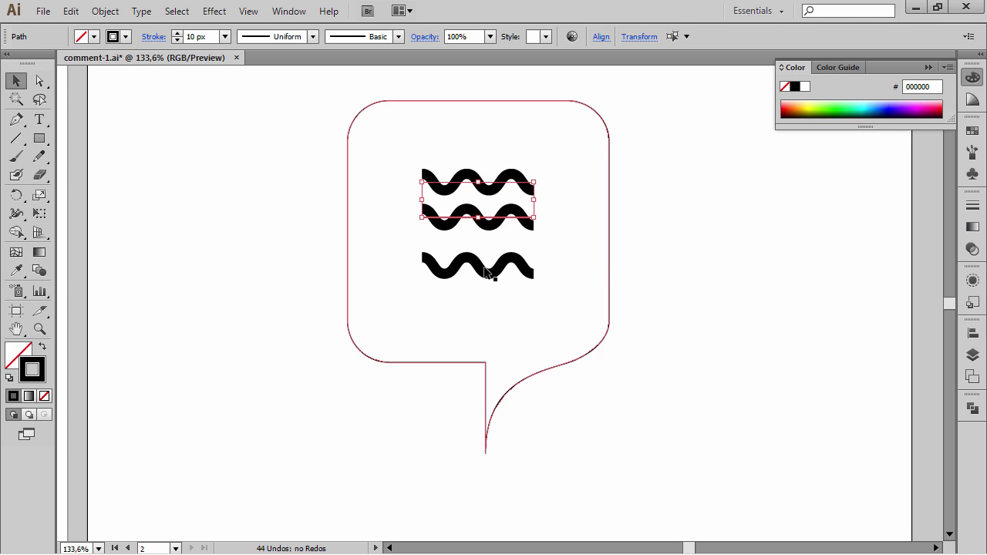
{"action": "left_click", "coordinate": [487, 272], "text": "shift"}
{"action": "left_click", "coordinate": [600, 38]}
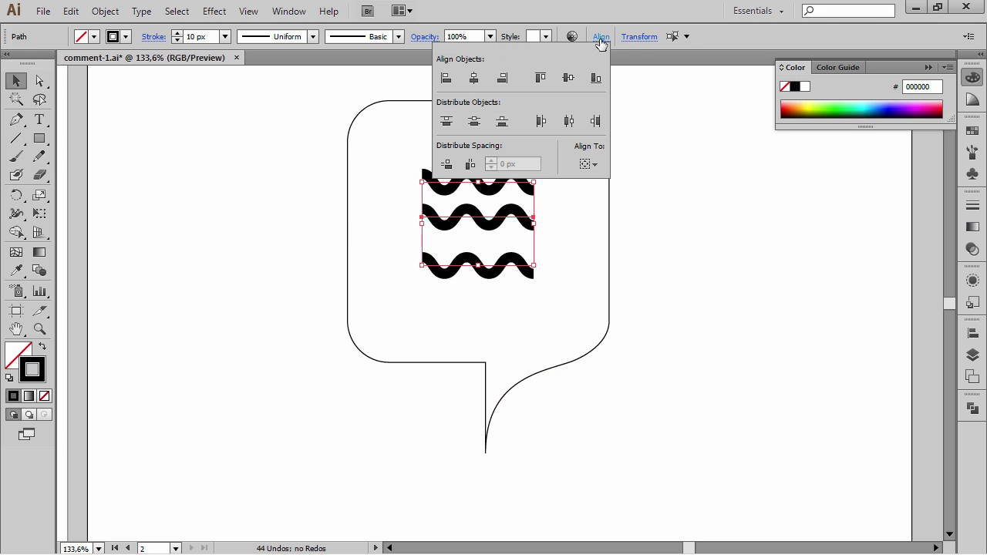
{"action": "left_click", "coordinate": [474, 121]}
{"action": "left_click", "coordinate": [755, 233]}
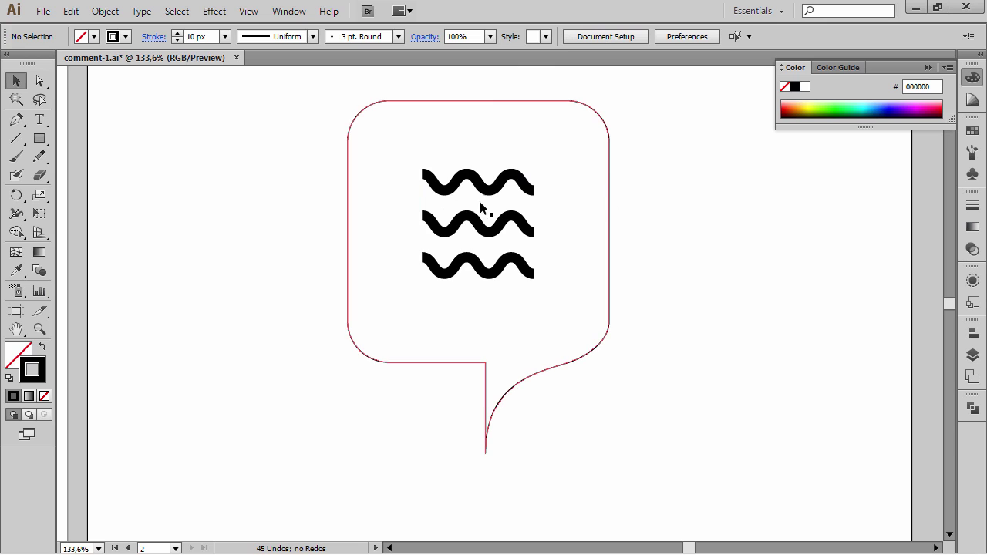
Undo a stray move of the top wave, then re-distribute the three waves' vertical spacing
{"action": "left_click_drag", "start_coordinate": [471, 181], "coordinate": [486, 192]}
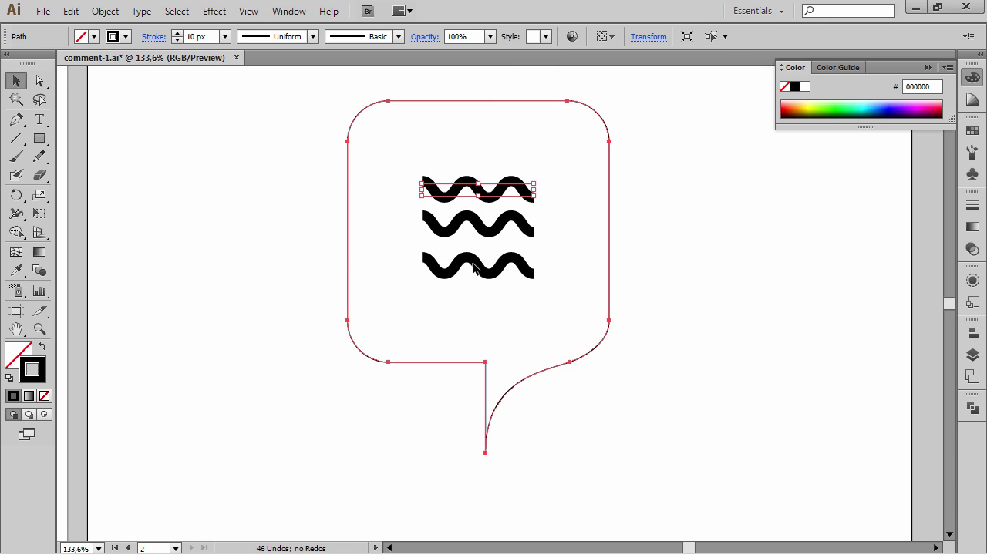
{"action": "key", "text": "ctrl+z"}
{"action": "left_click", "coordinate": [774, 290]}
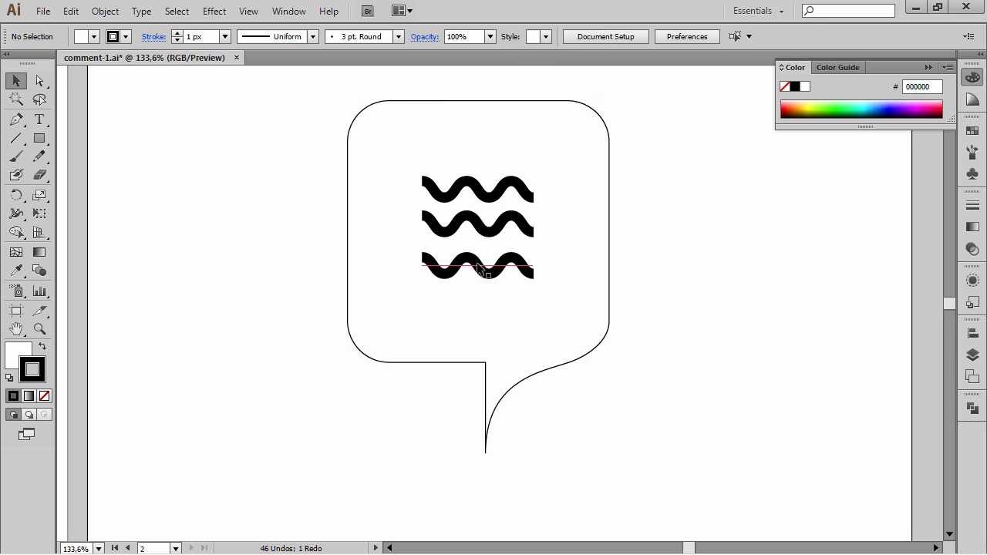
{"action": "left_click", "coordinate": [478, 266]}
{"action": "left_click", "coordinate": [495, 231], "text": "shift"}
{"action": "left_click", "coordinate": [483, 193], "text": "shift"}
{"action": "left_click", "coordinate": [600, 36]}
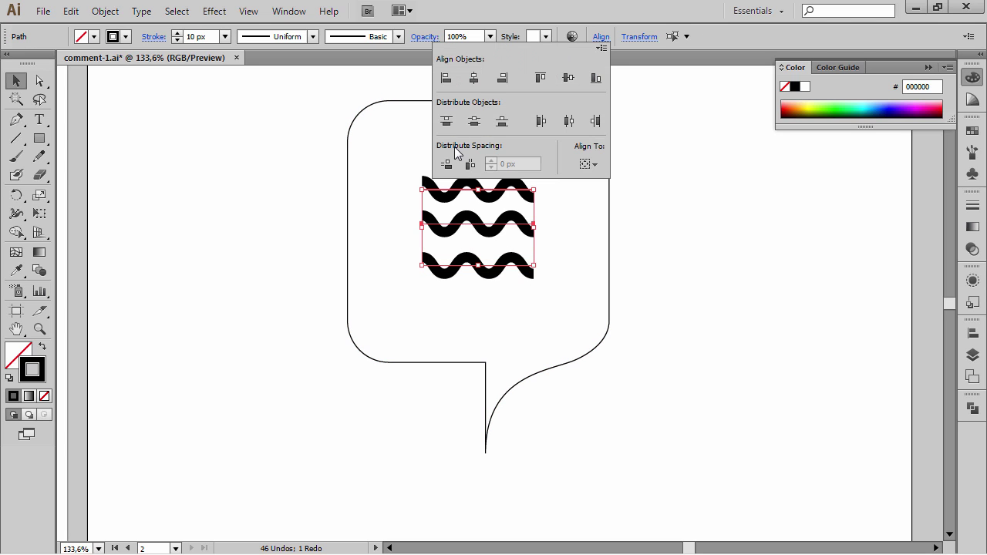
{"action": "left_click", "coordinate": [474, 121]}
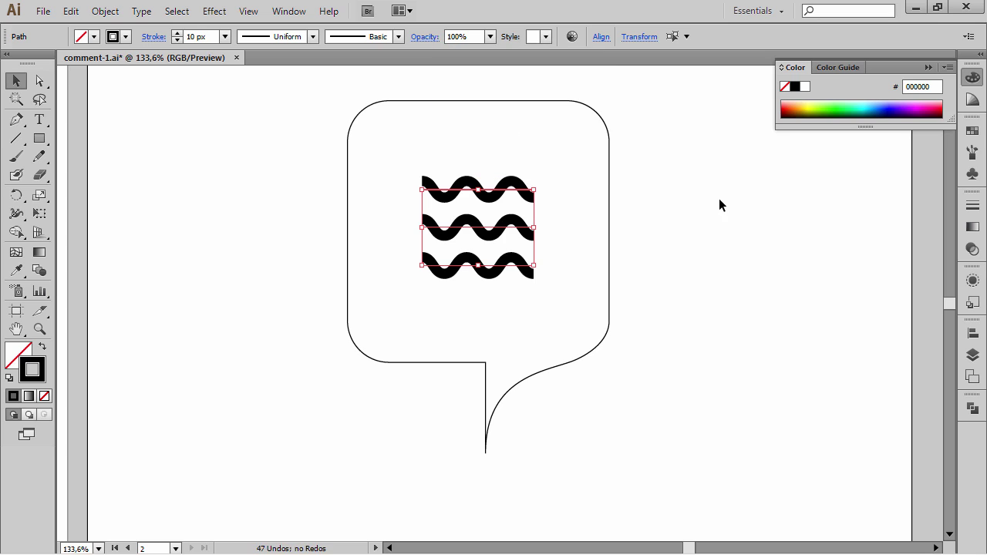
{"action": "left_click", "coordinate": [742, 251]}
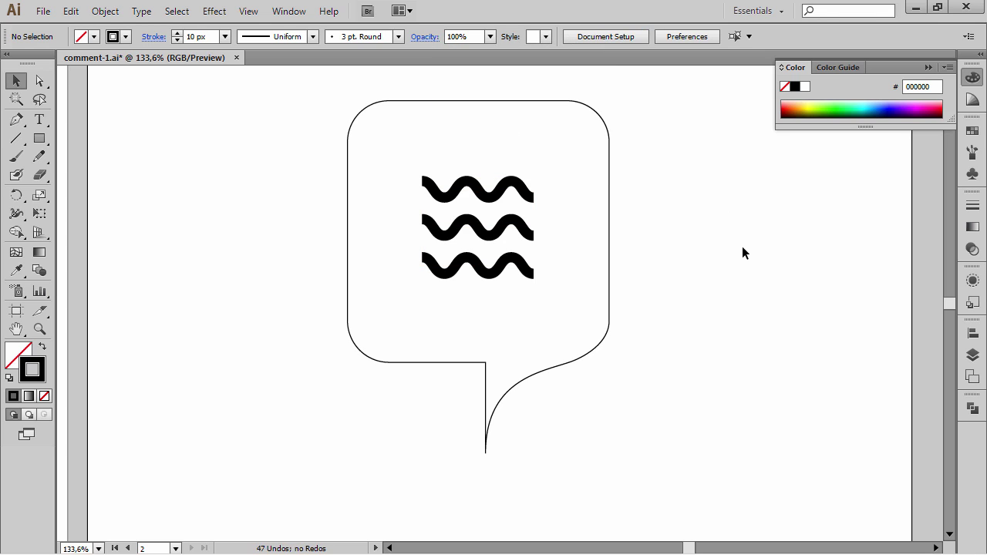
Undo the last change and select the top, middle and bottom waves together
{"action": "left_click", "coordinate": [509, 192]}
{"action": "left_click", "coordinate": [508, 220]}
{"action": "left_click", "coordinate": [631, 205]}
{"action": "key", "text": "ctrl+z"}
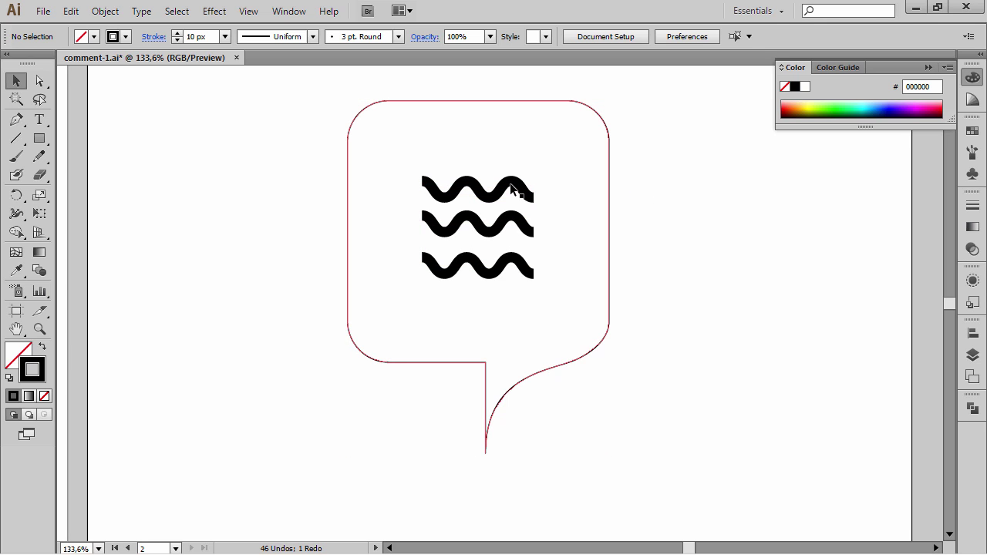
{"action": "left_click", "coordinate": [512, 192]}
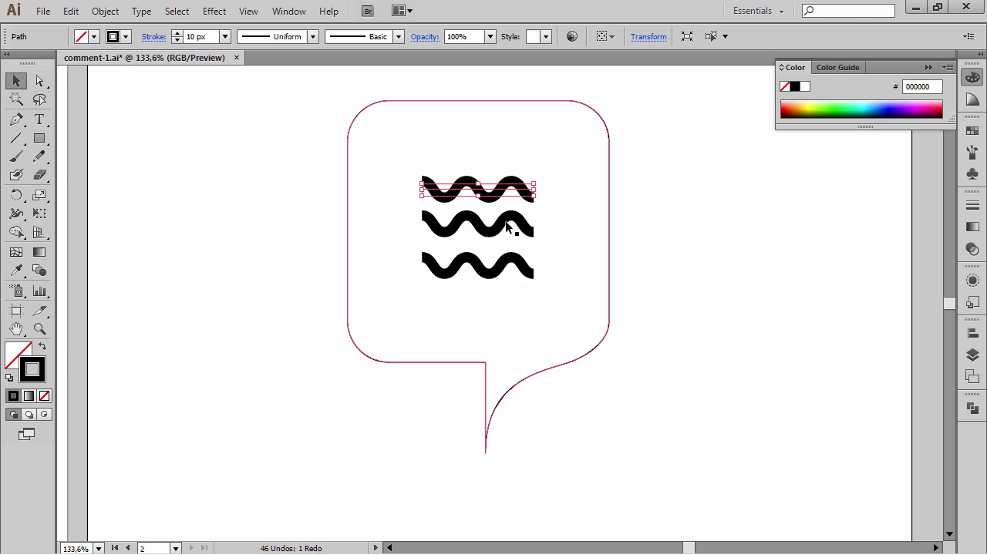
{"action": "left_click", "coordinate": [509, 223], "text": "shift"}
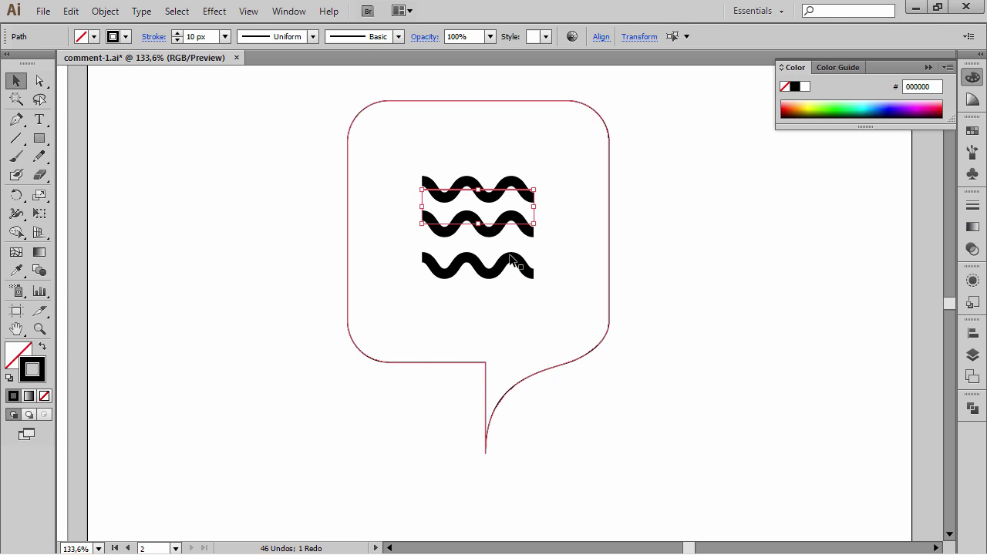
{"action": "left_click", "coordinate": [510, 262], "text": "shift"}
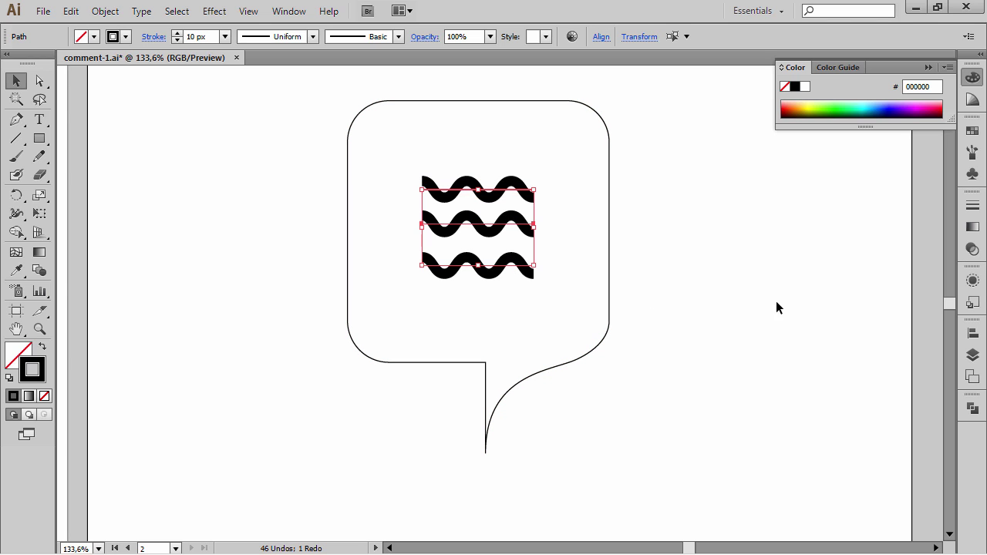
Re-edit the waves' Zig Zag effect to 8 px size, 4 ridges per segment, Smooth points
{"action": "left_click", "coordinate": [972, 279]}
{"action": "double_click", "coordinate": [830, 312]}
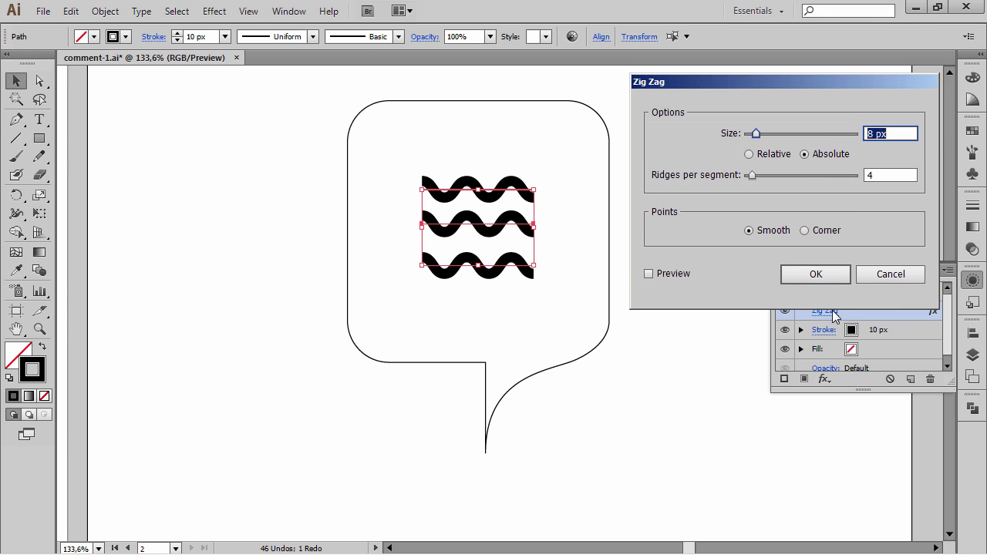
{"action": "left_click", "coordinate": [649, 274]}
{"action": "left_click", "coordinate": [908, 133]}
{"action": "key", "text": "Down"}
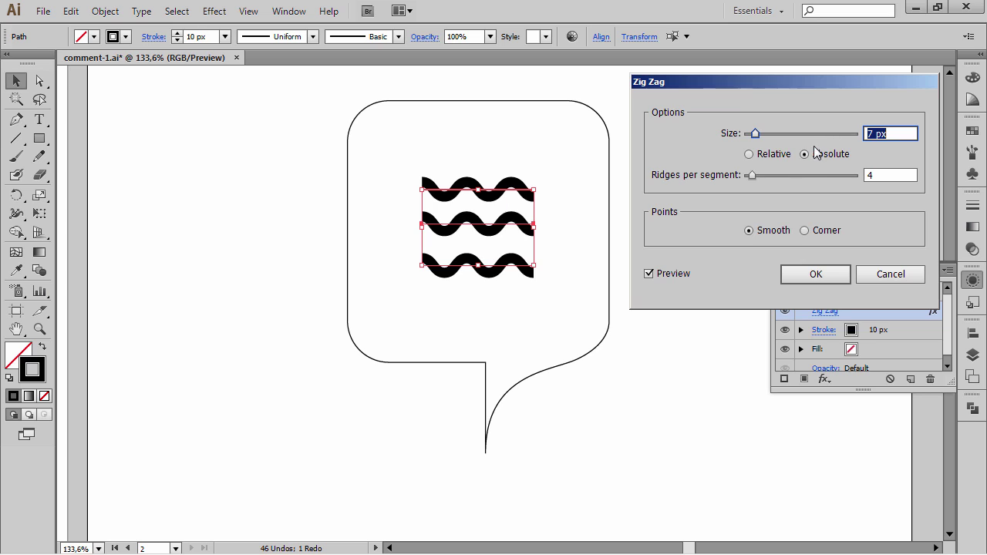
{"action": "key", "text": "Up"}
{"action": "key", "text": "Up"}
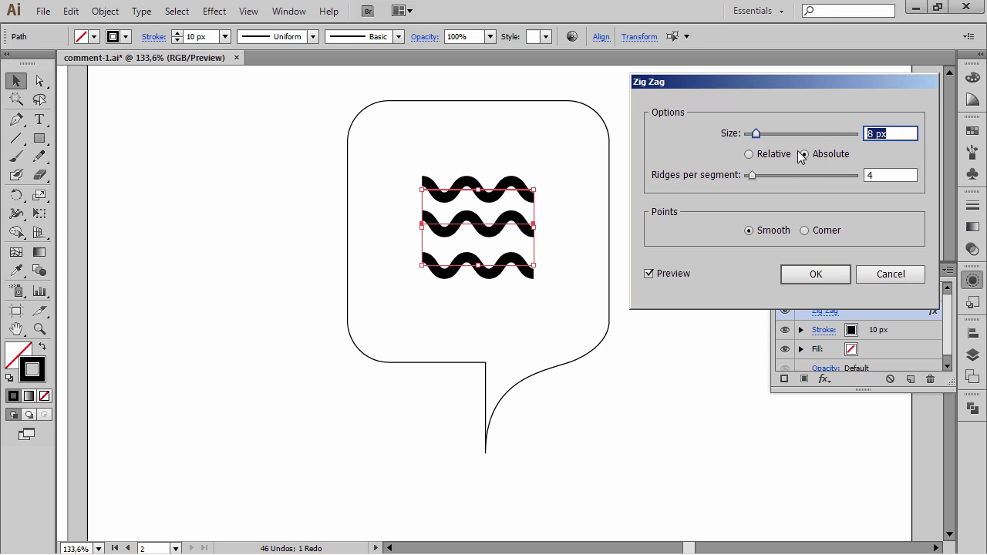
{"action": "key", "text": "Down"}
{"action": "left_click", "coordinate": [815, 276]}
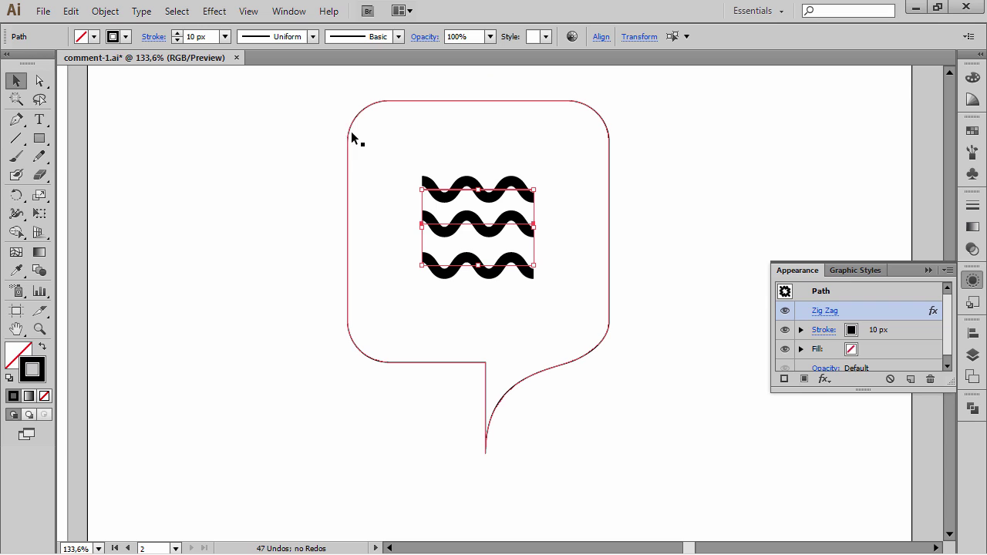
{"action": "left_click", "coordinate": [101, 13]}
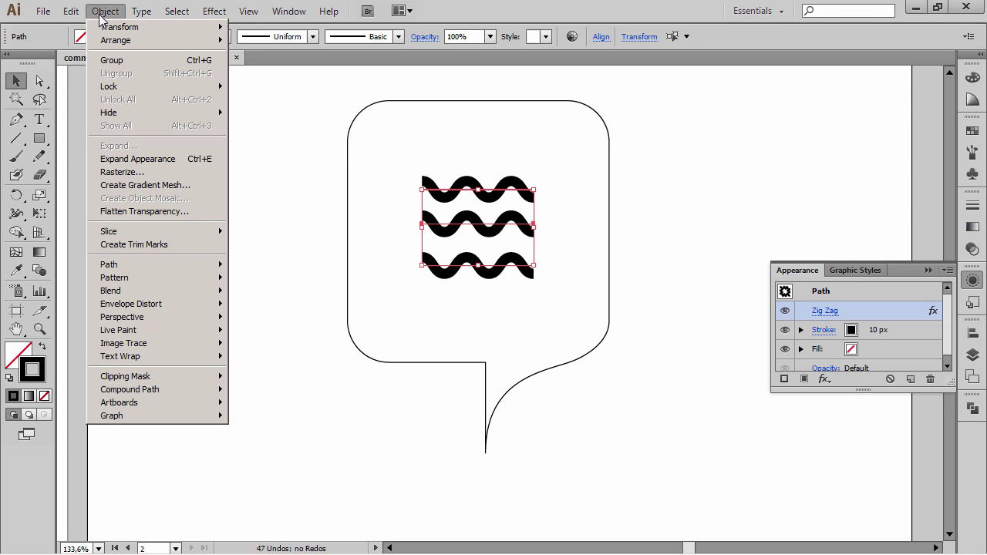
Expand the zig-zag wave appearance, then expand their fill and stroke into solid shapes
{"action": "left_click", "coordinate": [117, 160]}
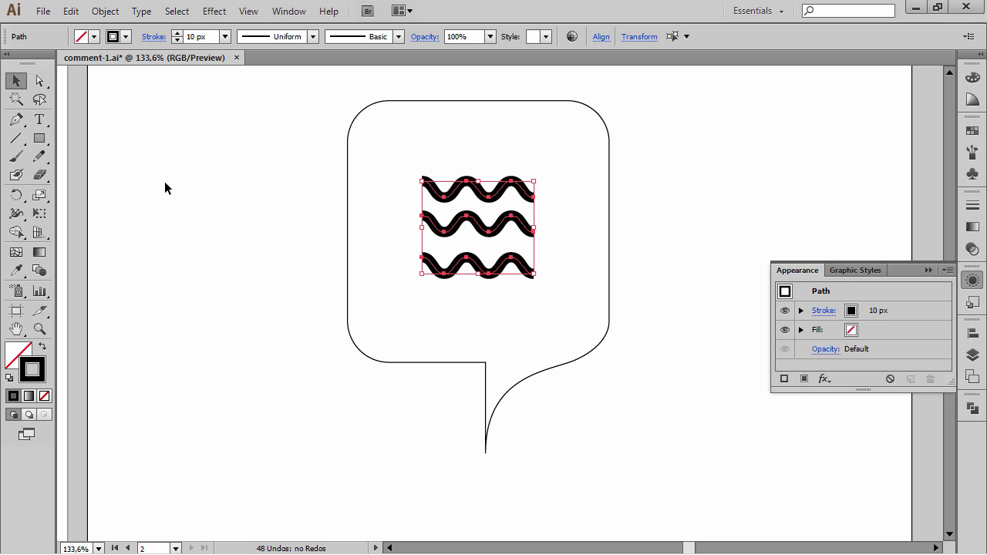
{"action": "left_click", "coordinate": [104, 11]}
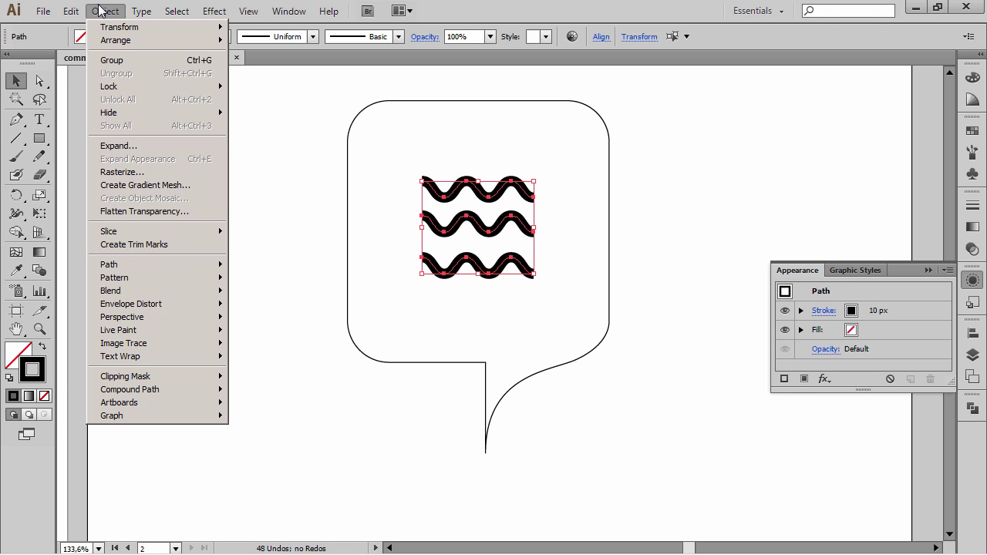
{"action": "left_click", "coordinate": [130, 148]}
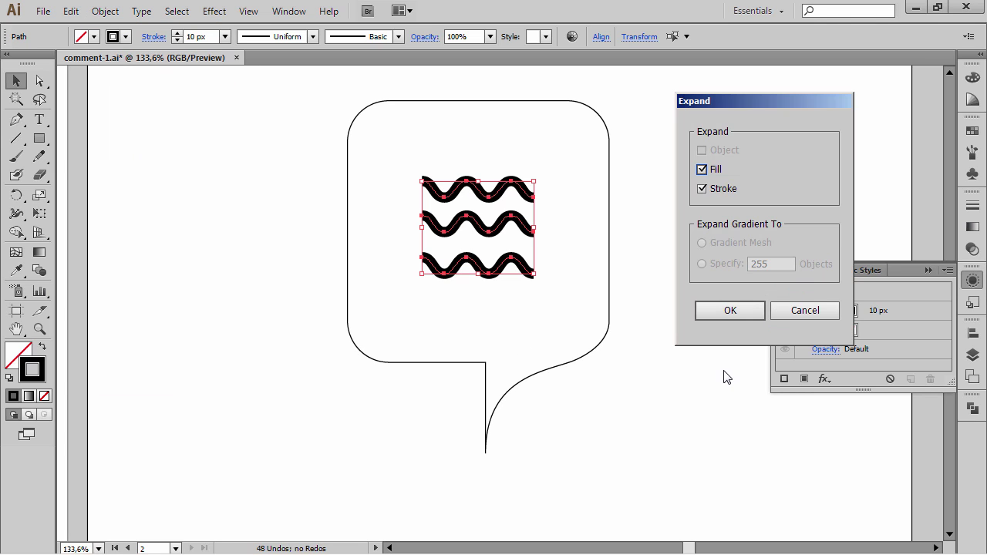
{"action": "left_click", "coordinate": [725, 311]}
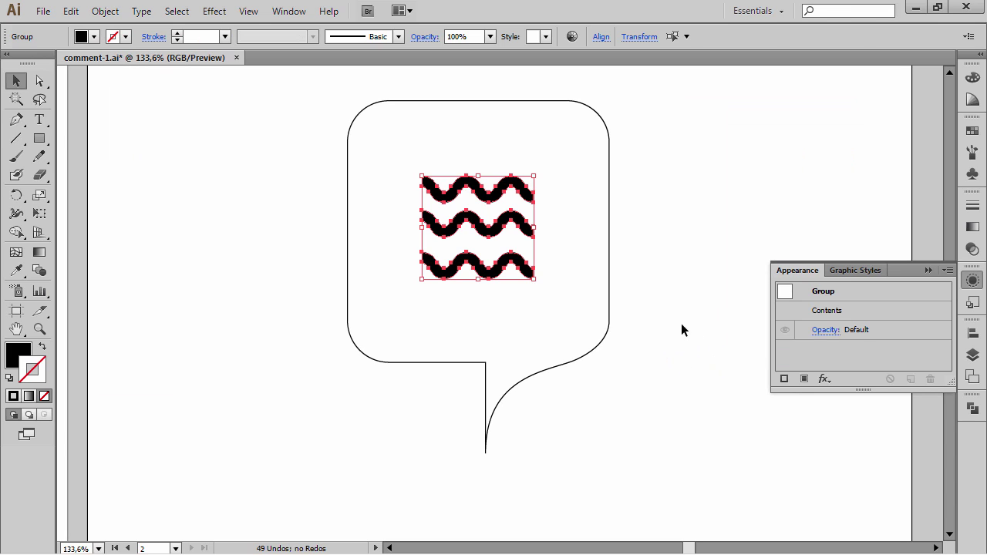
{"action": "left_click", "coordinate": [684, 215]}
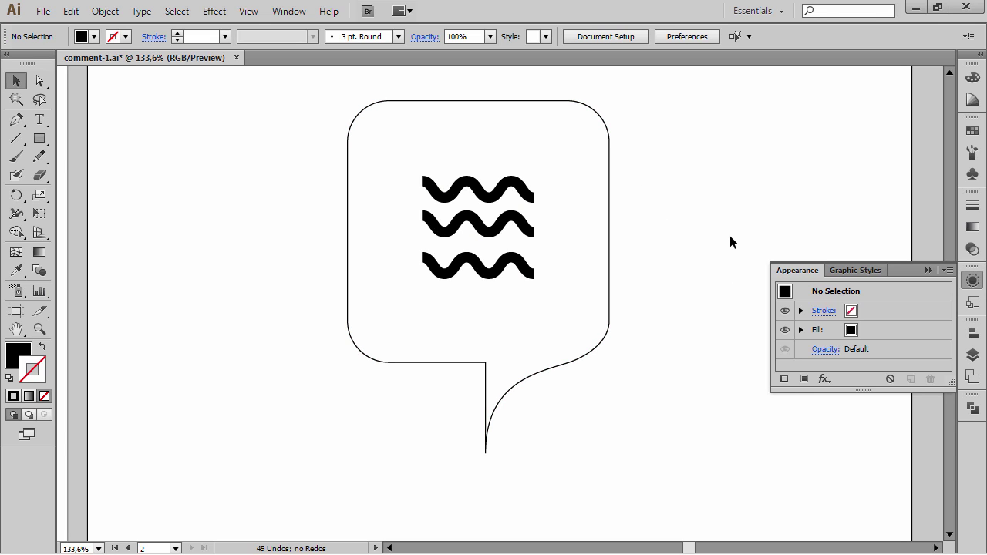
Space the three waves evenly with Vertical Distribute Center
{"action": "left_click", "coordinate": [481, 196]}
{"action": "left_click", "coordinate": [488, 274], "text": "shift"}
{"action": "left_click", "coordinate": [601, 37]}
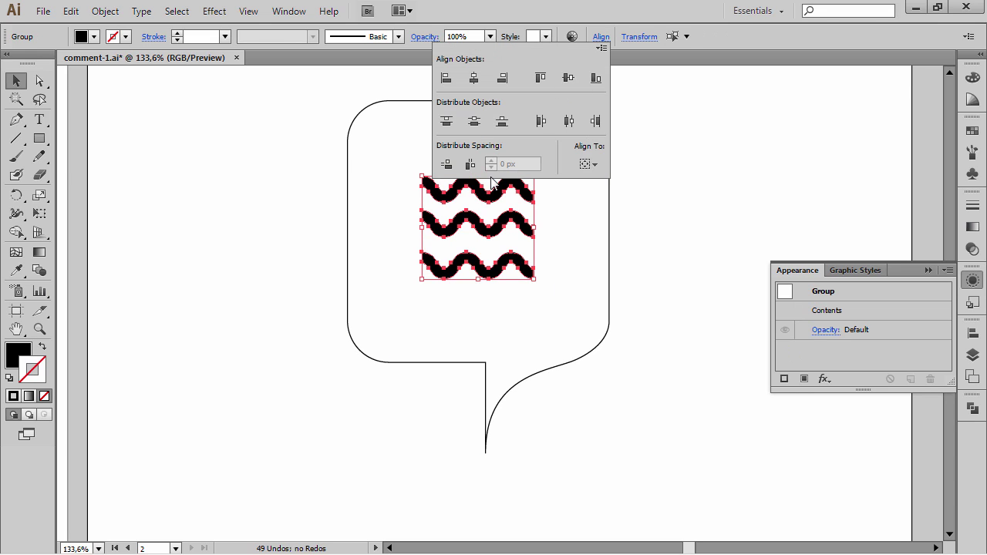
{"action": "left_click", "coordinate": [473, 120]}
{"action": "left_click", "coordinate": [728, 189]}
{"action": "left_click", "coordinate": [722, 189]}
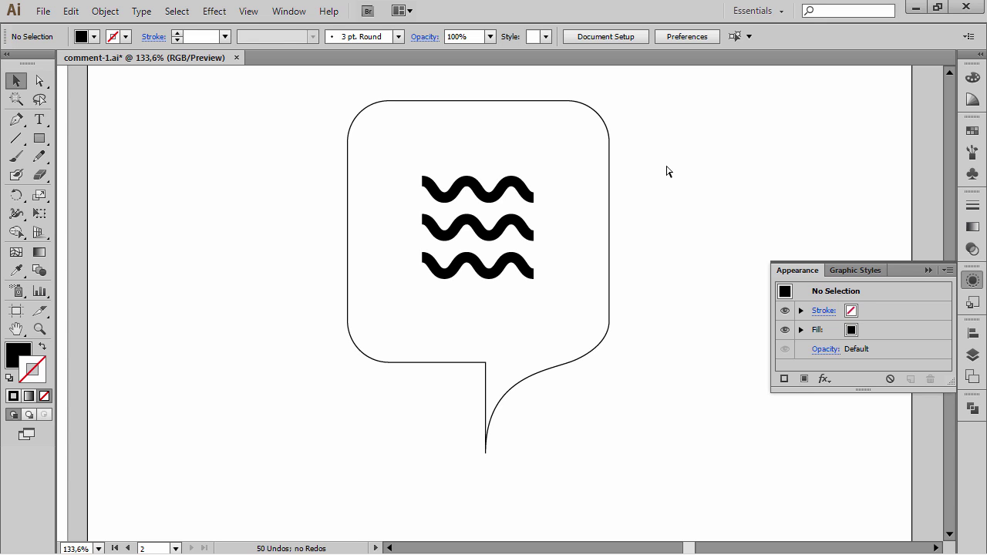
Draw a large black circle outward from the wave centre, nudged slightly down
{"action": "key", "text": "ctrl+minus"}
{"action": "key", "text": "ctrl+0"}
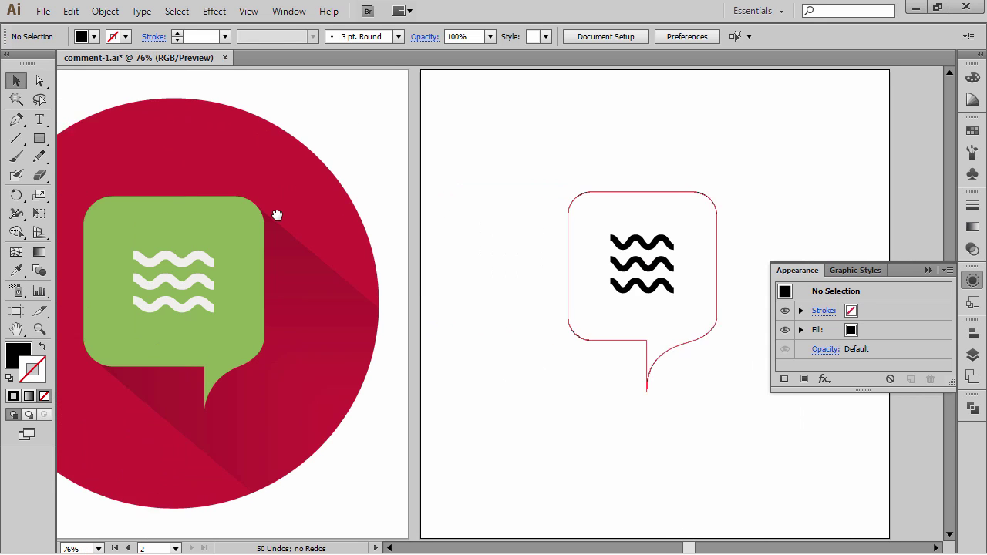
{"action": "left_click_drag", "start_coordinate": [519, 171], "coordinate": [623, 366]}
{"action": "left_click", "coordinate": [690, 260]}
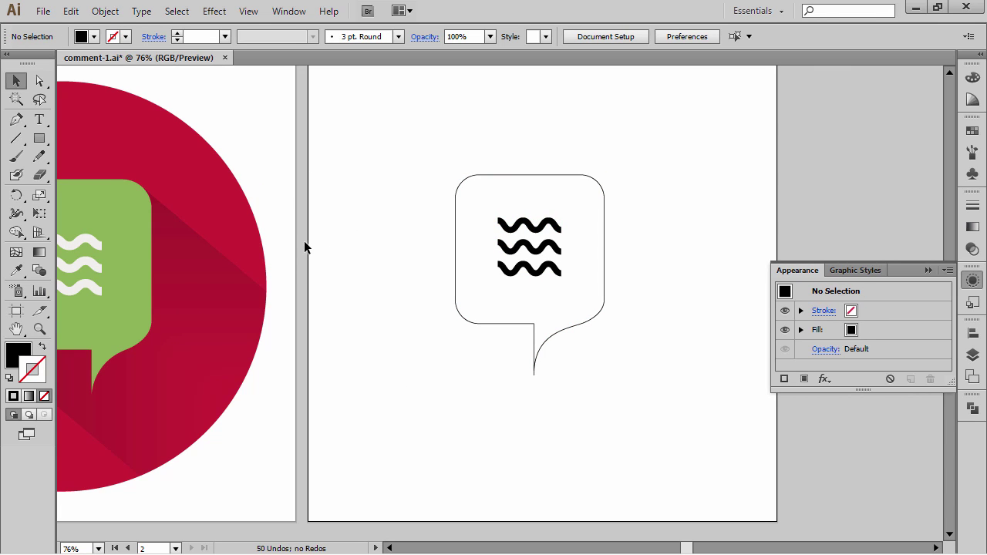
{"action": "key", "text": "l"}
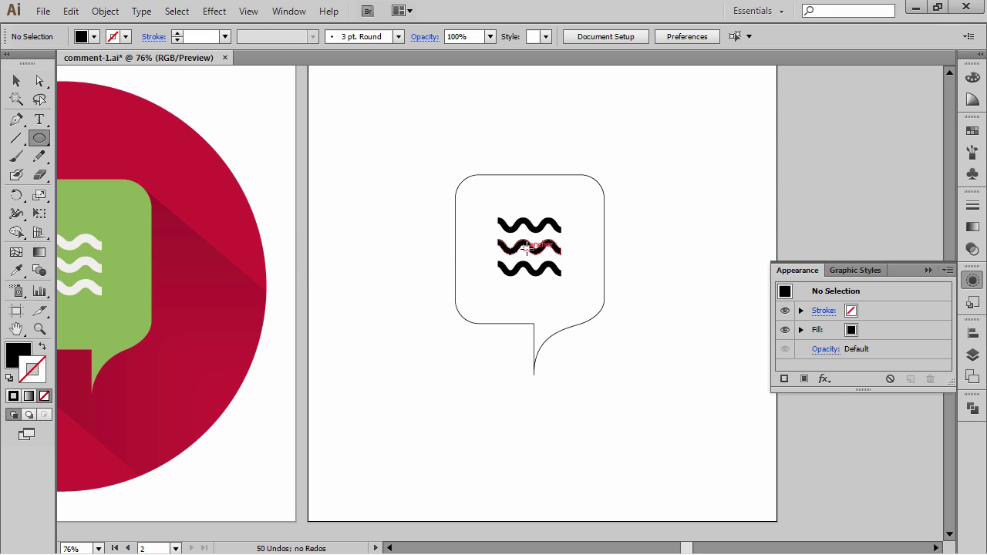
{"action": "left_click_drag", "start_coordinate": [529, 248], "coordinate": [718, 395]}
{"action": "key", "text": "shift+Down"}
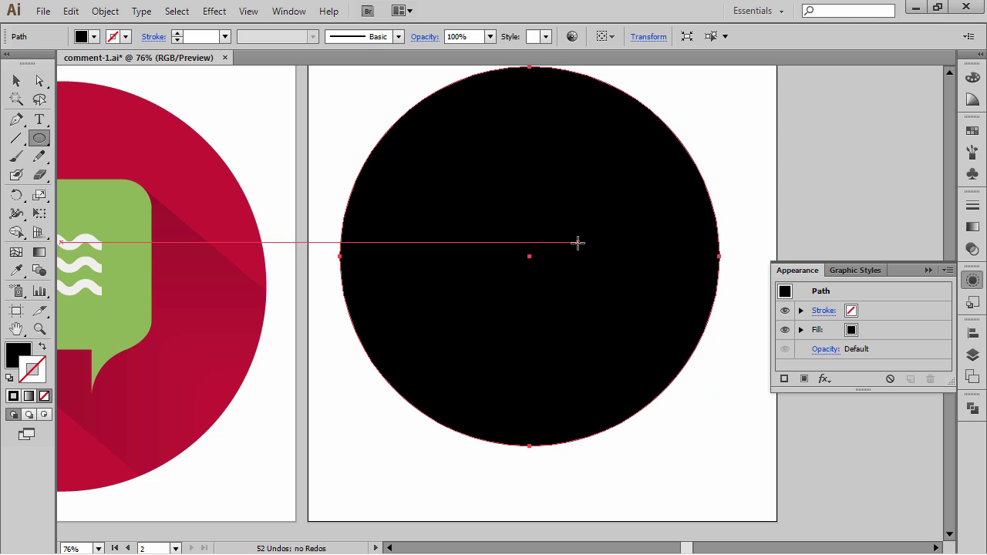
Send the black circle to the back, behind the speech bubble and waves
{"action": "left_click", "coordinate": [105, 11]}
{"action": "mouse_move", "coordinate": [116, 40]}
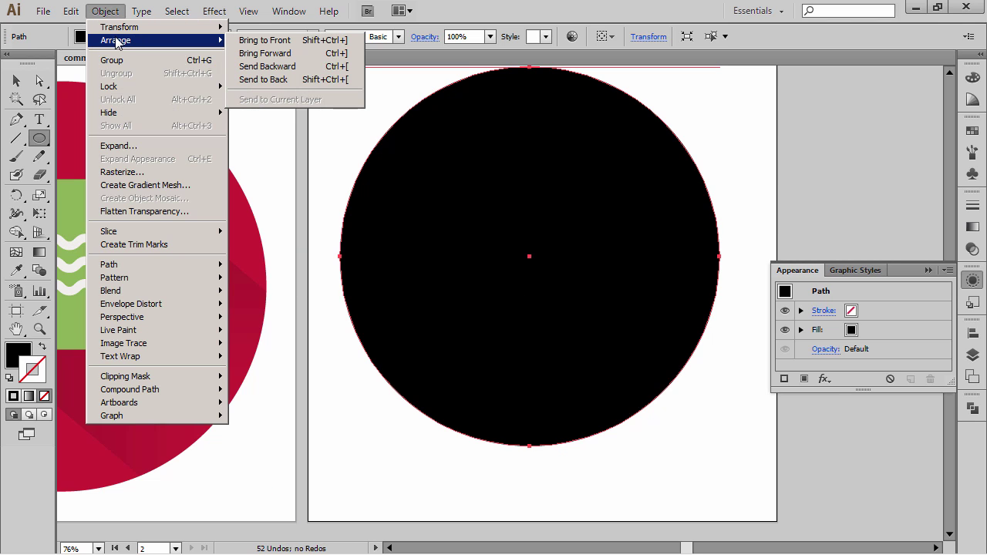
{"action": "left_click", "coordinate": [285, 79]}
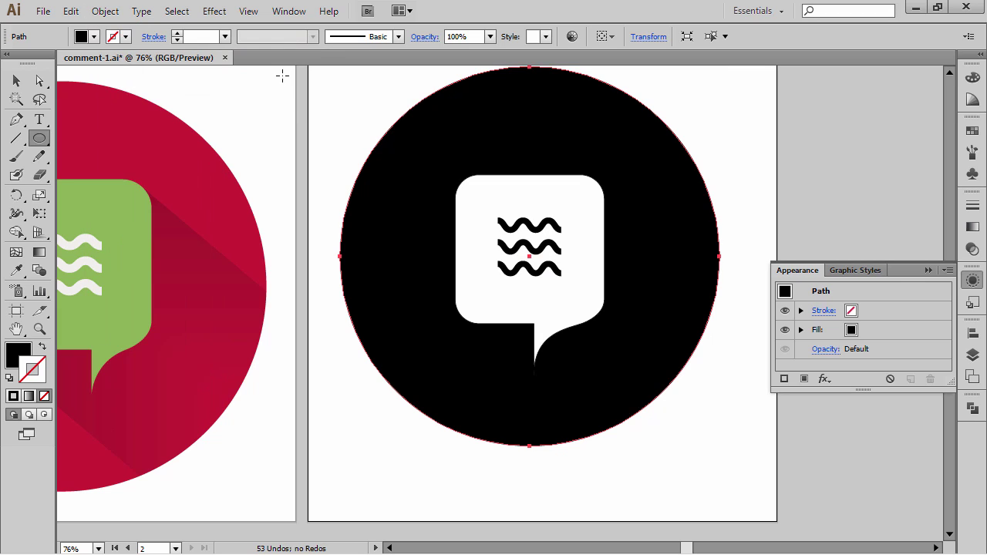
{"action": "left_click", "coordinate": [796, 148], "text": "ctrl"}
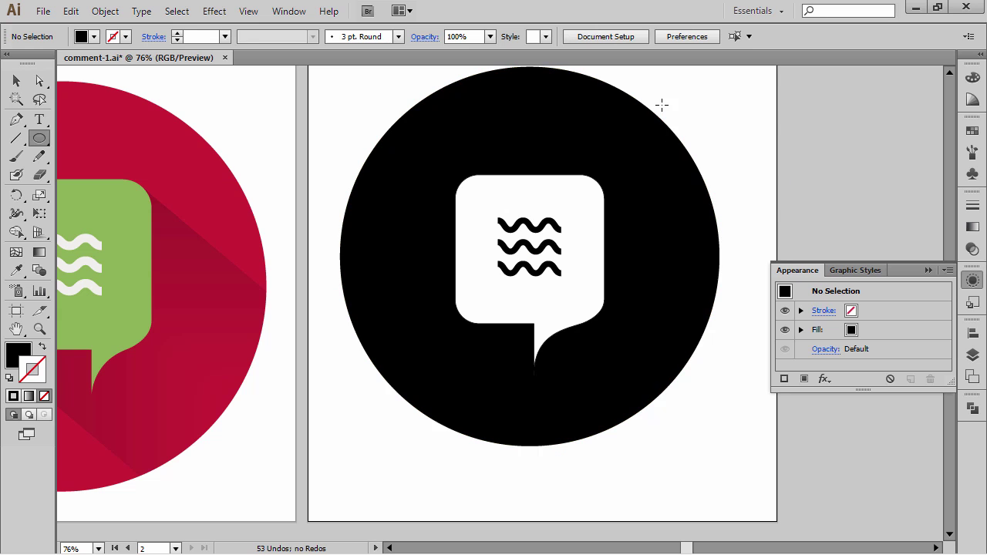
Move the circle, bubble and waves together slightly lower, then reselect the circle
{"action": "left_click_drag", "start_coordinate": [690, 470], "coordinate": [429, 209]}
{"action": "left_click_drag", "start_coordinate": [539, 138], "coordinate": [550, 177]}
{"action": "left_click", "coordinate": [825, 132], "text": "ctrl"}
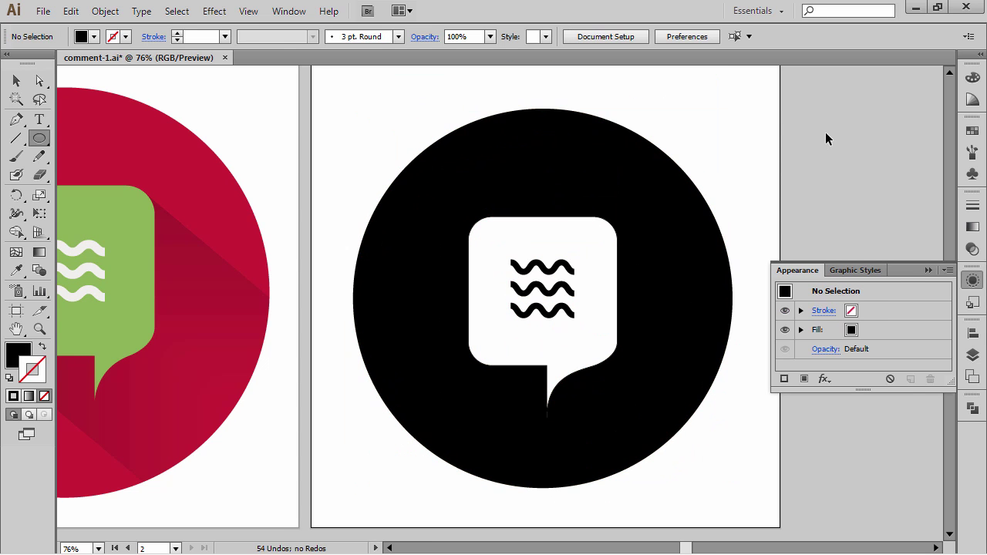
{"action": "left_click", "coordinate": [501, 122], "text": "ctrl"}
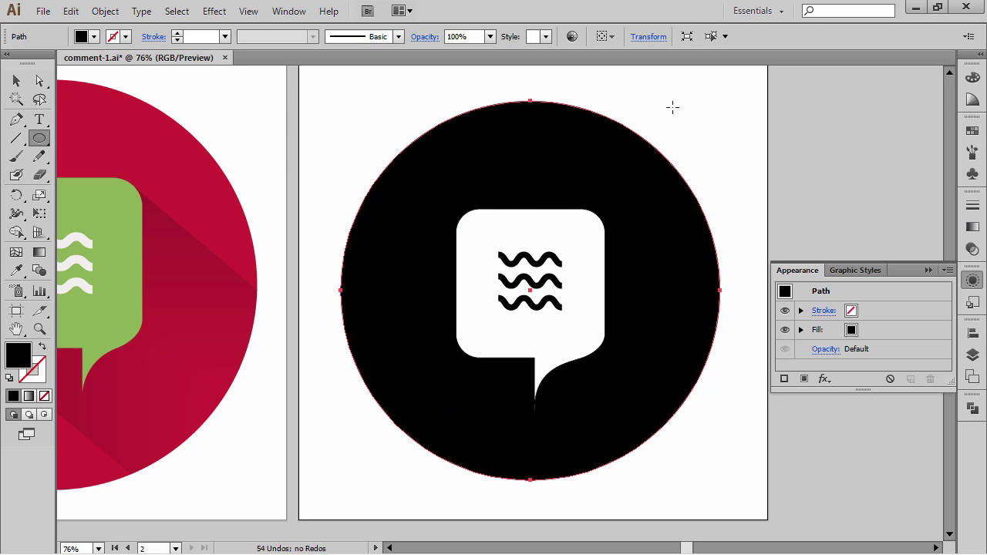
Fill the circle crimson and the speech bubble green, removing the bubble's outline
{"action": "left_click", "coordinate": [973, 129]}
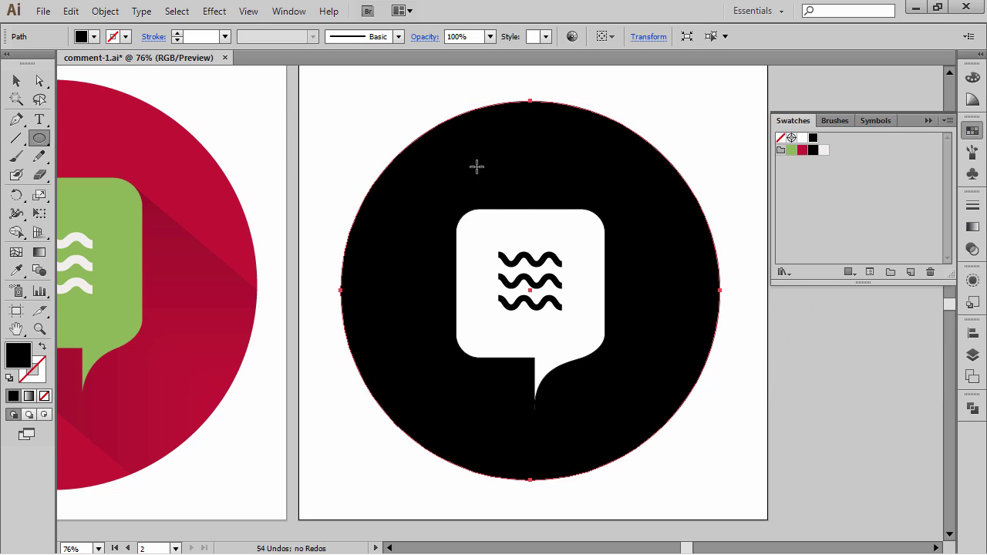
{"action": "left_click", "coordinate": [803, 151]}
{"action": "left_click", "coordinate": [672, 101], "text": "ctrl"}
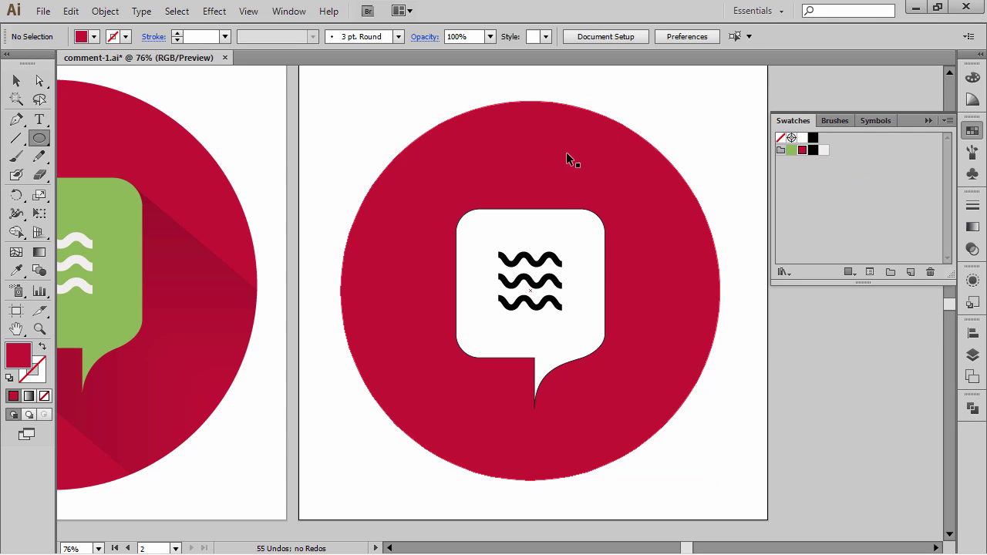
{"action": "left_click", "coordinate": [564, 224], "text": "ctrl"}
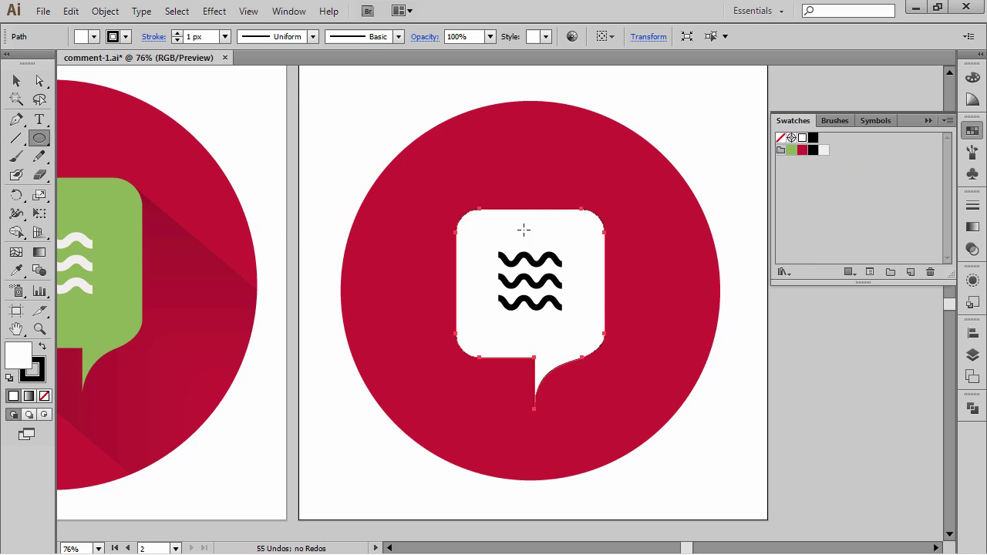
{"action": "left_click", "coordinate": [792, 150]}
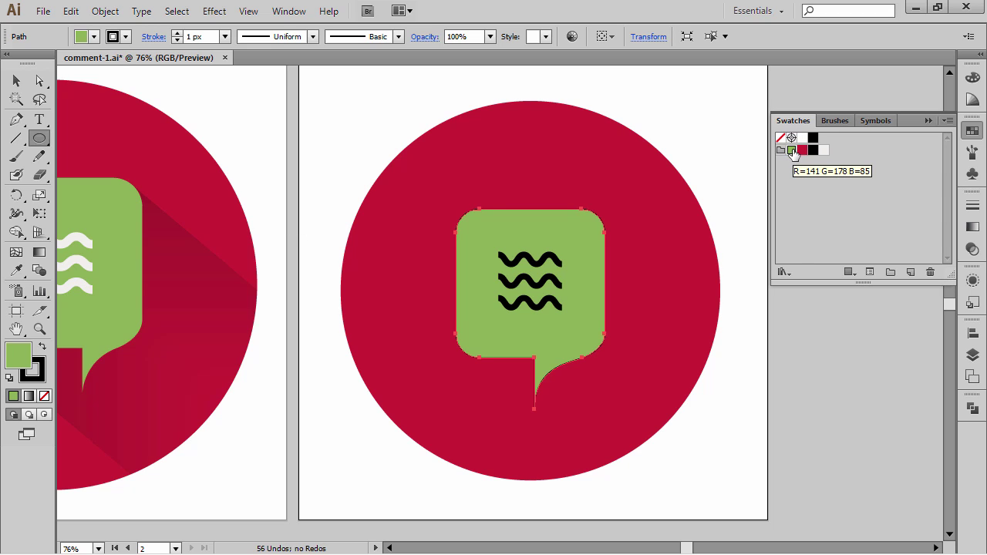
{"action": "key", "text": "x"}
{"action": "key", "text": "slash"}
{"action": "key", "text": "ctrl+shift+a"}
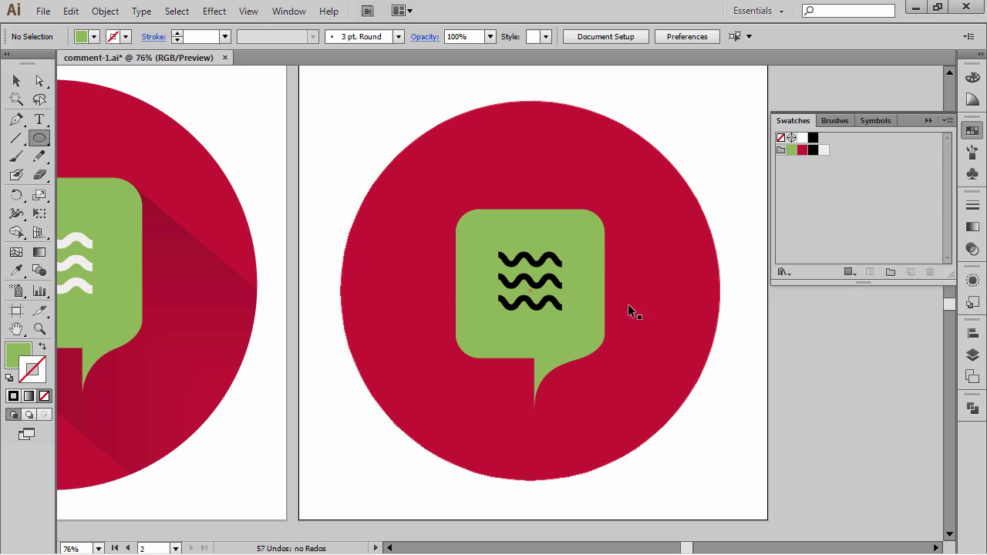
Fill the group of three wavy lines white and frame both icons in view
{"action": "left_click", "coordinate": [550, 259], "text": "ctrl"}
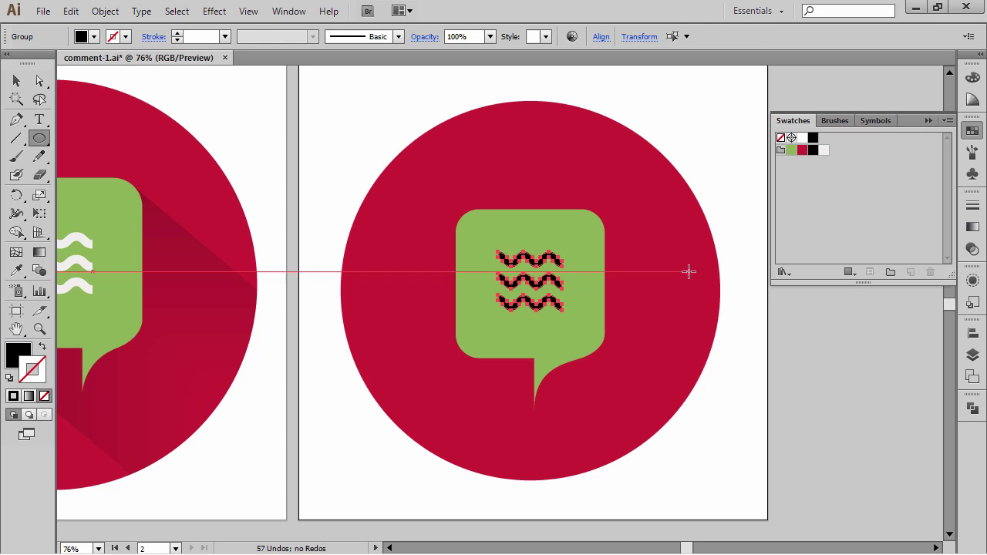
{"action": "key", "text": "x"}
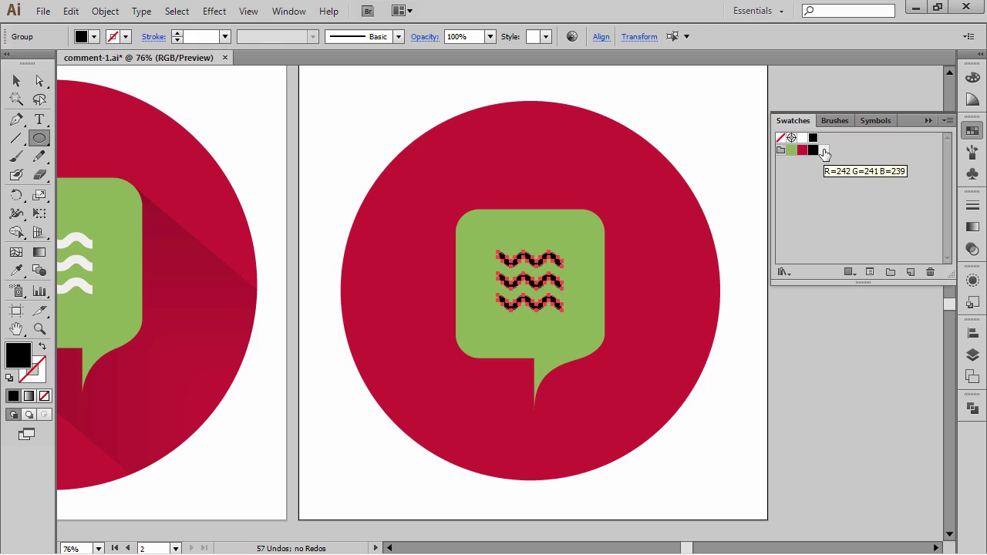
{"action": "left_click", "coordinate": [824, 151]}
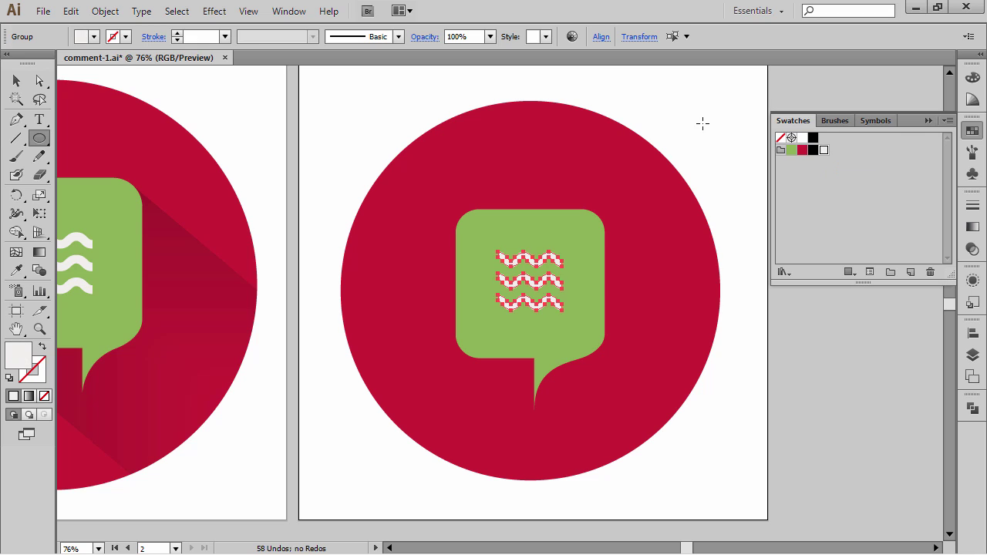
{"action": "left_click", "coordinate": [688, 112]}
{"action": "left_click_drag", "start_coordinate": [658, 121], "coordinate": [591, 106]}
{"action": "left_click_drag", "start_coordinate": [348, 163], "coordinate": [547, 132]}
{"action": "left_click", "coordinate": [929, 121]}
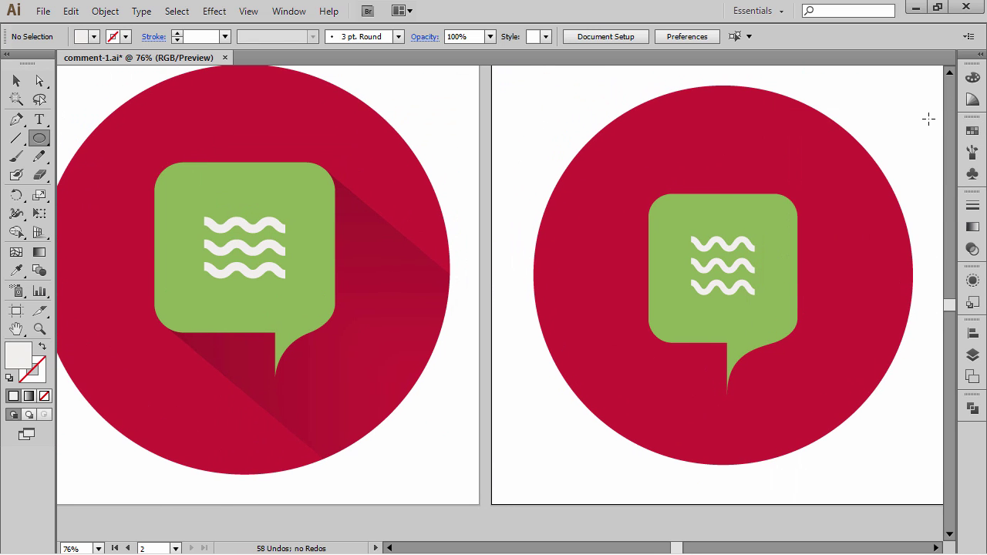
{"action": "left_click_drag", "start_coordinate": [437, 128], "coordinate": [440, 147]}
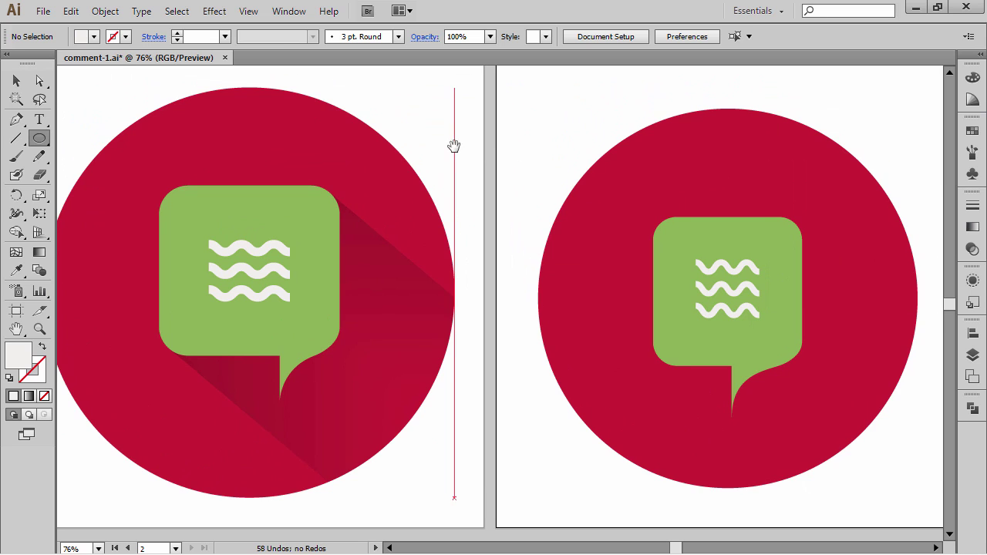
Copy the green speech bubble and Paste in Back at the same position
{"action": "left_click_drag", "start_coordinate": [668, 124], "coordinate": [389, 112]}
{"action": "left_click_drag", "start_coordinate": [777, 338], "coordinate": [782, 309]}
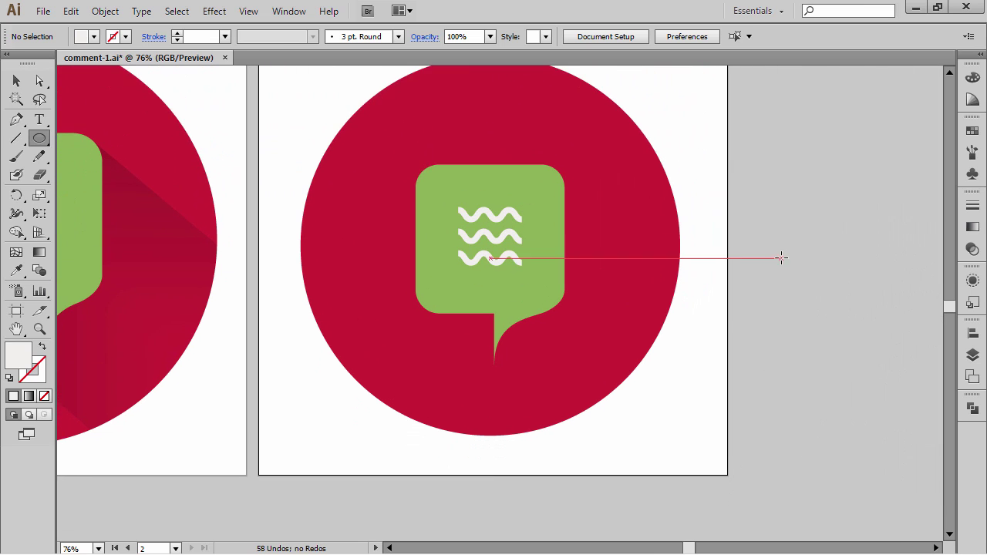
{"action": "left_click", "coordinate": [556, 184], "text": "ctrl"}
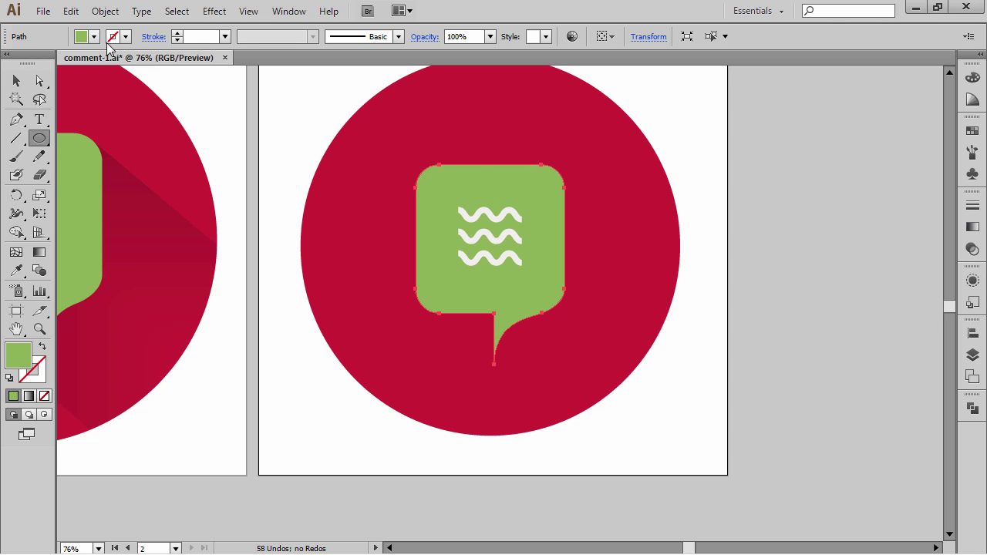
{"action": "left_click", "coordinate": [104, 11]}
{"action": "mouse_move", "coordinate": [70, 11]}
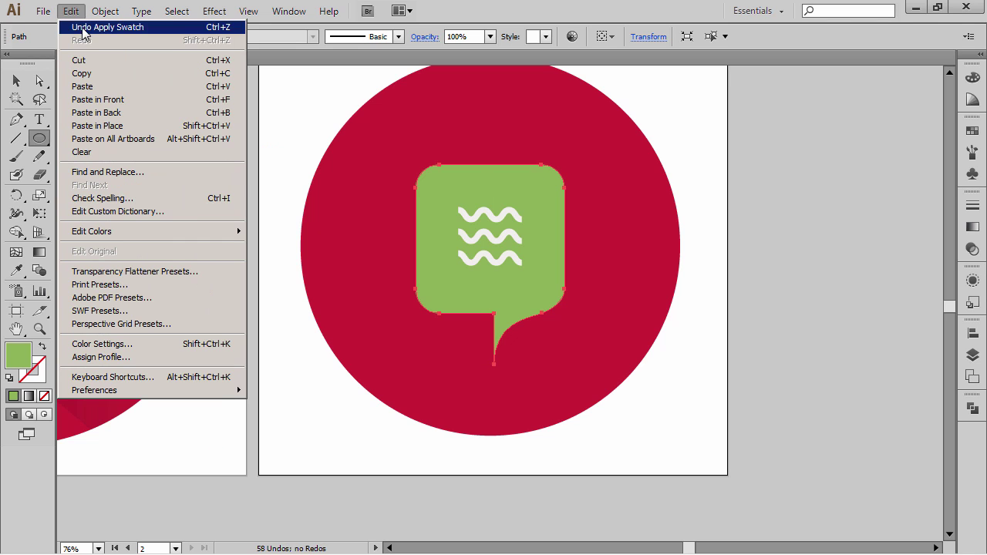
{"action": "left_click", "coordinate": [93, 72]}
{"action": "left_click", "coordinate": [71, 12]}
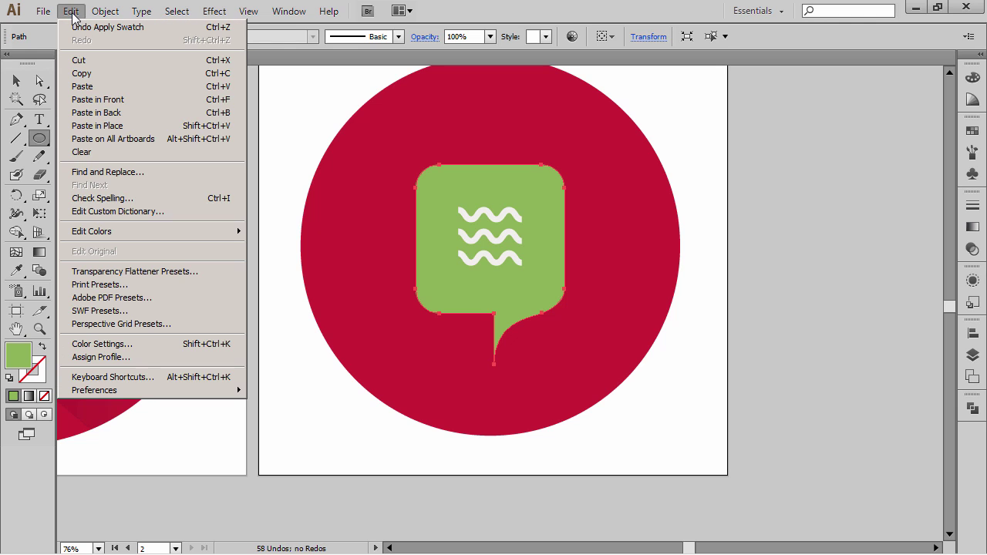
{"action": "left_click", "coordinate": [105, 116]}
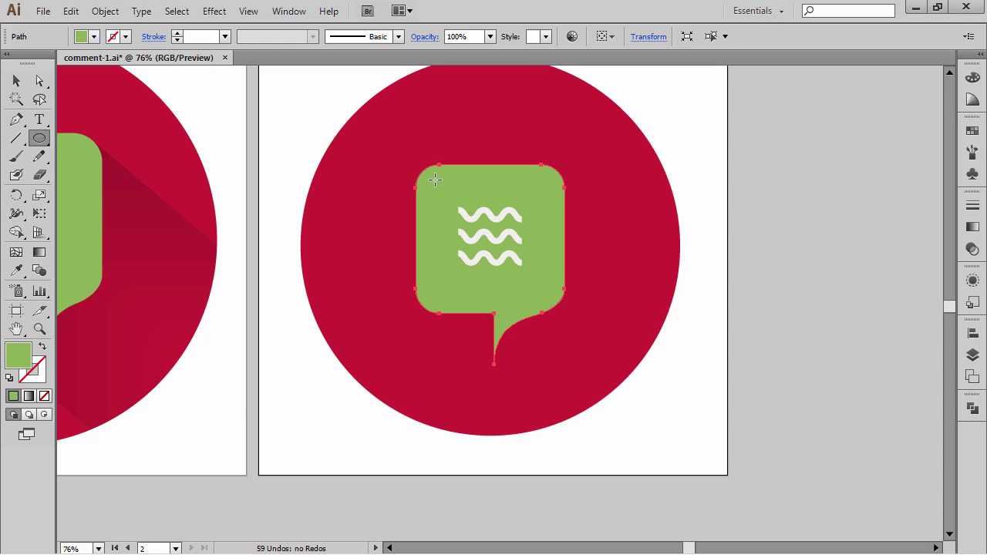
Trial-drag a bubble copy aside, undo the move, and reselect the speech bubble
{"action": "left_click", "coordinate": [770, 168], "text": "ctrl"}
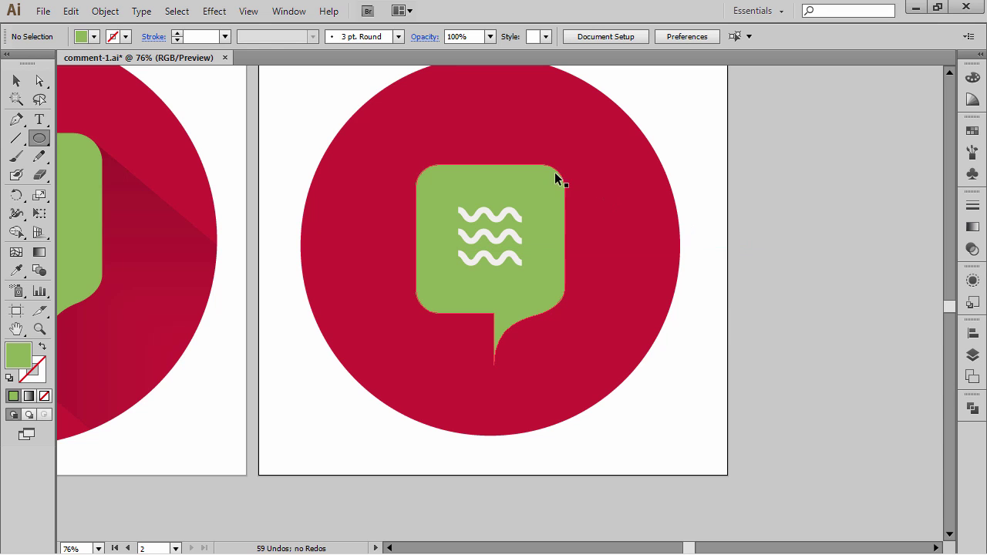
{"action": "left_click_drag", "start_coordinate": [544, 189], "coordinate": [674, 182]}
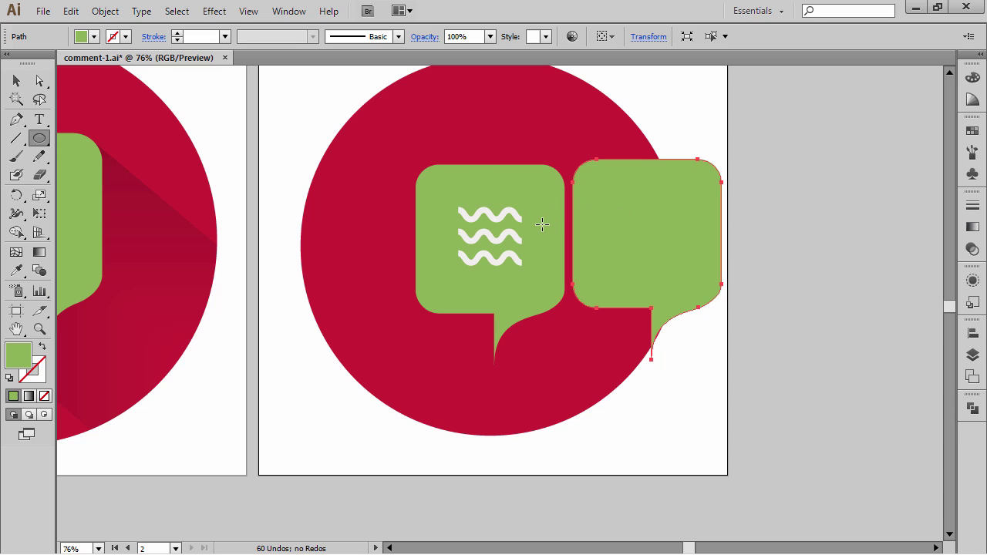
{"action": "key", "text": "ctrl+z"}
{"action": "left_click", "coordinate": [784, 195], "text": "ctrl"}
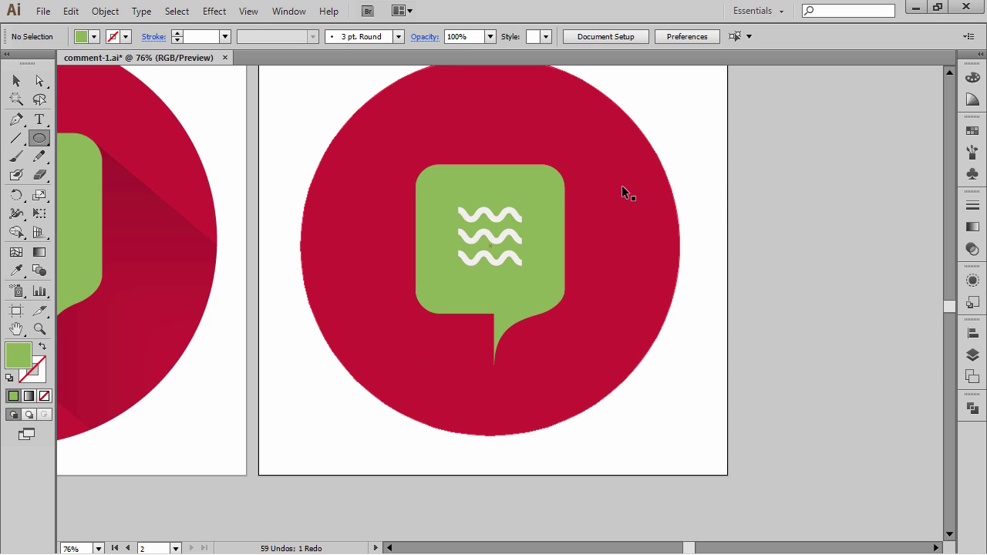
{"action": "left_click", "coordinate": [541, 183], "text": "ctrl"}
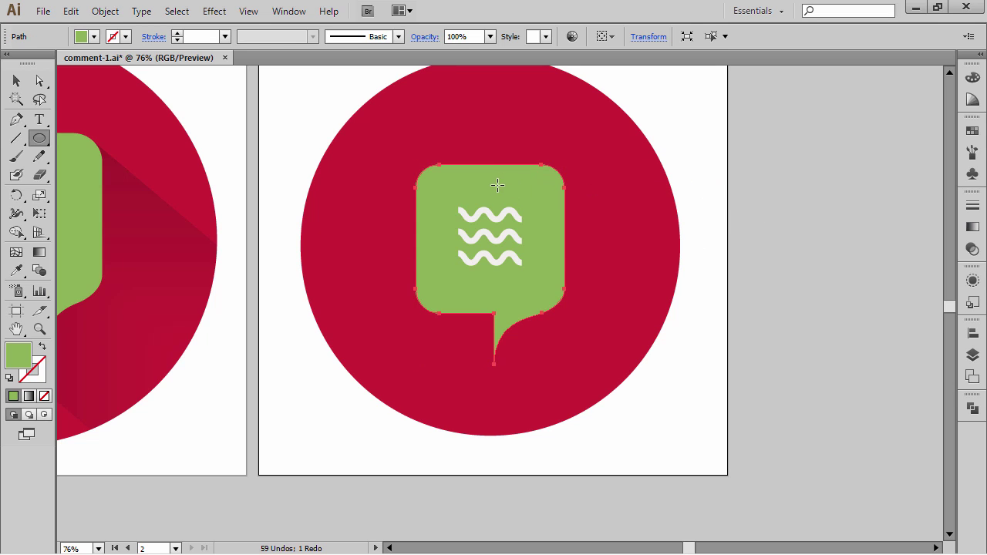
Lock the selected speech bubble with Object > Lock > Selection
{"action": "left_click", "coordinate": [114, 13]}
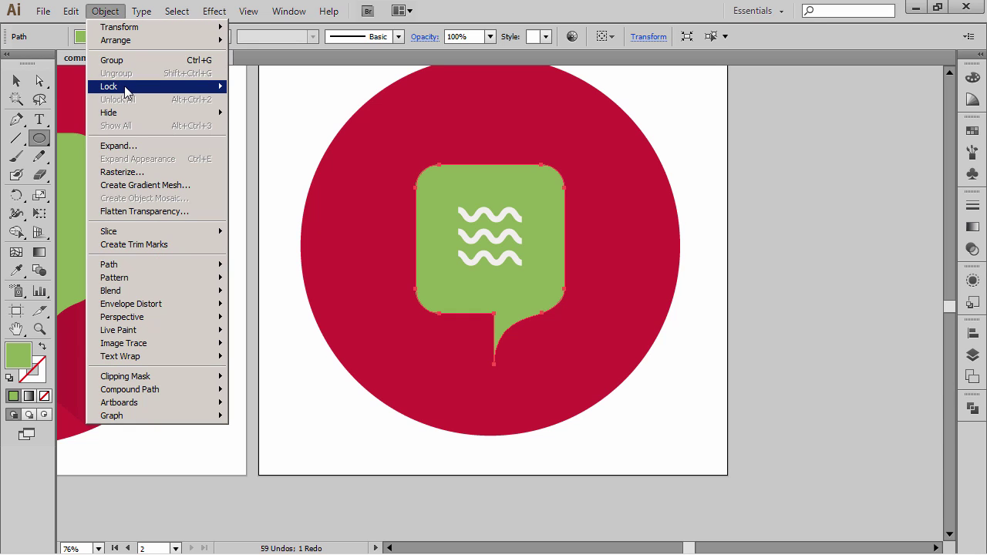
{"action": "mouse_move", "coordinate": [126, 88]}
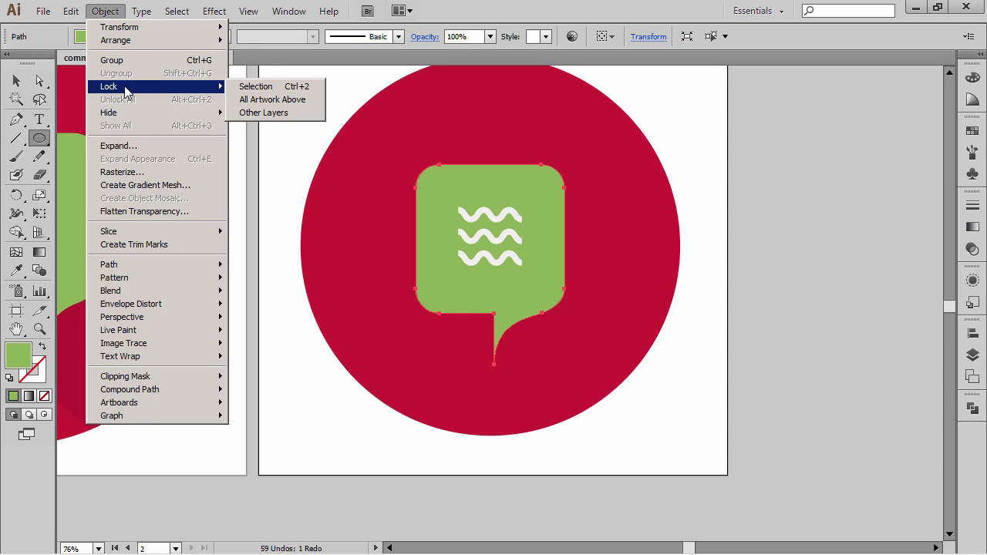
{"action": "left_click", "coordinate": [305, 91]}
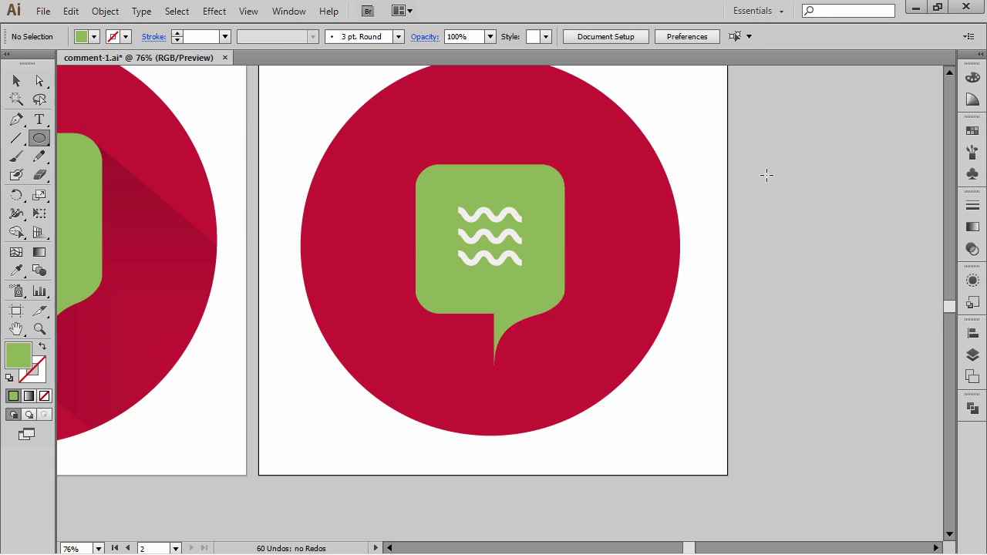
Duplicate the green bubble down-right, past the artboard's lower-right corner
{"action": "scroll", "coordinate": [774, 147], "scroll_direction": "up", "scroll_amount": 2}
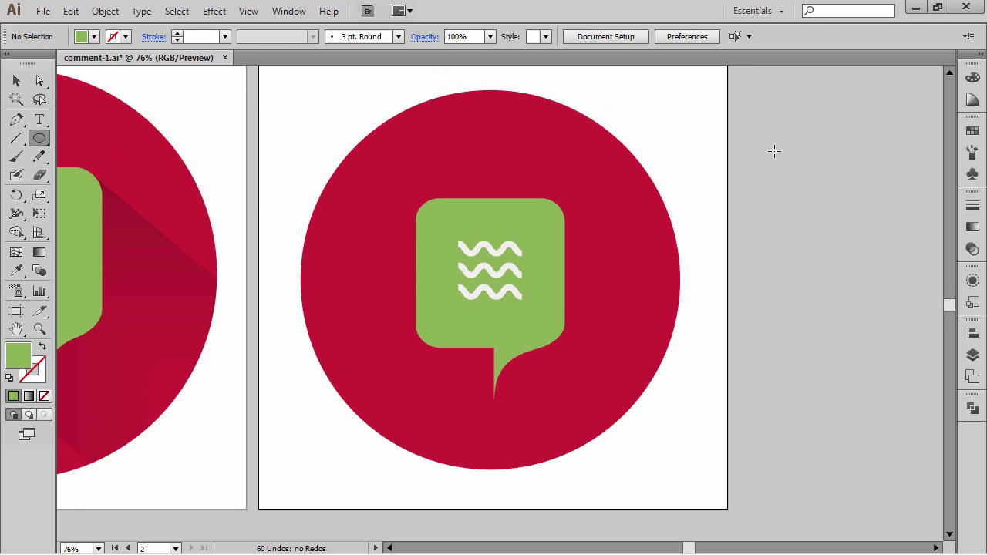
{"action": "left_click_drag", "start_coordinate": [511, 220], "coordinate": [805, 196]}
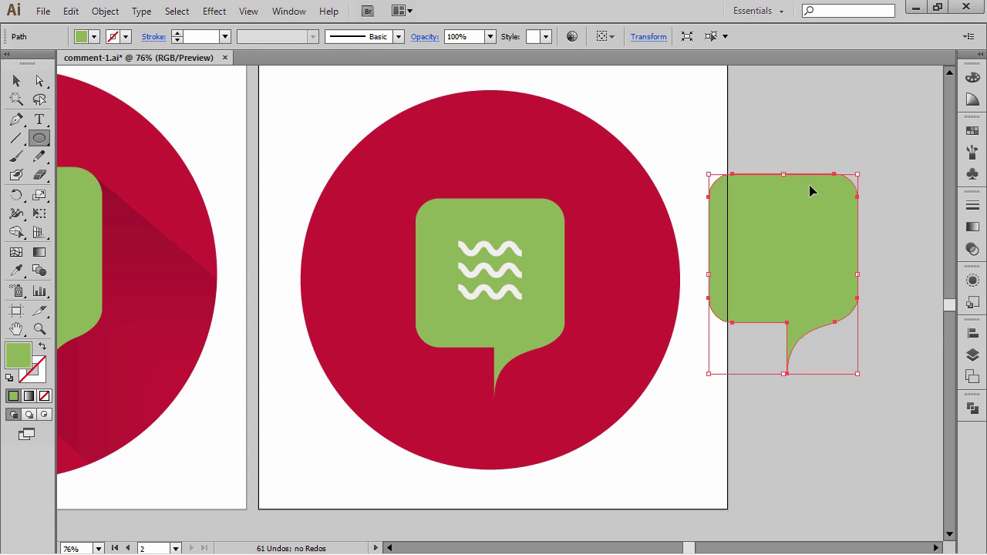
{"action": "key", "text": "ctrl+z"}
{"action": "scroll", "coordinate": [638, 234], "scroll_direction": "down", "scroll_amount": 4}
{"action": "left_click", "coordinate": [471, 141]}
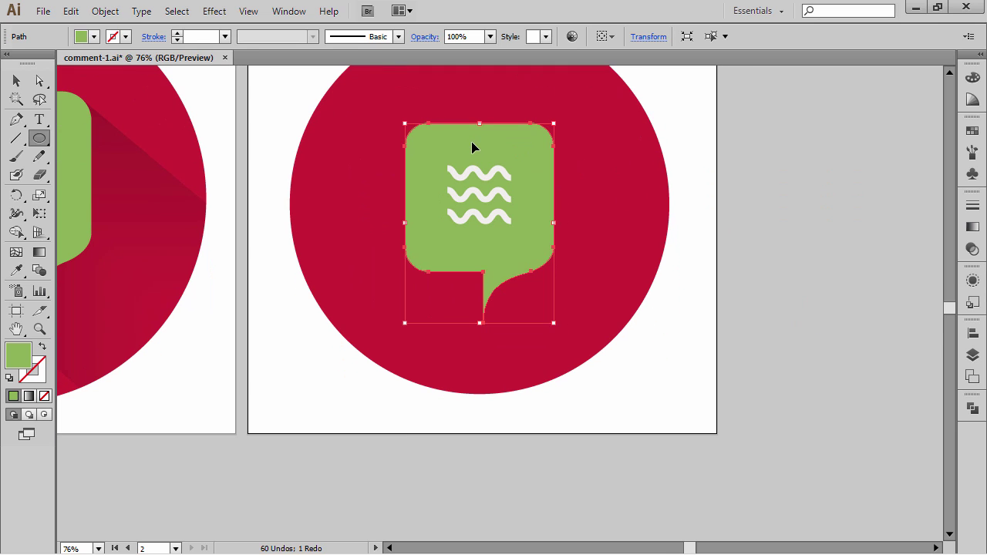
{"action": "left_click_drag", "start_coordinate": [461, 148], "coordinate": [676, 353]}
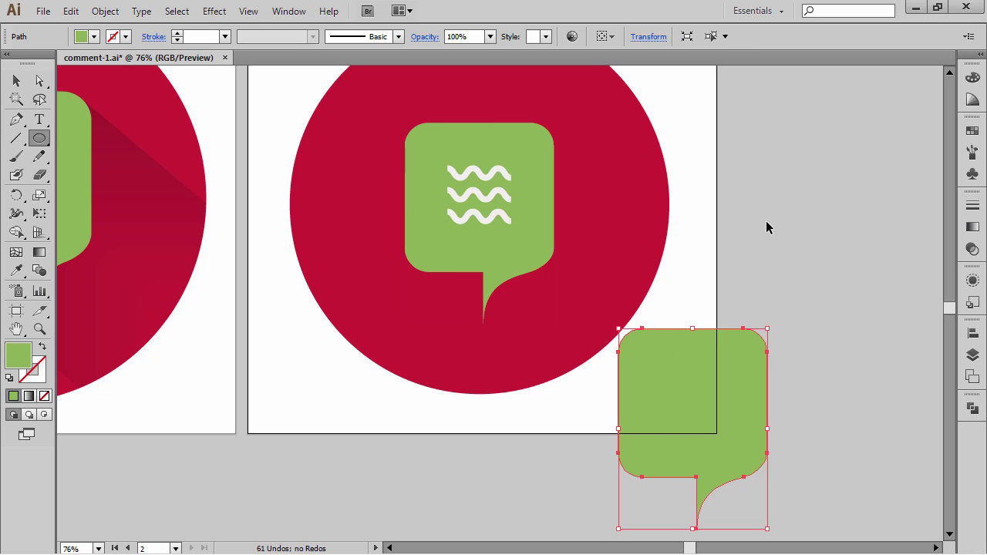
Fill the back bubble copy and the lower-right copy black, undoing a stray move
{"action": "left_click", "coordinate": [506, 131]}
{"action": "left_click", "coordinate": [726, 343], "text": "shift"}
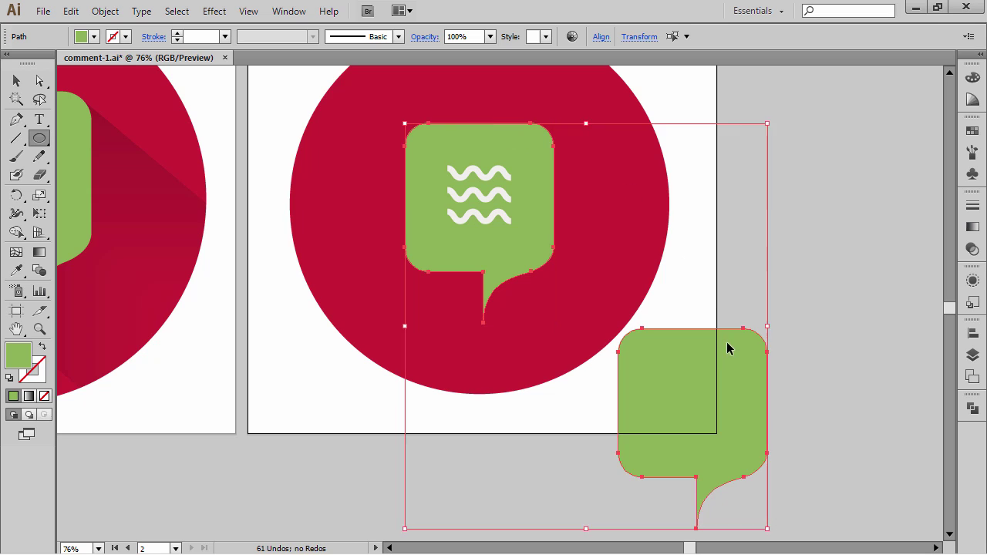
{"action": "left_click", "coordinate": [973, 132]}
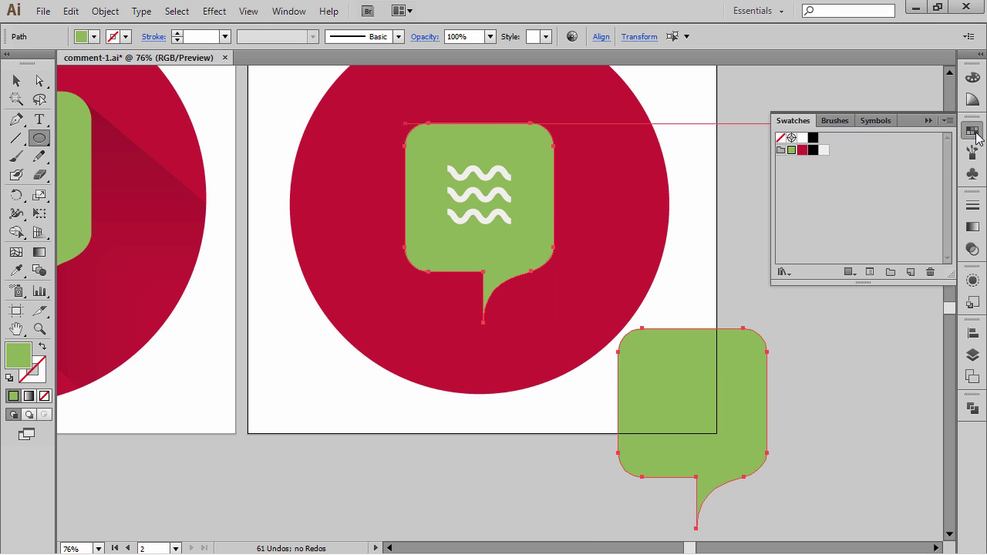
{"action": "left_click", "coordinate": [813, 138]}
{"action": "left_click", "coordinate": [720, 176]}
{"action": "left_click_drag", "start_coordinate": [522, 147], "coordinate": [671, 137]}
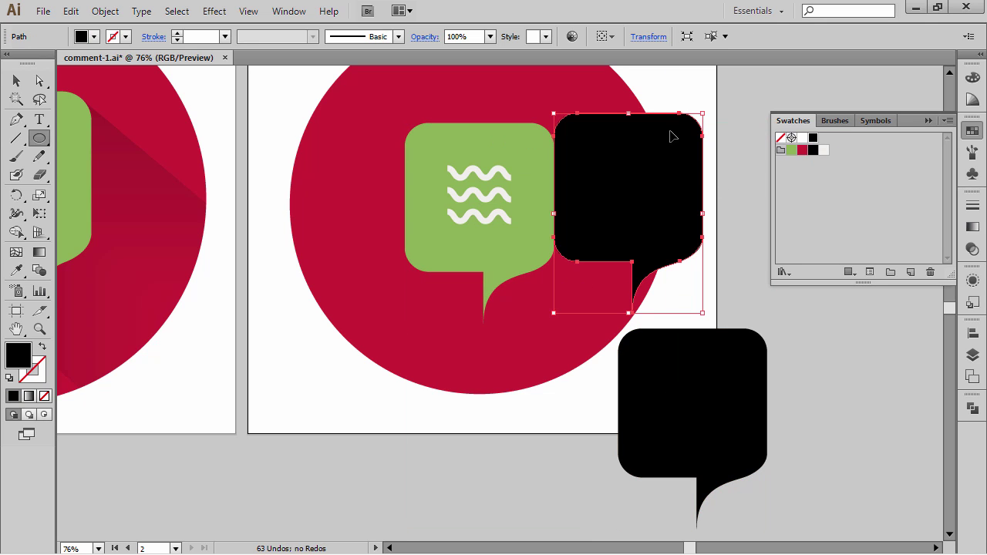
{"action": "key", "text": "ctrl+z"}
Reselect the lower-right black bubble after briefly trying the green bubble as key object
{"action": "left_click", "coordinate": [710, 375]}
{"action": "left_click", "coordinate": [839, 370]}
{"action": "left_click", "coordinate": [705, 325]}
{"action": "left_click", "coordinate": [524, 137], "text": "shift"}
{"action": "left_click", "coordinate": [524, 137]}
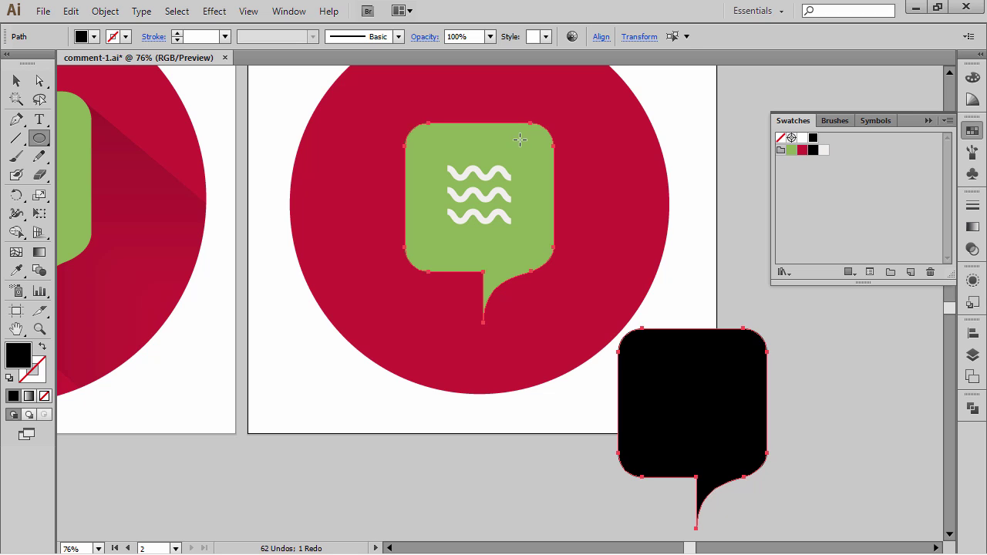
{"action": "left_click", "coordinate": [512, 147]}
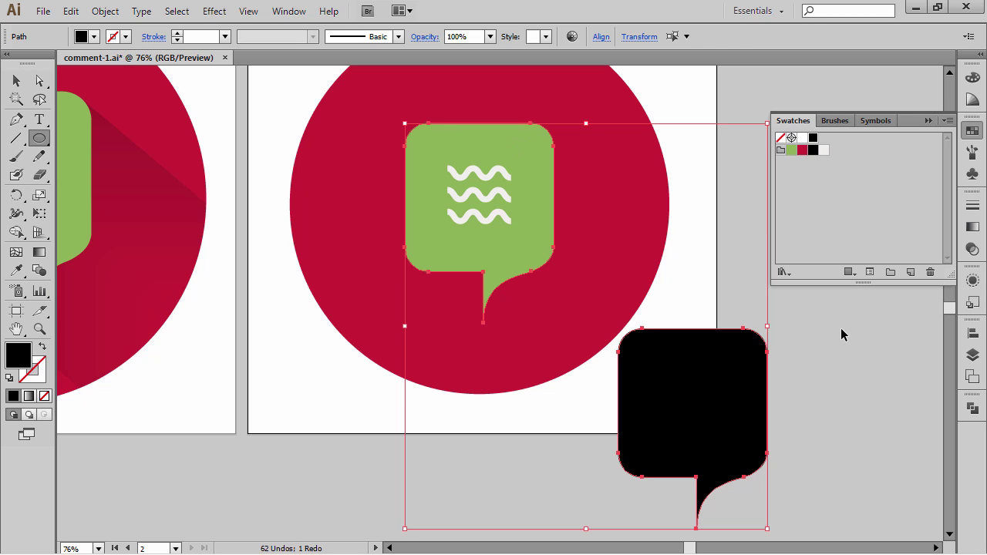
{"action": "left_click", "coordinate": [840, 328]}
{"action": "left_click", "coordinate": [742, 365], "text": "ctrl"}
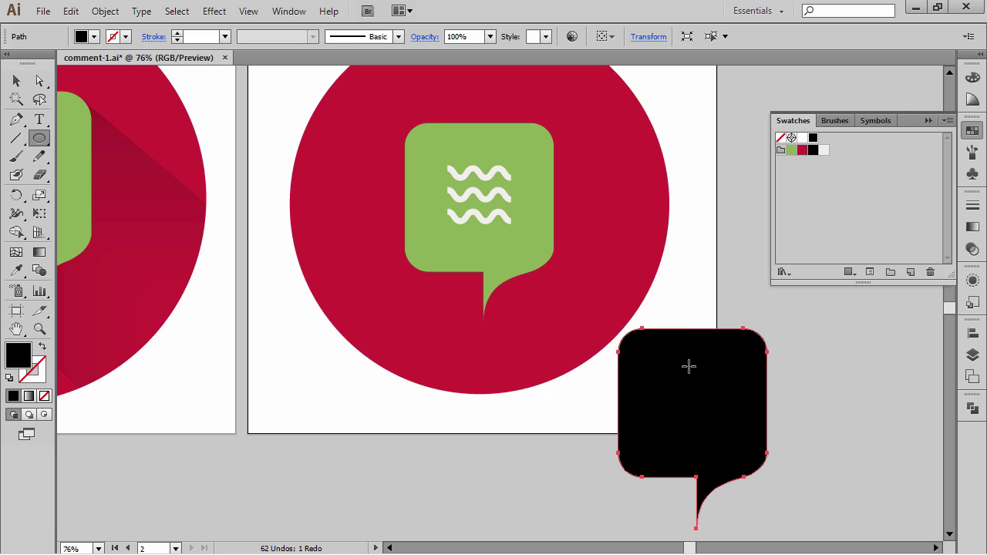
{"action": "left_click", "coordinate": [972, 250]}
Set the black bubble copy's opacity to 0% and add the green bubble to the selection
{"action": "left_click", "coordinate": [945, 214]}
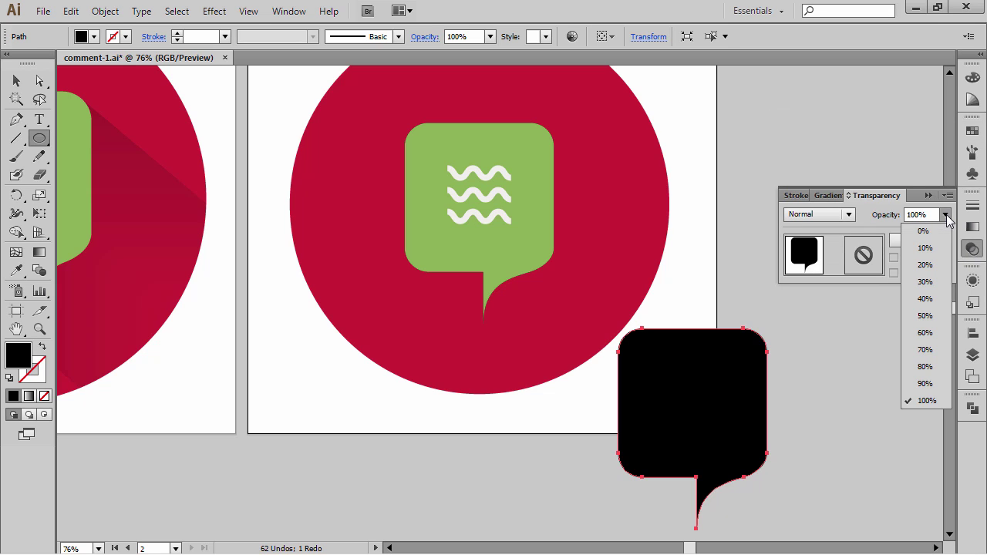
{"action": "left_click", "coordinate": [937, 229]}
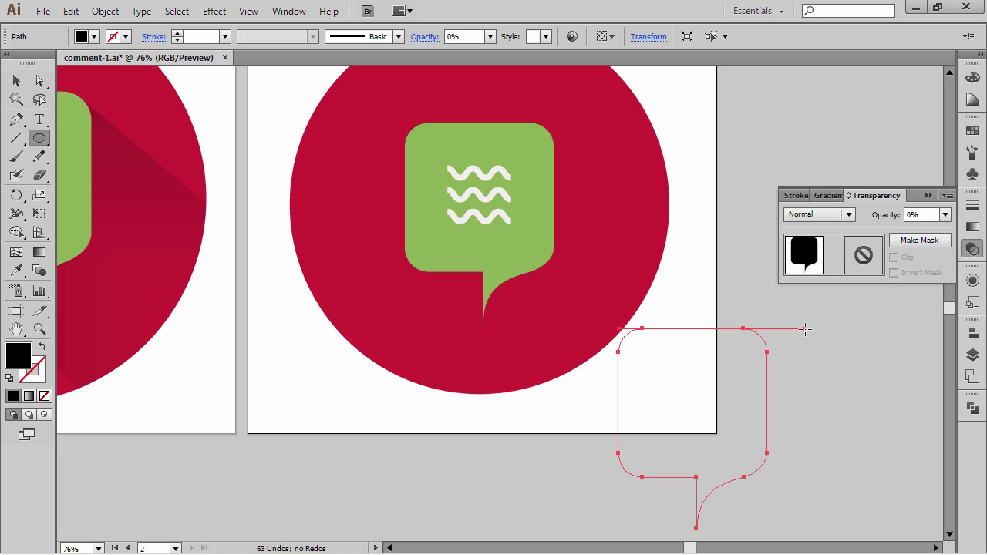
{"action": "key", "text": "ctrl"}
{"action": "left_click", "coordinate": [520, 154], "text": "ctrl+shift"}
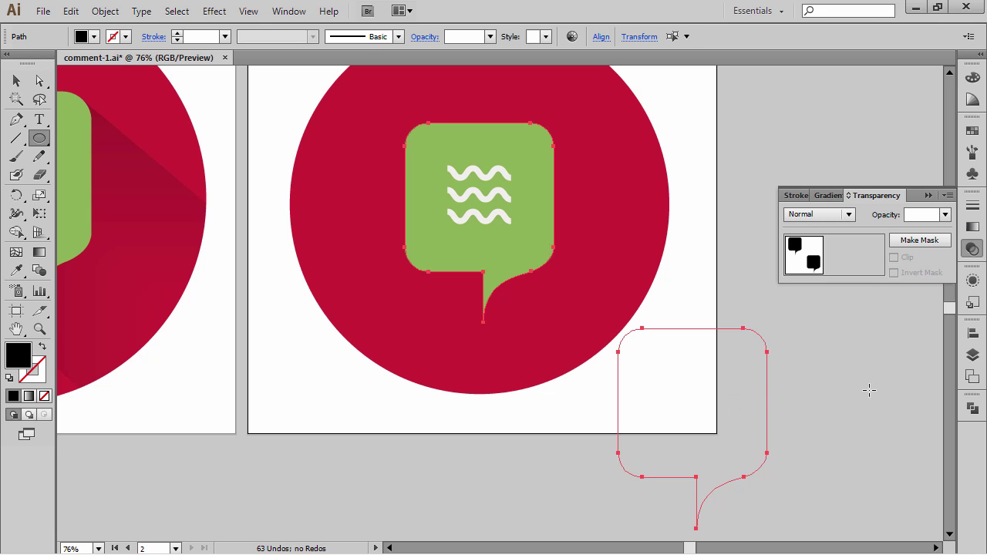
Change Blend Options spacing from specified steps to Smooth Color
{"action": "left_click", "coordinate": [116, 13]}
{"action": "mouse_move", "coordinate": [218, 290]}
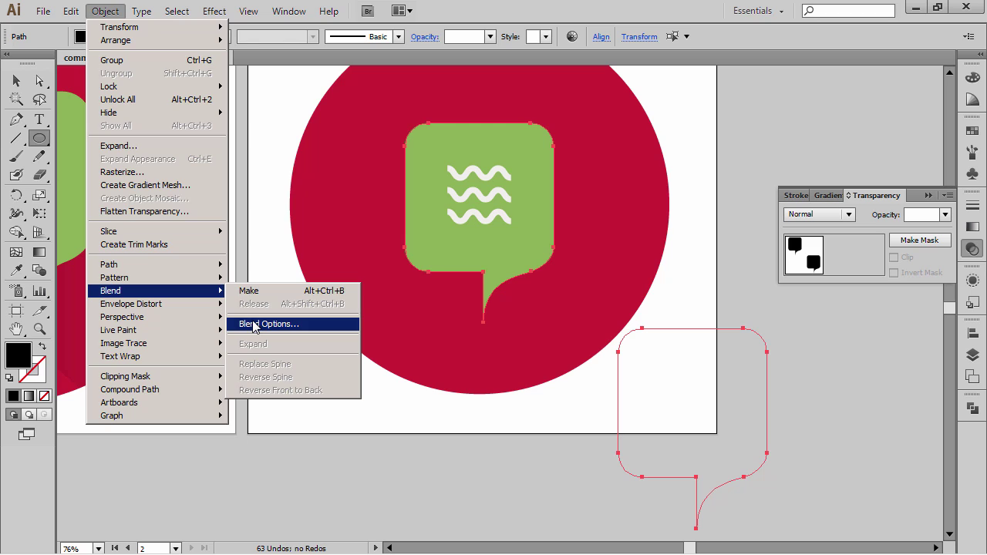
{"action": "left_click", "coordinate": [254, 325]}
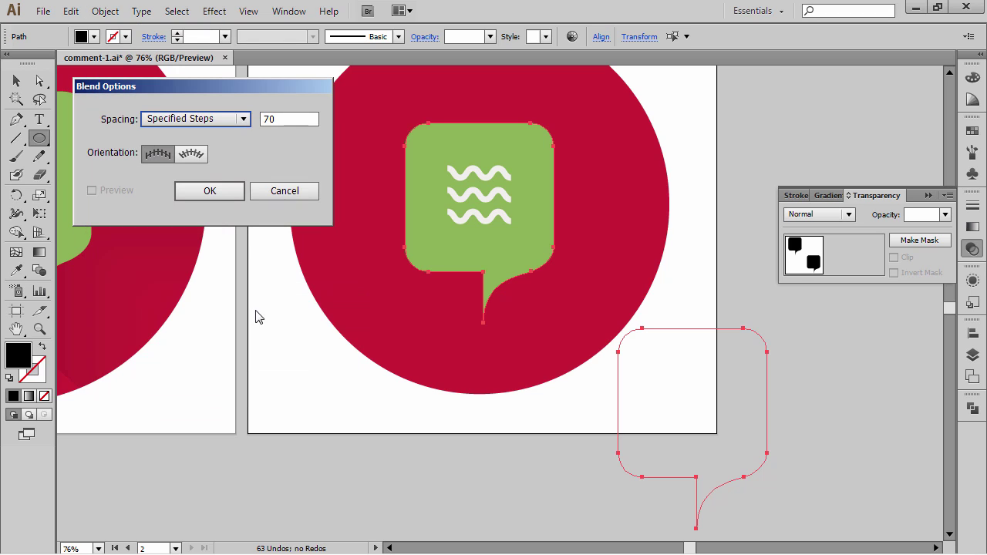
{"action": "left_click", "coordinate": [244, 120]}
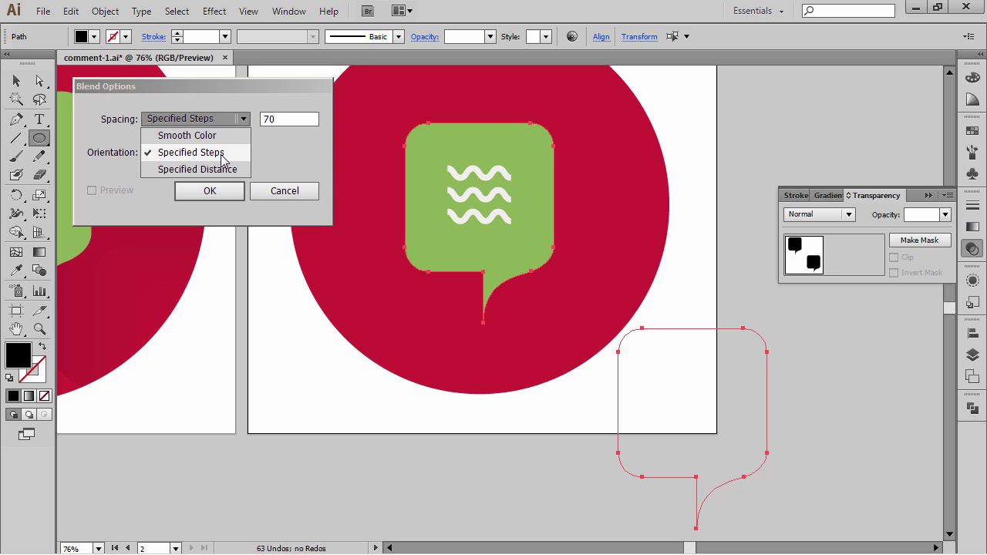
{"action": "left_click", "coordinate": [212, 136]}
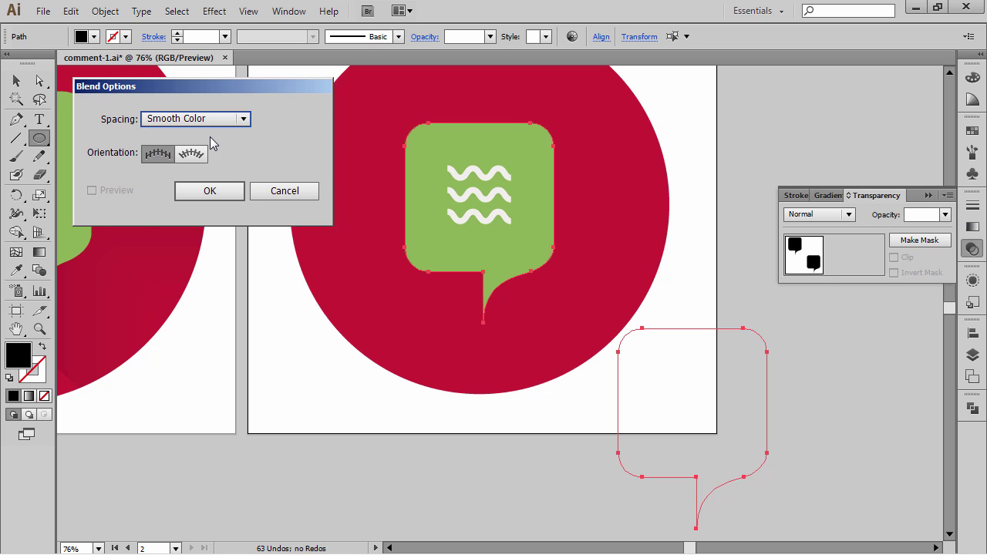
{"action": "left_click", "coordinate": [218, 193]}
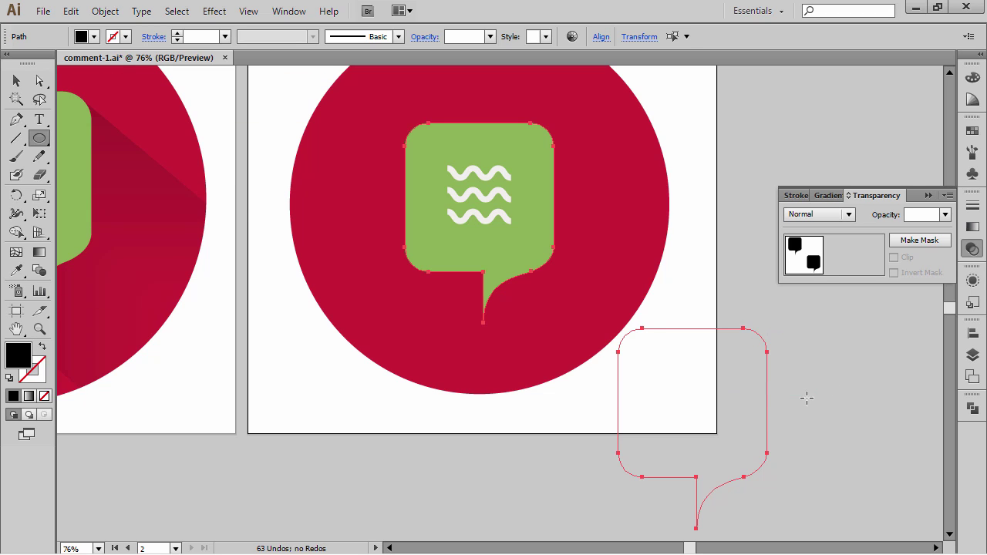
In Layers, select both the green bubble and its transparent copy
{"action": "left_click", "coordinate": [971, 353]}
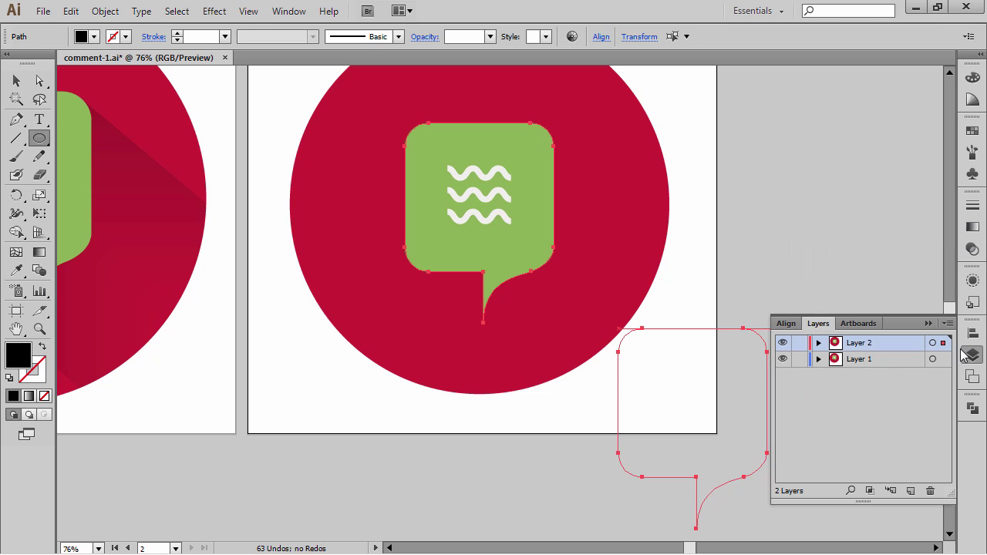
{"action": "left_click", "coordinate": [819, 344]}
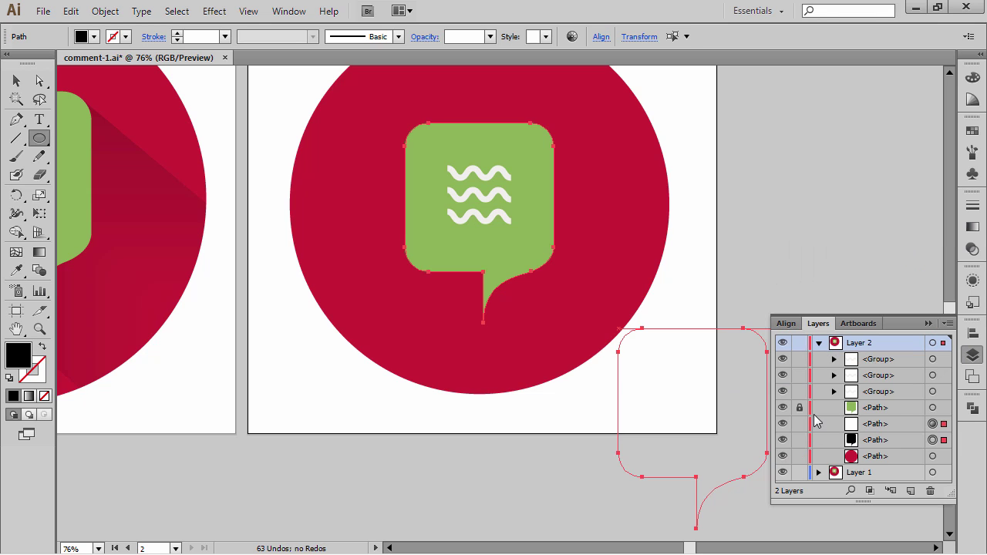
{"action": "left_click", "coordinate": [783, 456]}
{"action": "key", "text": "ctrl"}
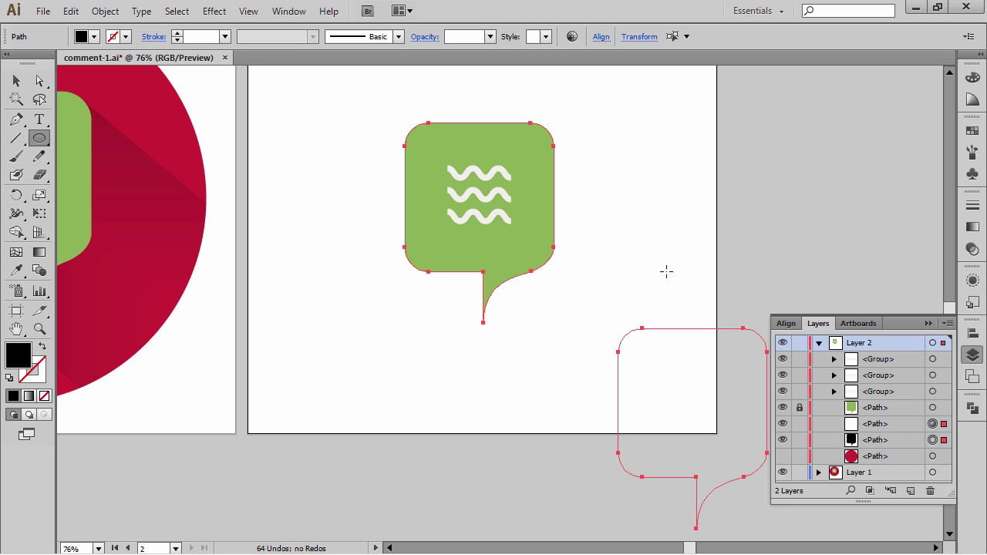
{"action": "key", "text": "ctrl+z"}
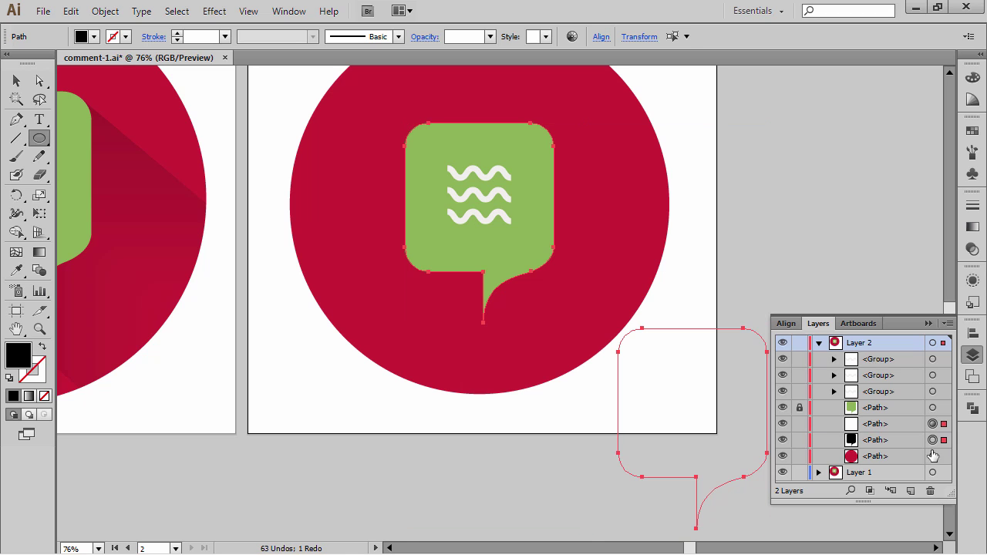
{"action": "key", "text": "ctrl"}
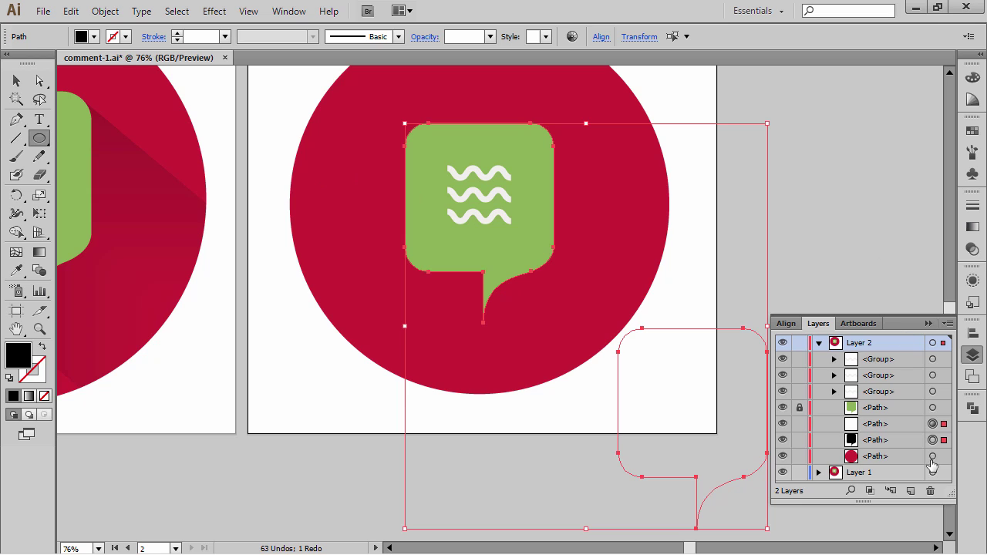
{"action": "left_click", "coordinate": [916, 423]}
{"action": "left_click", "coordinate": [933, 423]}
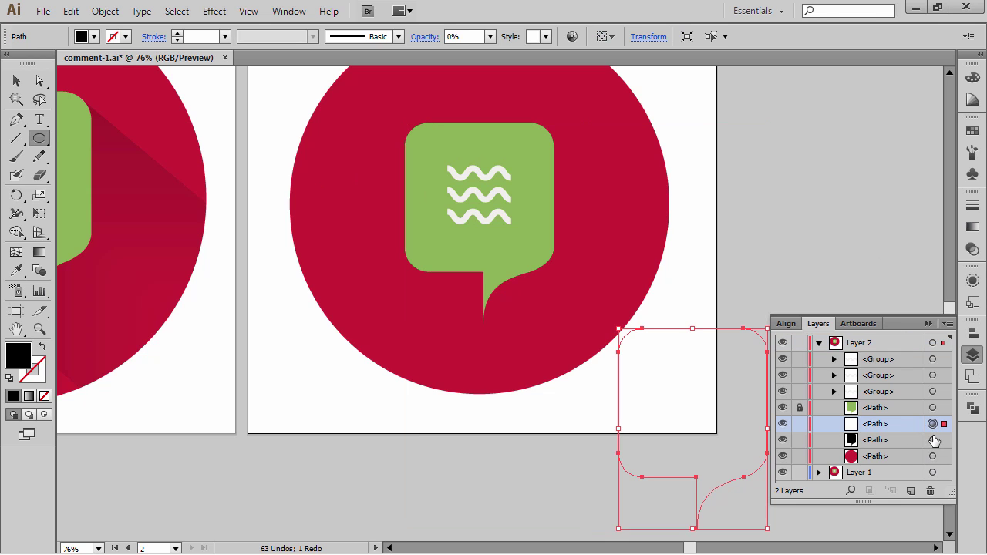
{"action": "left_click", "coordinate": [933, 440], "text": "shift"}
Set Blend Options to Specified Steps with a count of 70
{"action": "left_click", "coordinate": [105, 11]}
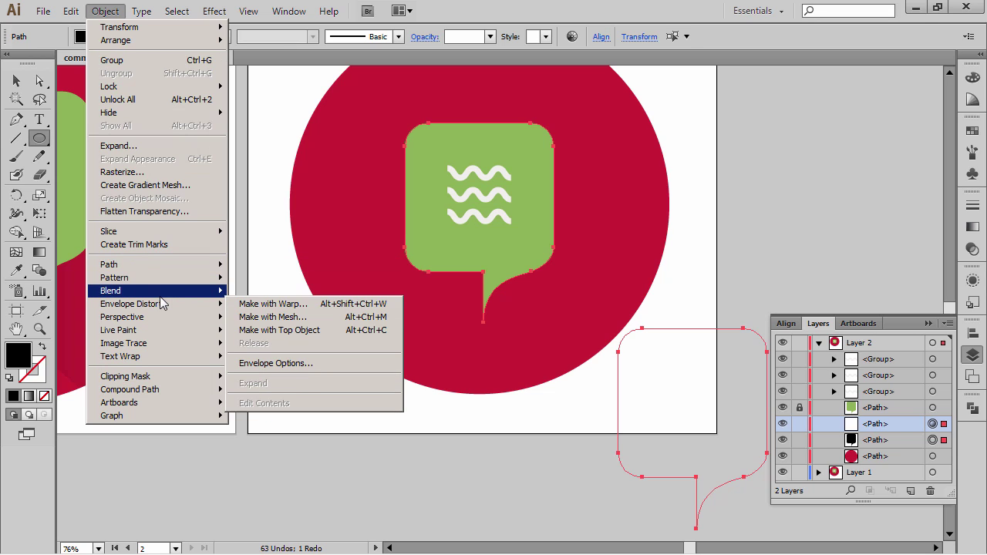
{"action": "mouse_move", "coordinate": [160, 296]}
{"action": "left_click", "coordinate": [271, 324]}
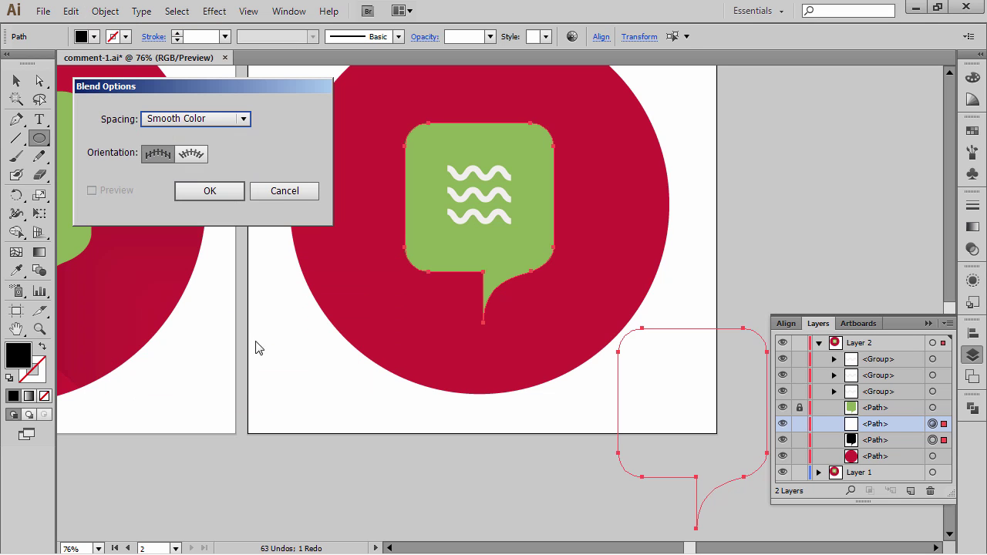
{"action": "left_click", "coordinate": [232, 119]}
{"action": "left_click", "coordinate": [230, 152]}
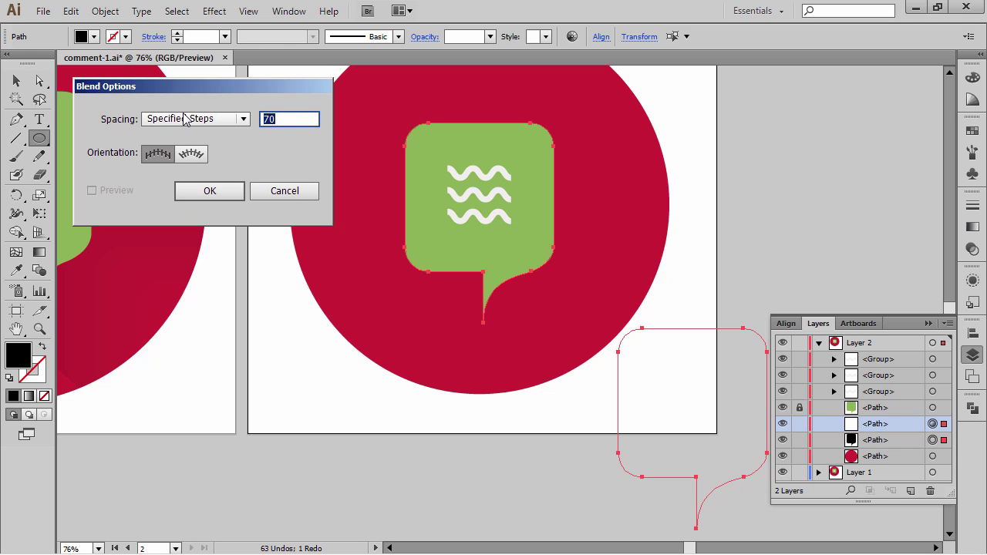
{"action": "key", "text": "shift+Down"}
{"action": "key", "text": "shift+Up"}
{"action": "key", "text": "Return"}
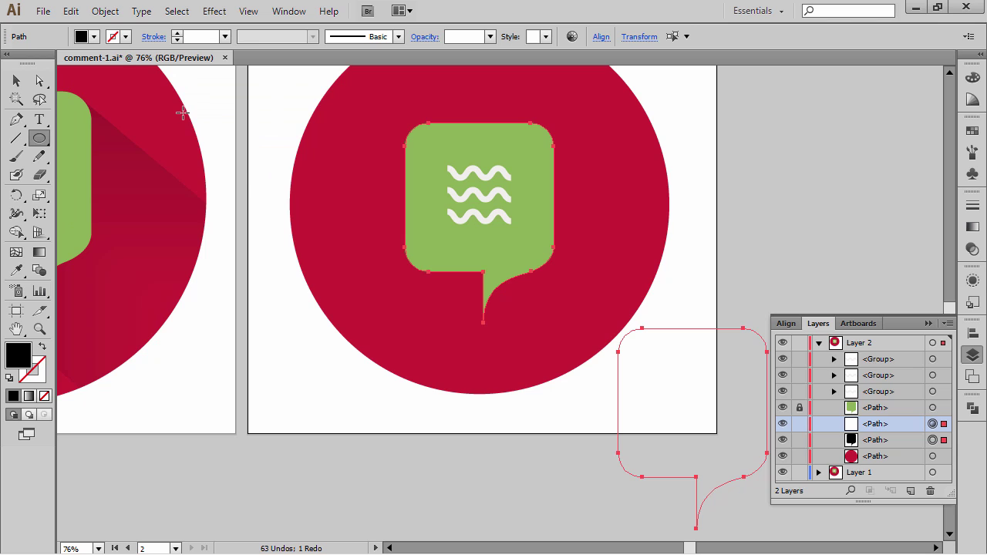
Make a blend between the two bubble paths to form the long shadow
{"action": "left_click", "coordinate": [105, 11]}
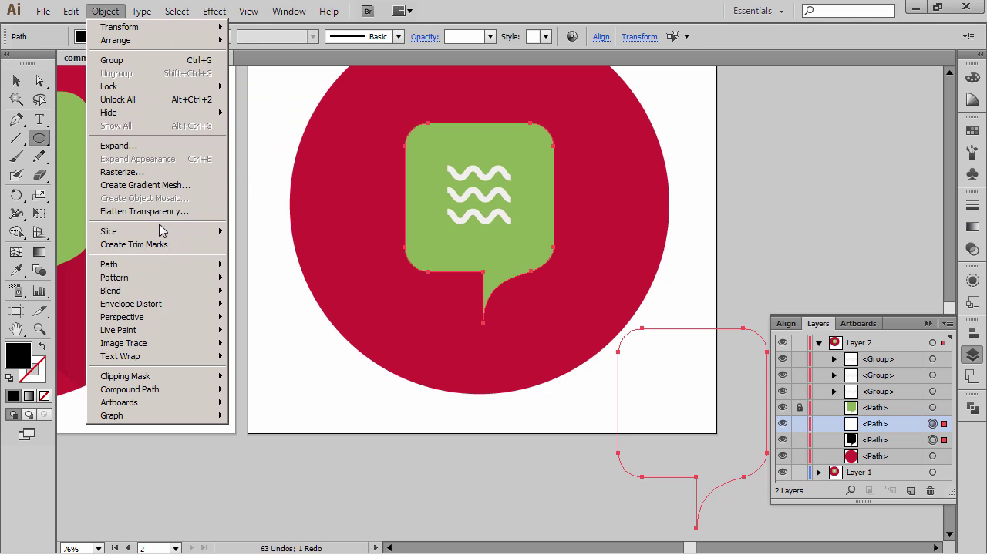
{"action": "mouse_move", "coordinate": [185, 293]}
{"action": "left_click", "coordinate": [254, 290]}
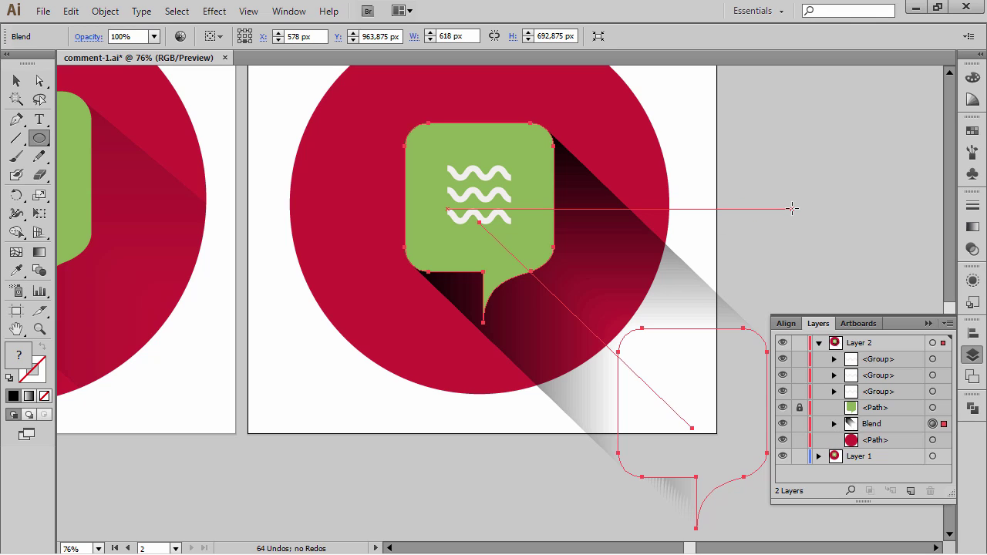
With Preview on, change the blend to 90 specified steps
{"action": "left_click", "coordinate": [105, 11]}
{"action": "mouse_move", "coordinate": [174, 297]}
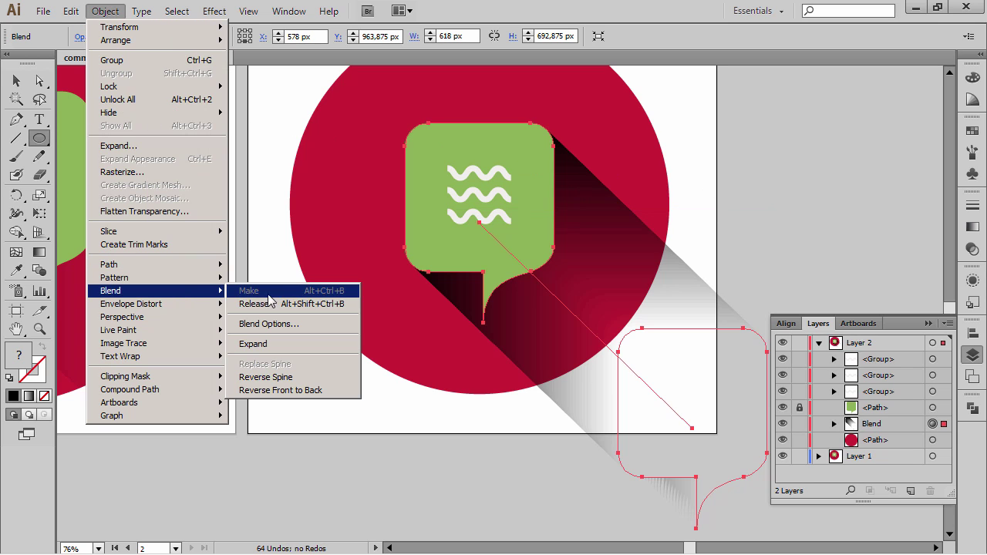
{"action": "left_click", "coordinate": [287, 324]}
{"action": "left_click", "coordinate": [117, 191]}
{"action": "left_click", "coordinate": [307, 121]}
{"action": "type", "text": "20"}
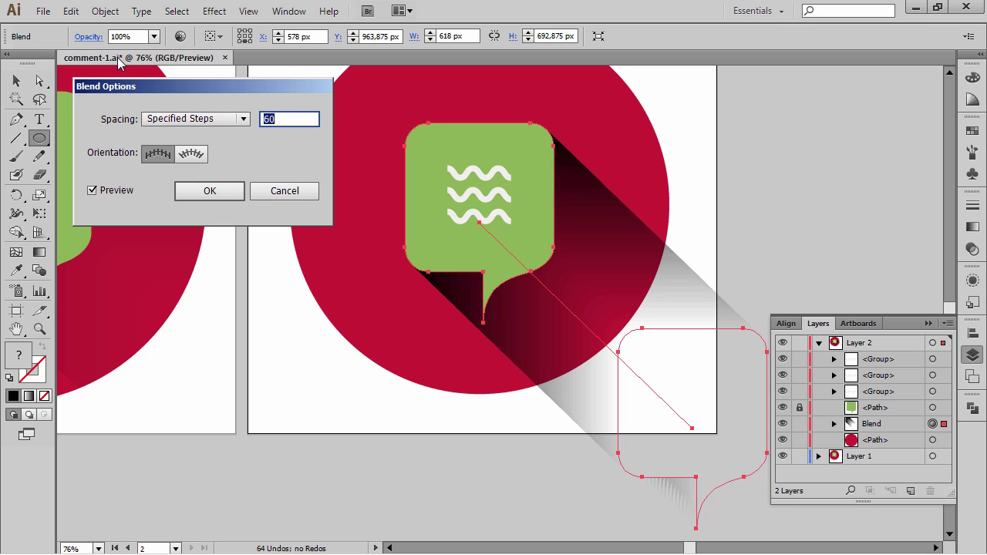
{"action": "type", "text": "40"}
{"action": "type", "text": "60"}
{"action": "type", "text": "90"}
{"action": "key", "text": "Return"}
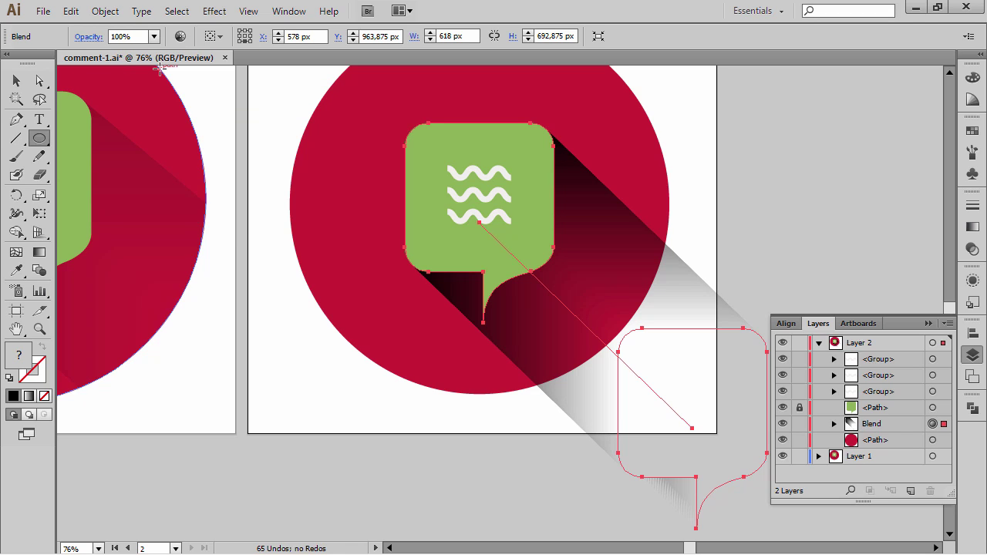
{"action": "left_click", "coordinate": [16, 80]}
Select the shadow Blend object in the Layers panel
{"action": "left_click", "coordinate": [800, 111]}
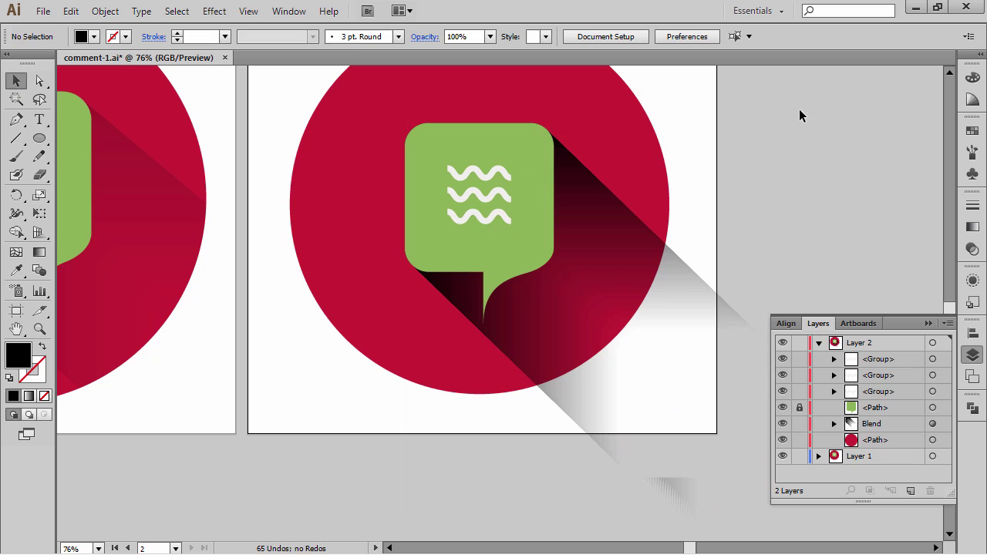
{"action": "left_click_drag", "start_coordinate": [800, 111], "coordinate": [728, 123]}
{"action": "left_click", "coordinate": [593, 296]}
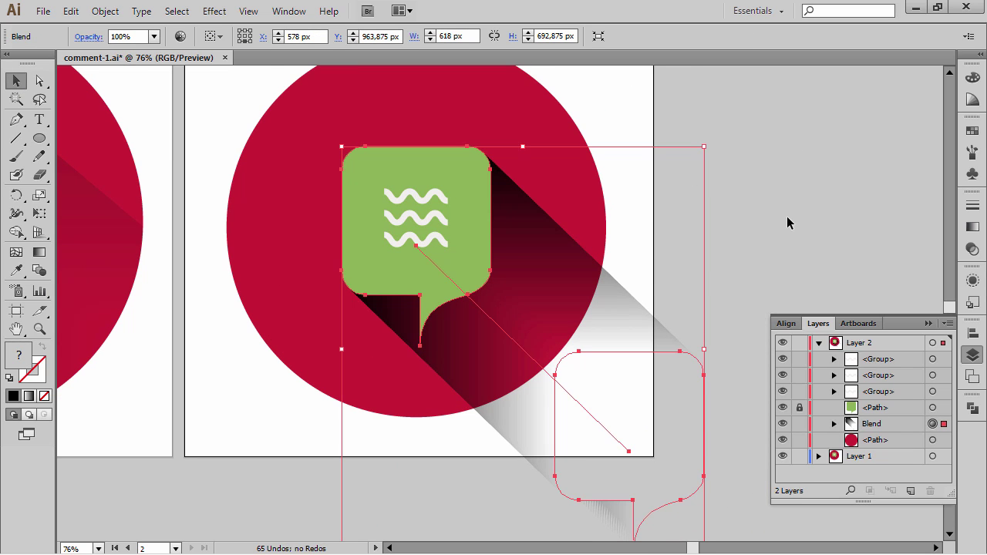
{"action": "left_click", "coordinate": [834, 424]}
{"action": "scroll", "coordinate": [901, 423], "scroll_direction": "down", "scroll_amount": 2}
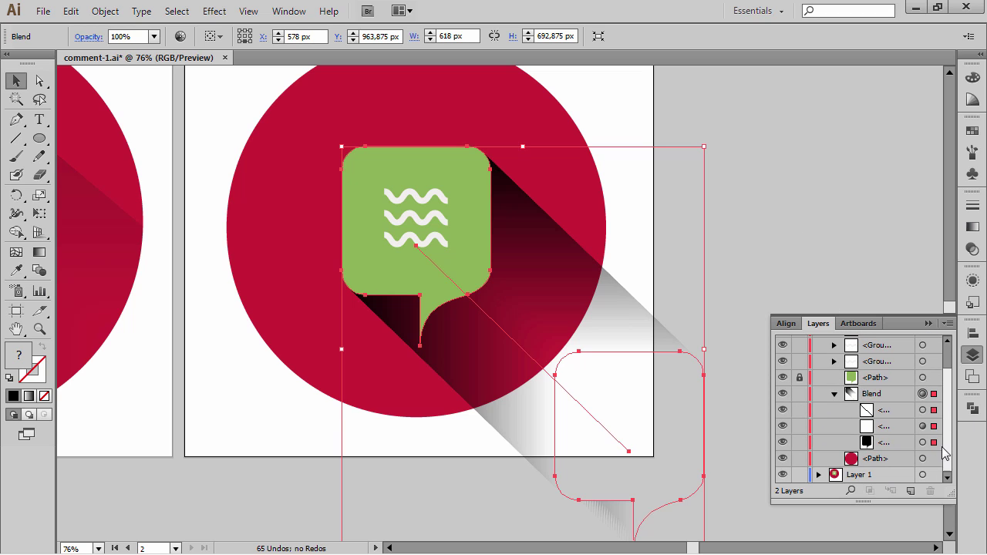
{"action": "left_click", "coordinate": [901, 395]}
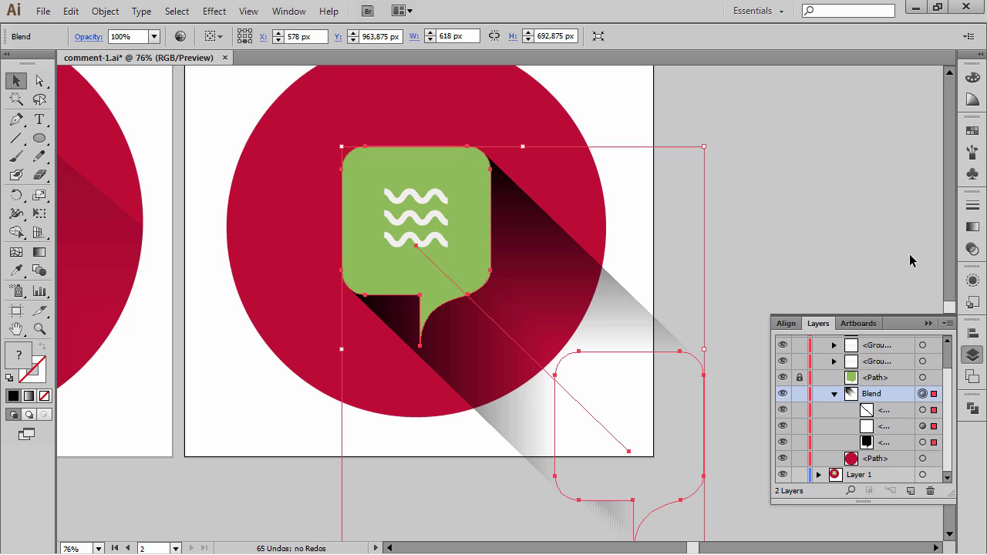
Switch the shadow blend's blending mode to Soft Light, leaving opacity at 100%
{"action": "left_click", "coordinate": [972, 249]}
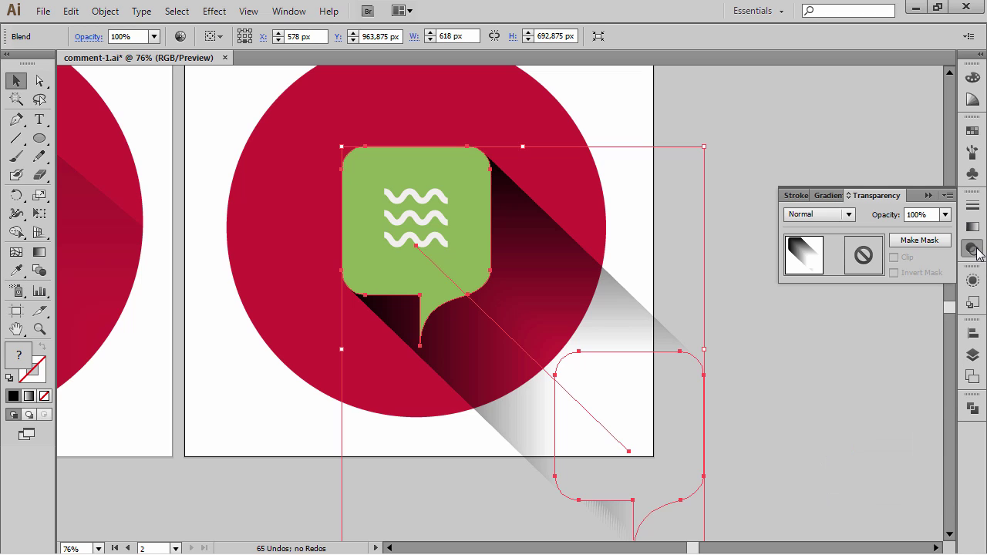
{"action": "left_click", "coordinate": [946, 214]}
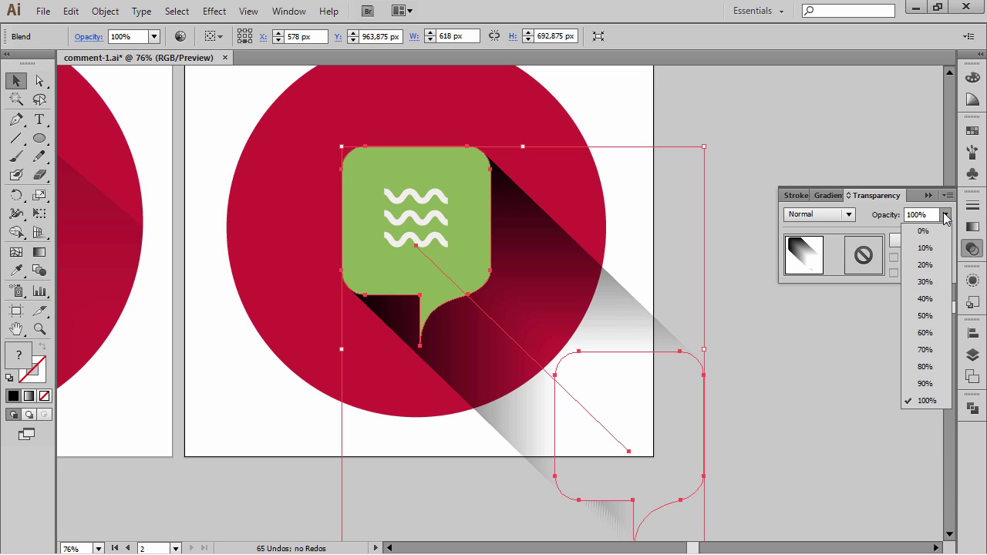
{"action": "left_click", "coordinate": [926, 282]}
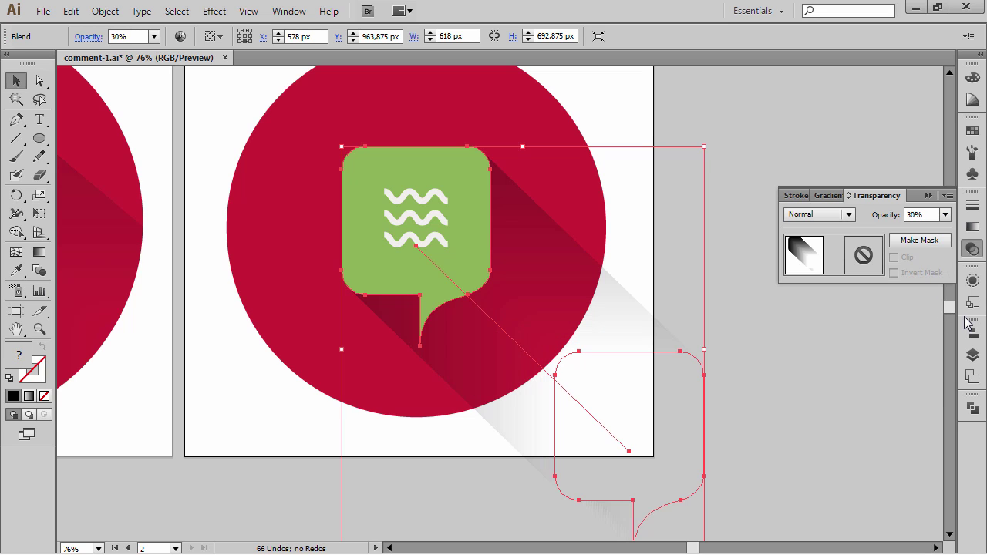
{"action": "left_click", "coordinate": [946, 214]}
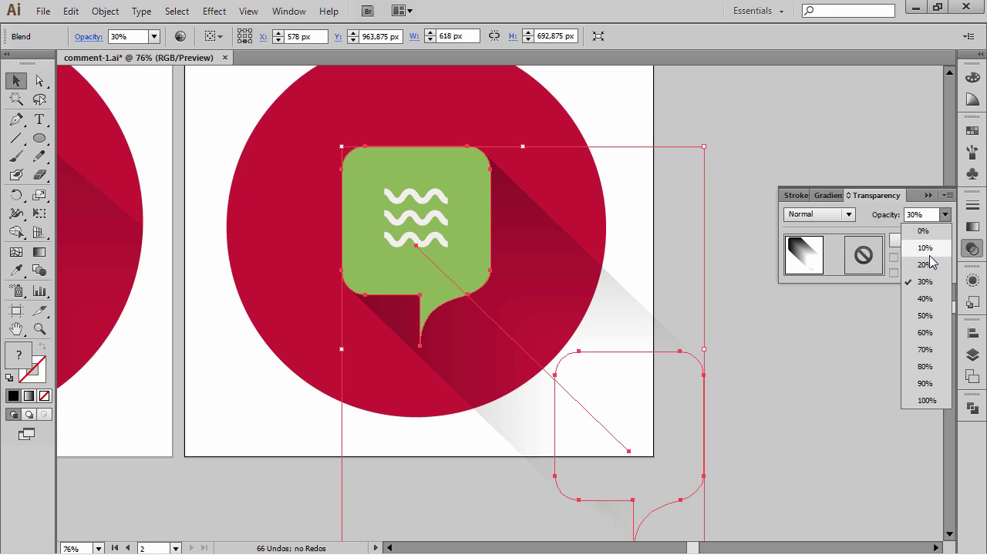
{"action": "left_click", "coordinate": [926, 400]}
{"action": "left_click", "coordinate": [848, 214]}
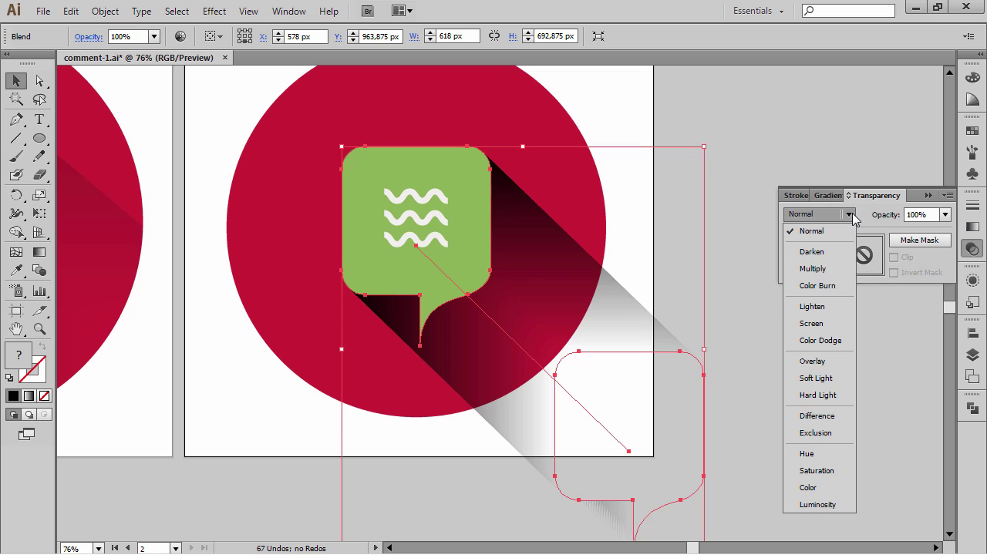
{"action": "left_click", "coordinate": [833, 383]}
{"action": "left_click", "coordinate": [810, 349]}
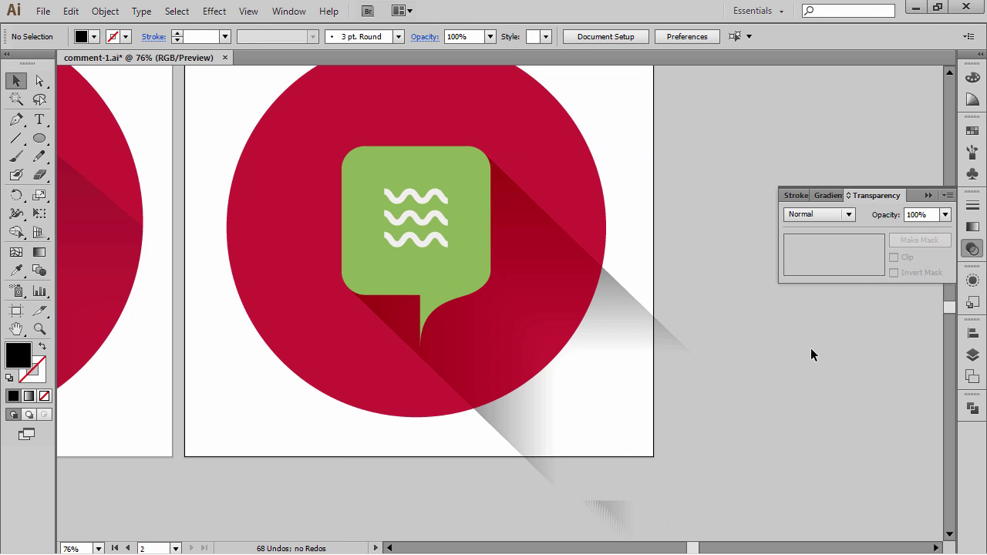
Lower the shadow blend's opacity to 50% and compare it against the deselected view
{"action": "left_click", "coordinate": [684, 381]}
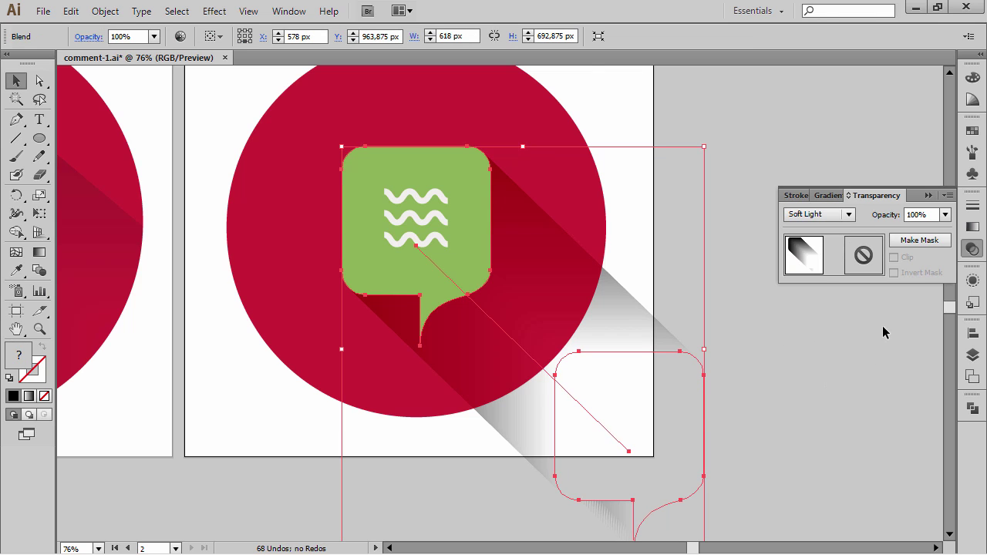
{"action": "left_click", "coordinate": [947, 216]}
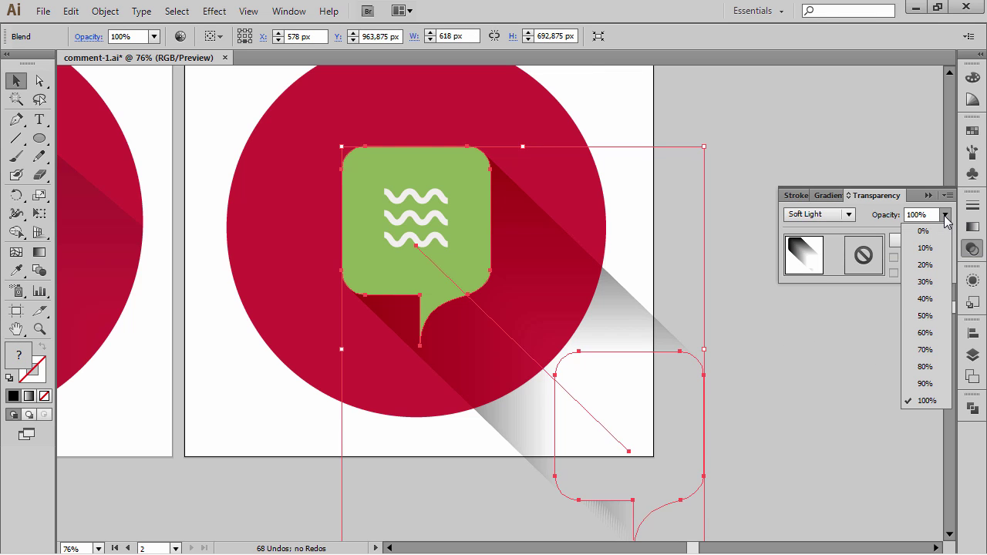
{"action": "left_click", "coordinate": [929, 321]}
{"action": "left_click", "coordinate": [842, 355]}
{"action": "left_click", "coordinate": [670, 416]}
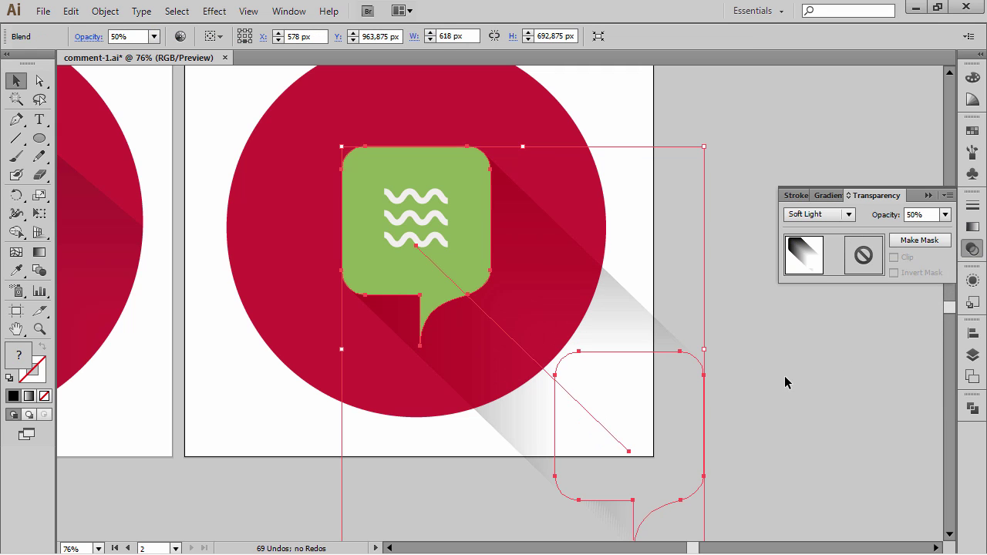
{"action": "left_click", "coordinate": [815, 348]}
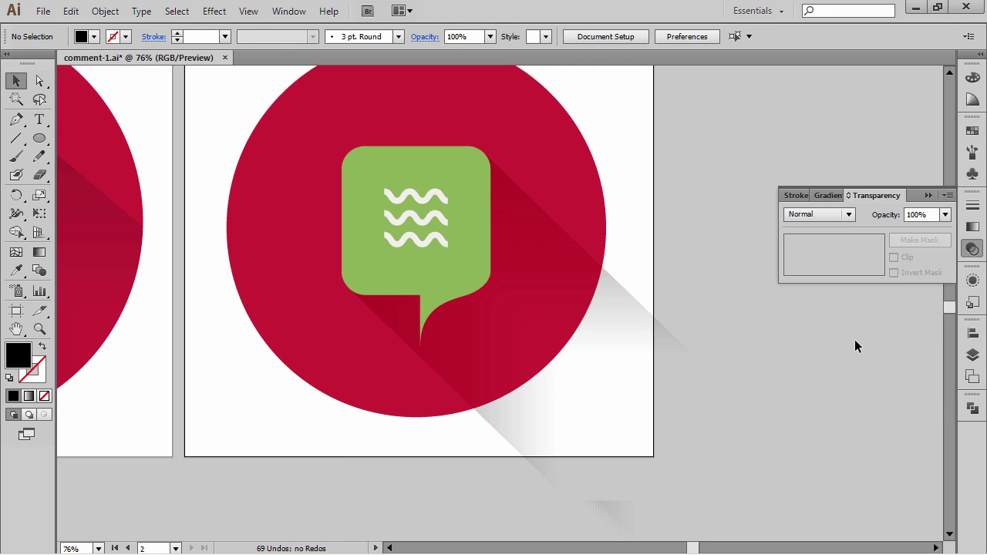
{"action": "left_click", "coordinate": [694, 414]}
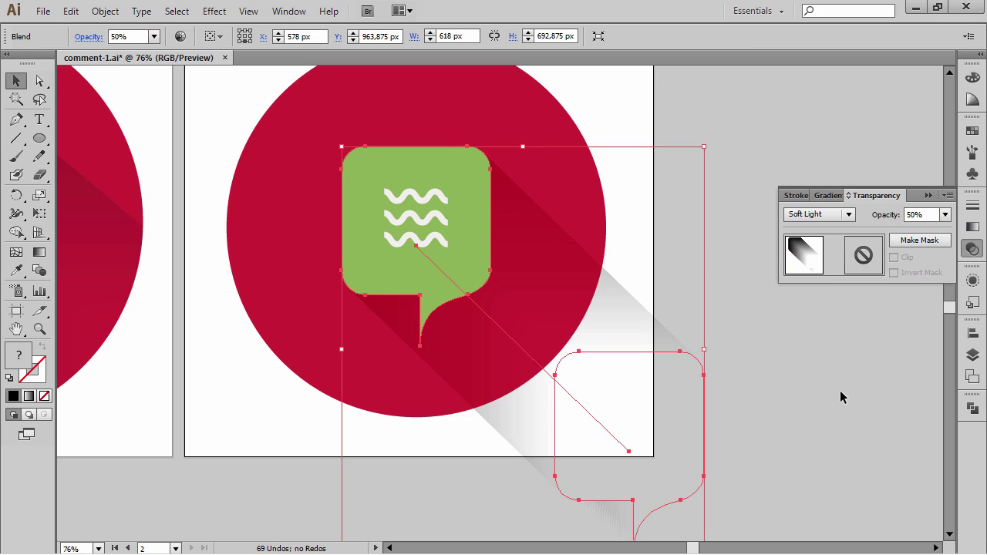
{"action": "left_click", "coordinate": [779, 361]}
{"action": "scroll", "coordinate": [800, 355], "scroll_direction": "up", "scroll_amount": 2}
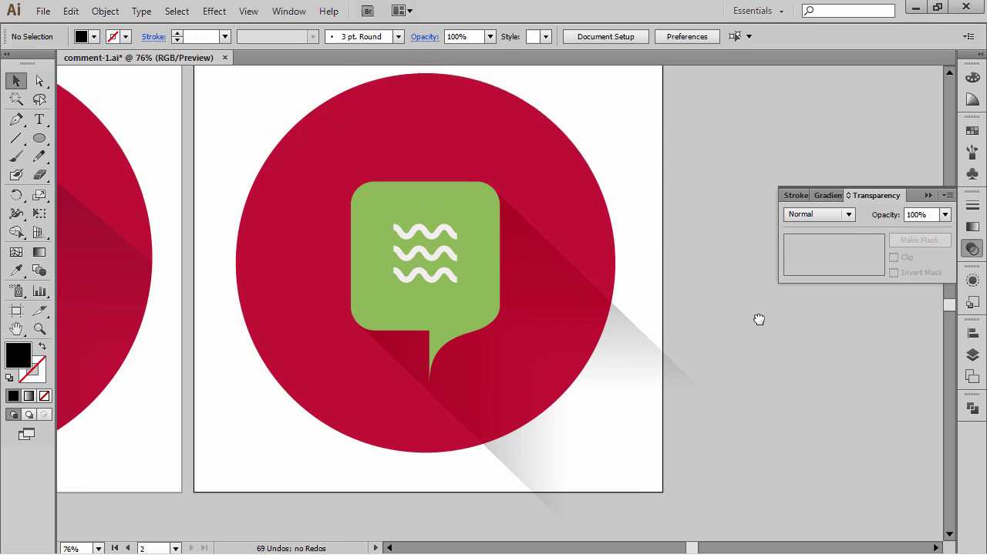
Duplicate the crimson circle path in the Layers panel
{"action": "left_click", "coordinate": [529, 148]}
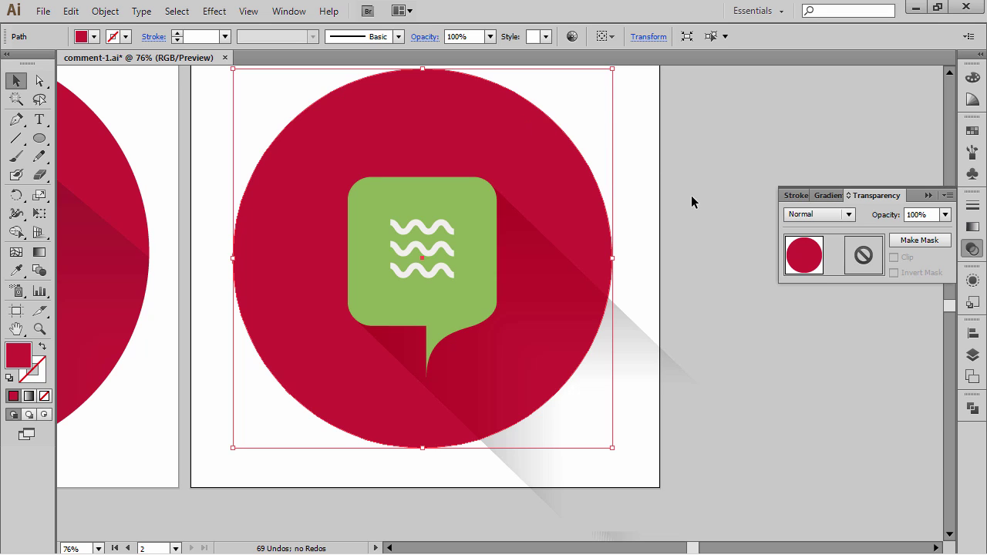
{"action": "left_click", "coordinate": [973, 354]}
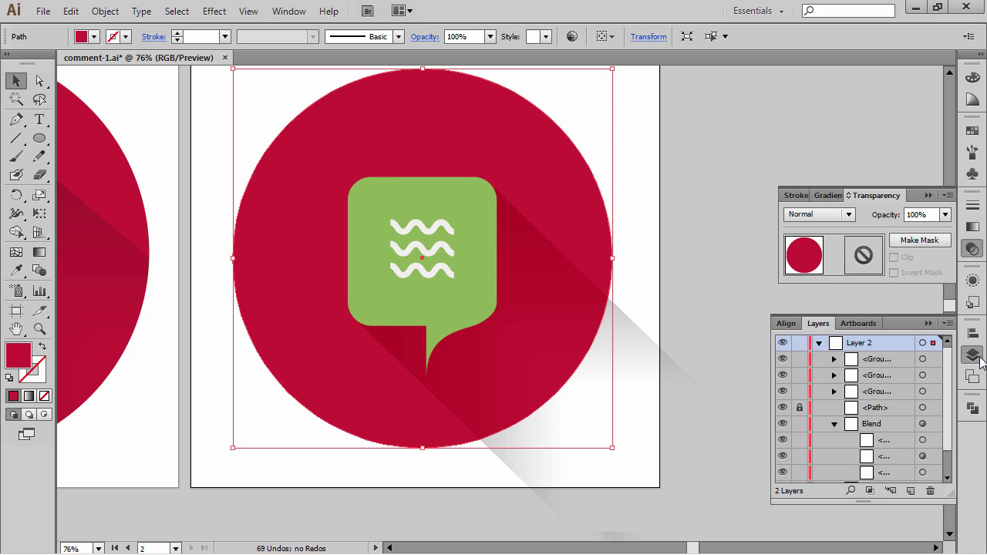
{"action": "scroll", "coordinate": [949, 390], "scroll_direction": "down", "scroll_amount": 2}
{"action": "scroll", "coordinate": [949, 389], "scroll_direction": "down", "scroll_amount": 1}
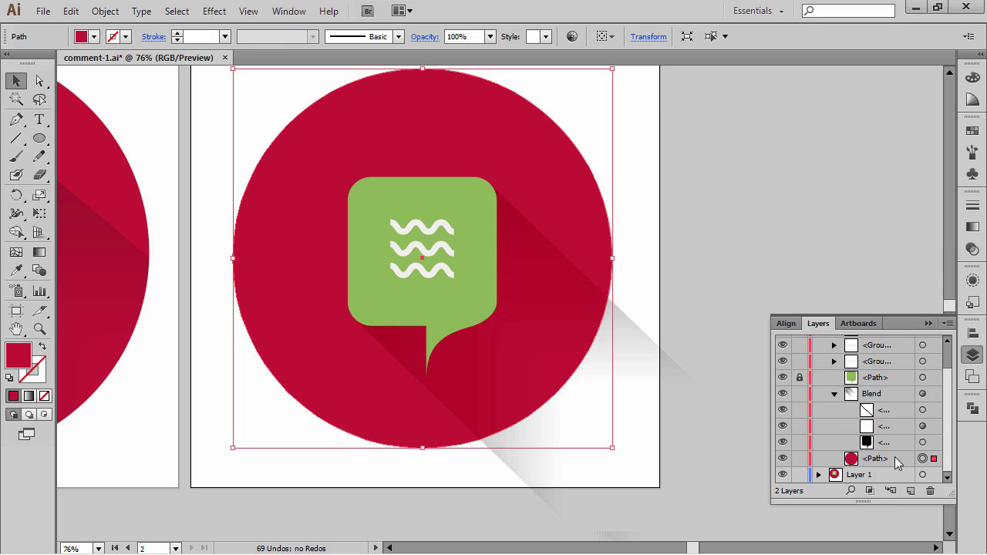
{"action": "left_click", "coordinate": [887, 462]}
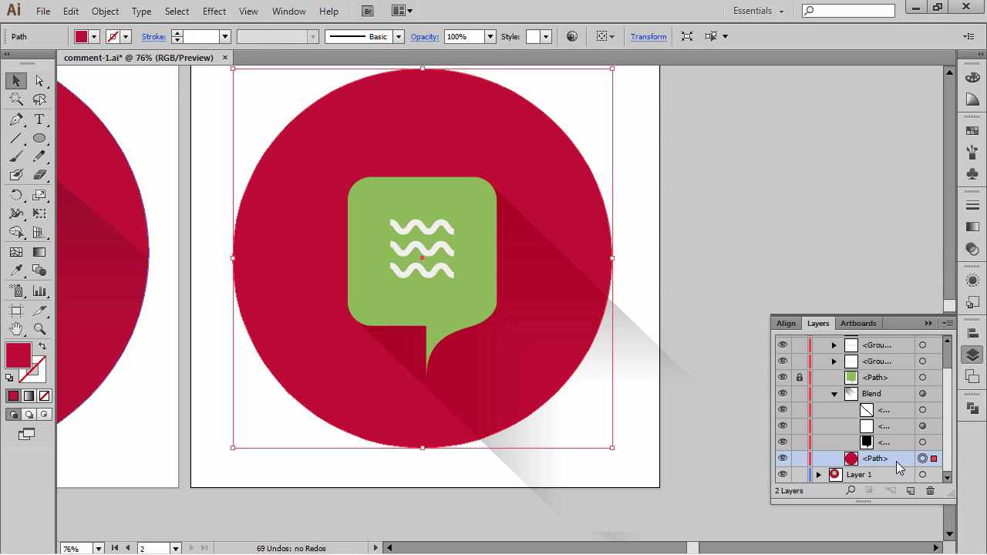
{"action": "left_click_drag", "start_coordinate": [899, 467], "coordinate": [911, 492]}
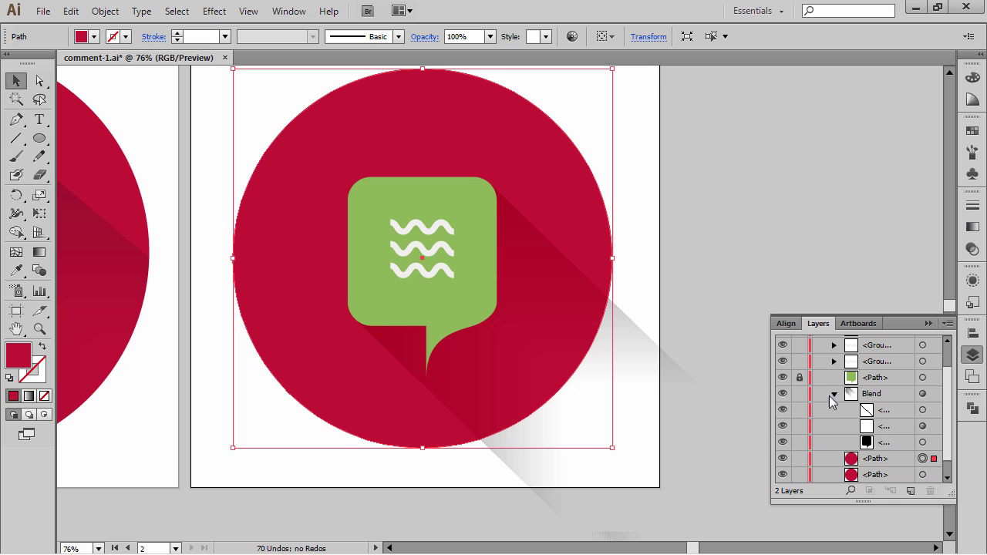
Move the circle copy above the Blend, then make a clipping mask from both
{"action": "left_click", "coordinate": [834, 393]}
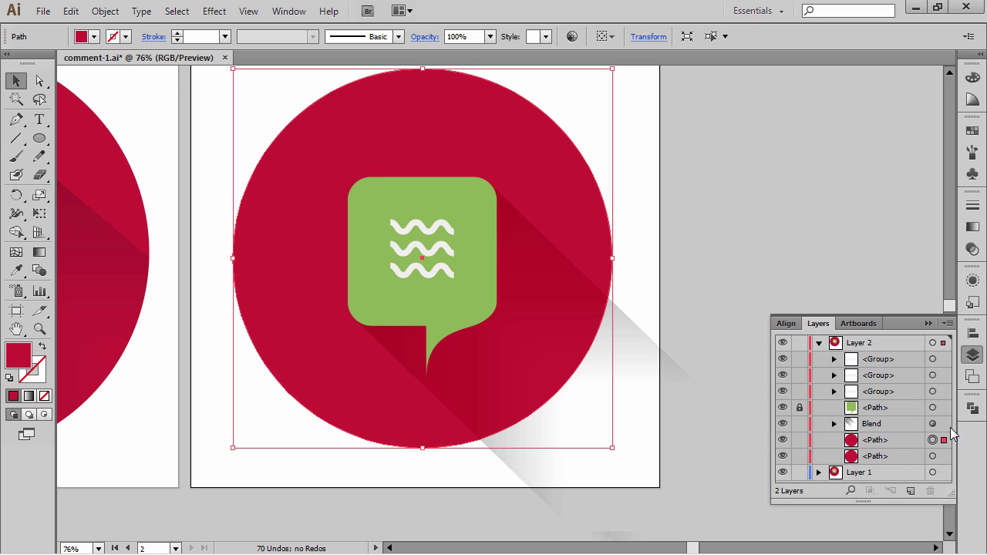
{"action": "left_click", "coordinate": [904, 440]}
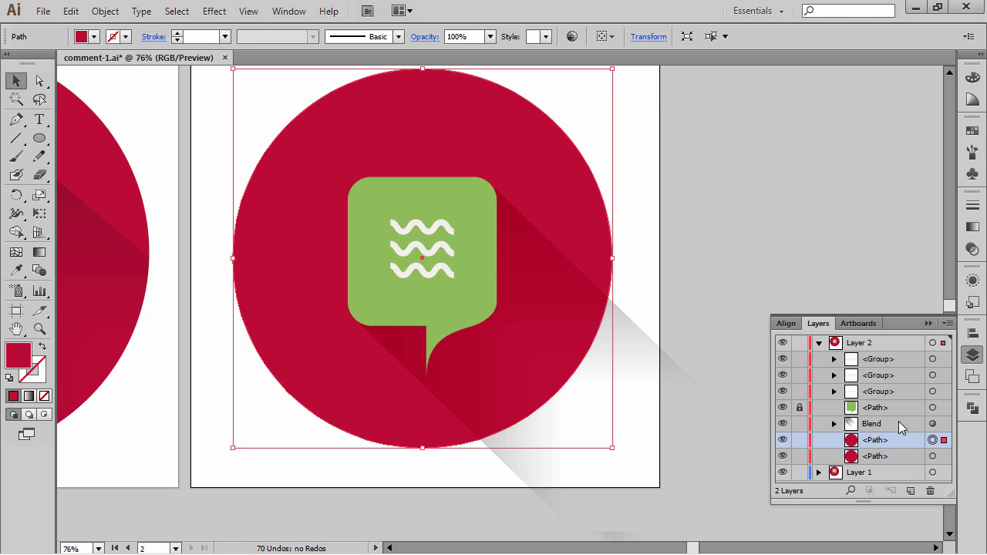
{"action": "left_click_drag", "start_coordinate": [896, 441], "coordinate": [894, 419]}
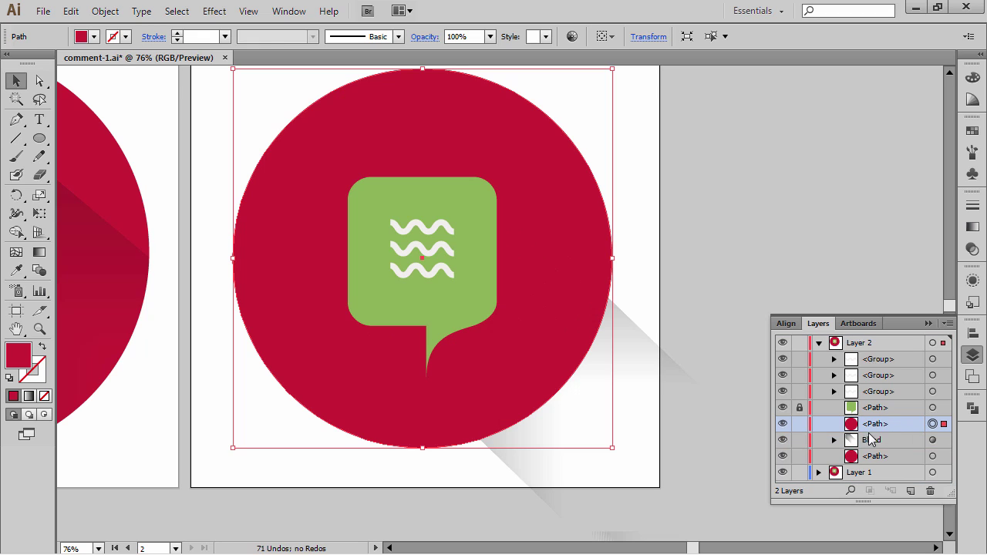
{"action": "left_click", "coordinate": [932, 440], "text": "shift"}
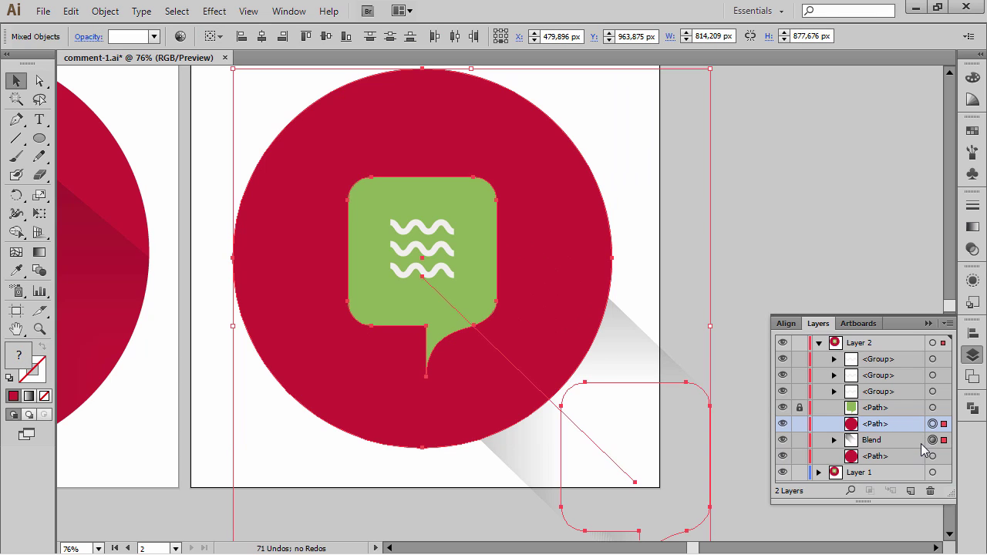
{"action": "left_click", "coordinate": [106, 11]}
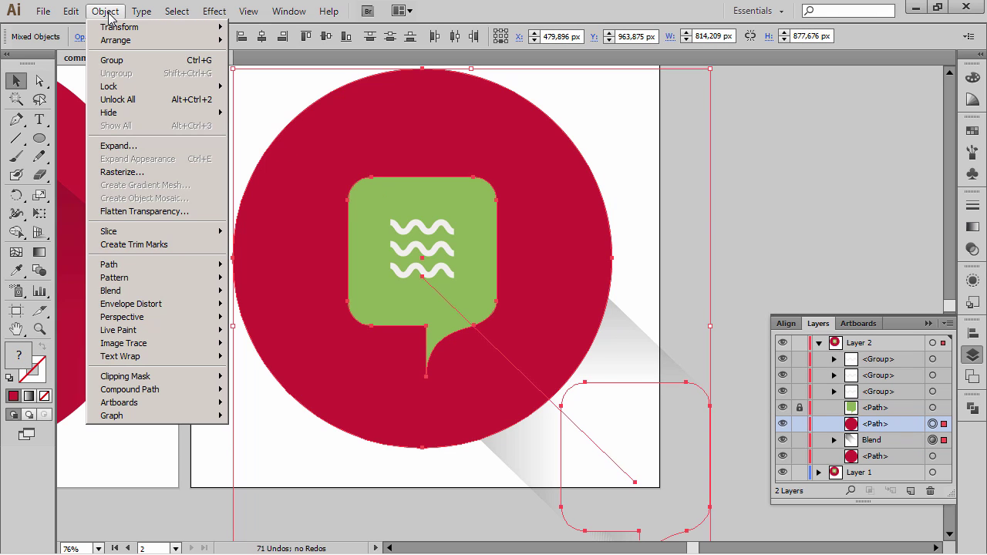
{"action": "mouse_move", "coordinate": [183, 378]}
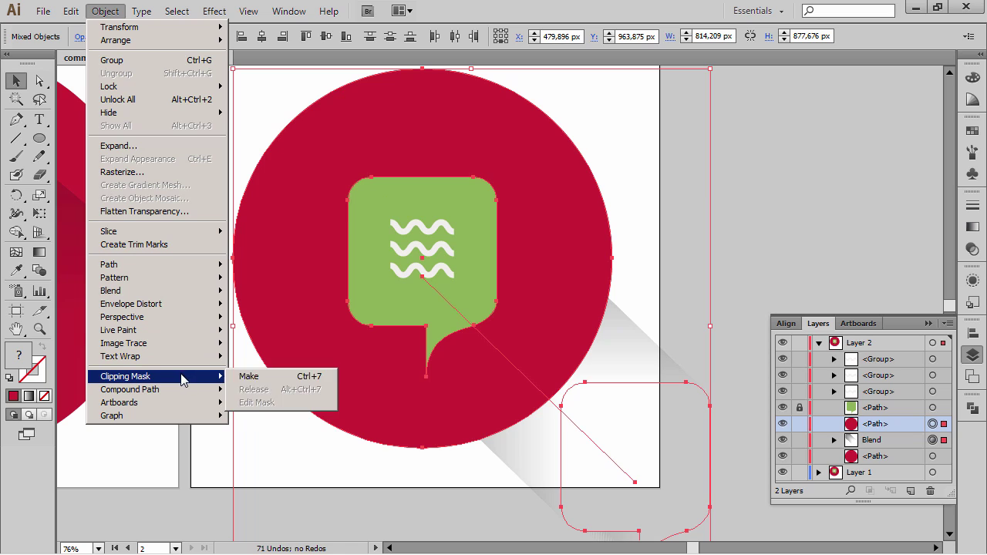
{"action": "left_click", "coordinate": [313, 378]}
{"action": "left_click", "coordinate": [732, 229]}
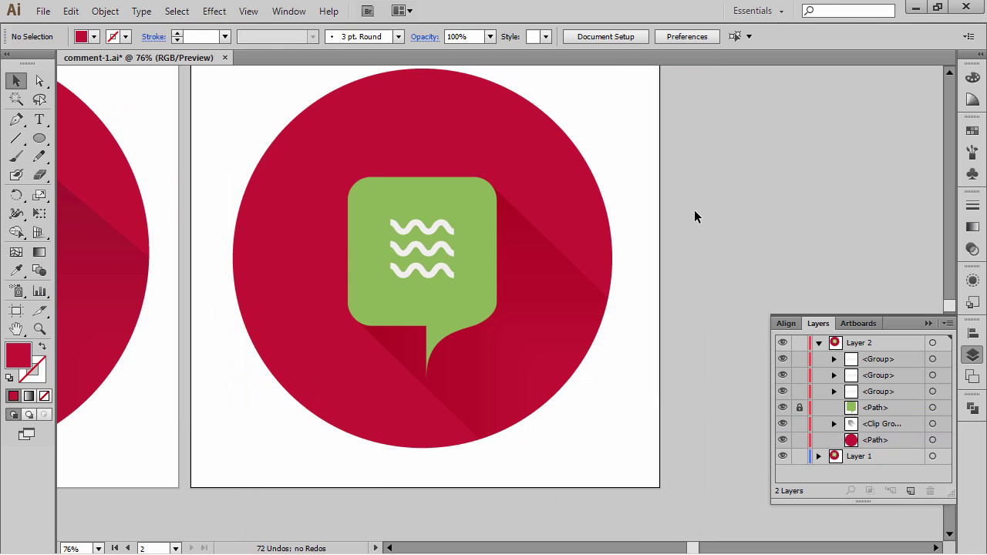
{"action": "scroll", "coordinate": [764, 193], "scroll_direction": "left", "scroll_amount": 2}
{"action": "scroll", "coordinate": [763, 193], "scroll_direction": "up", "scroll_amount": 1}
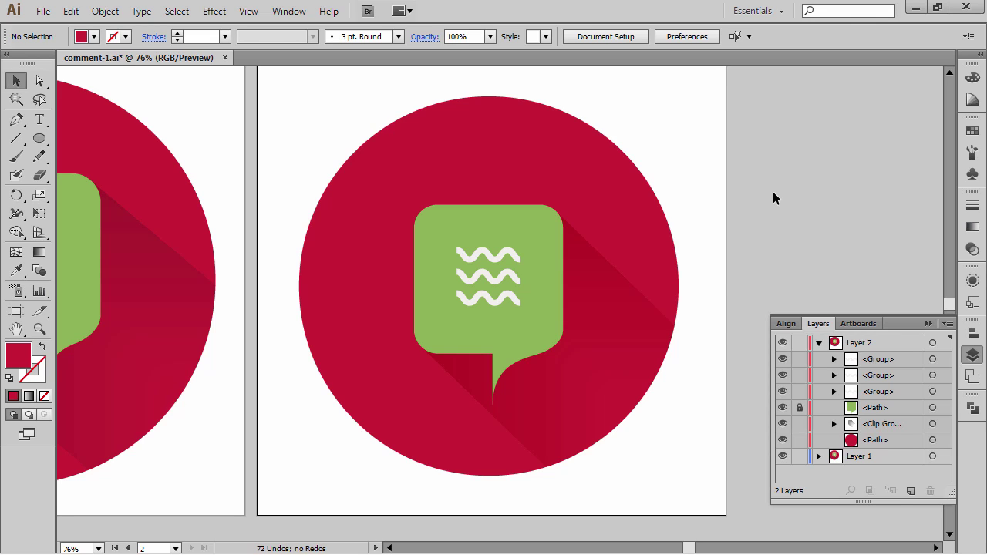
{"action": "key", "text": "space"}
{"action": "left_click_drag", "start_coordinate": [772, 199], "coordinate": [789, 209]}
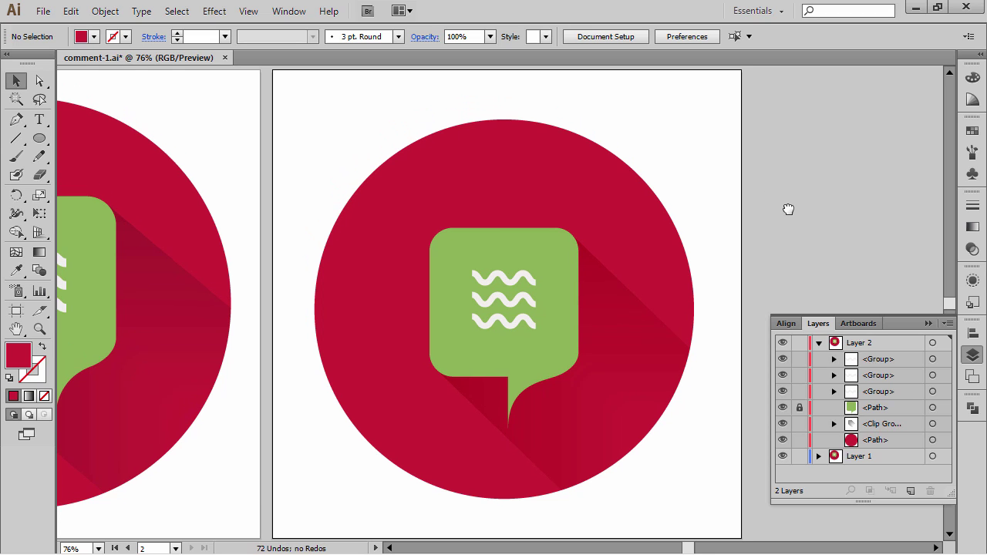